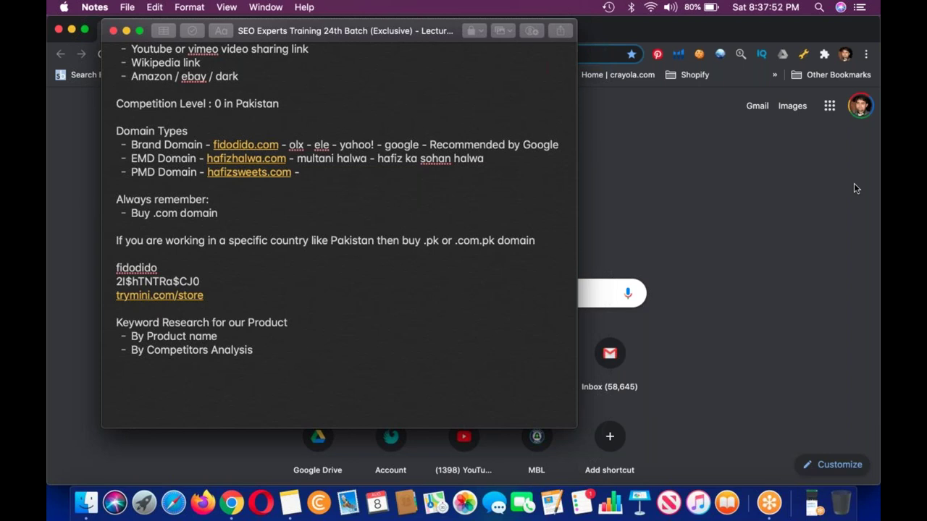
# - Switch from the lecture note to Chrome and search for "Google Adwords Keyword Planner"
pyautogui.click(303, 352)
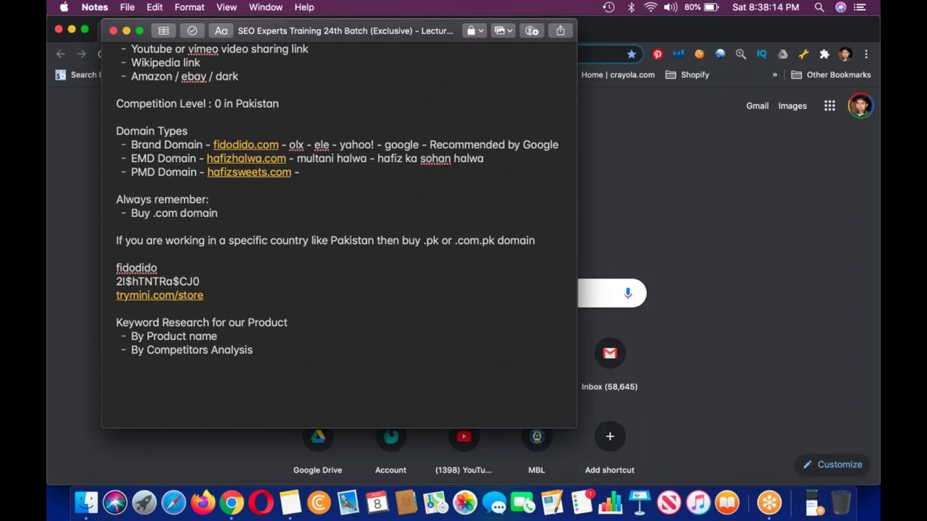
pyautogui.click(148, 450)
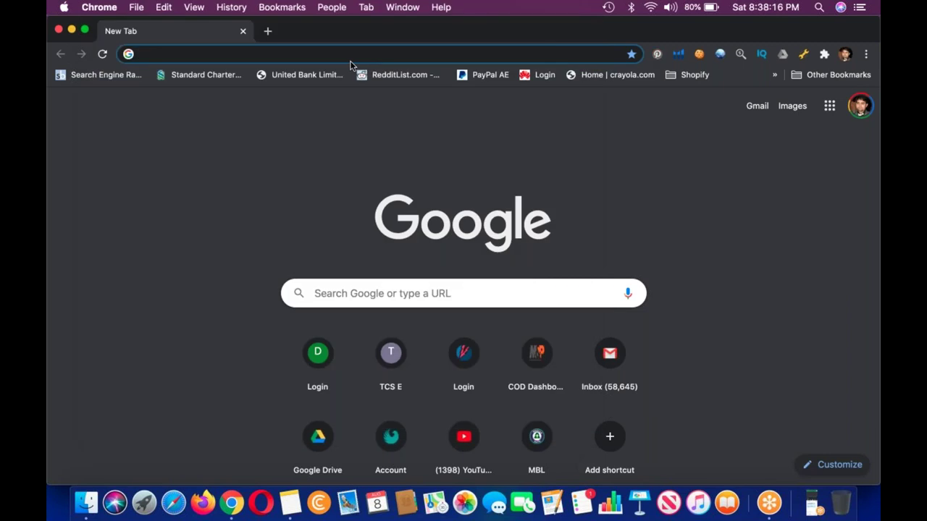
pyautogui.write('google ad')
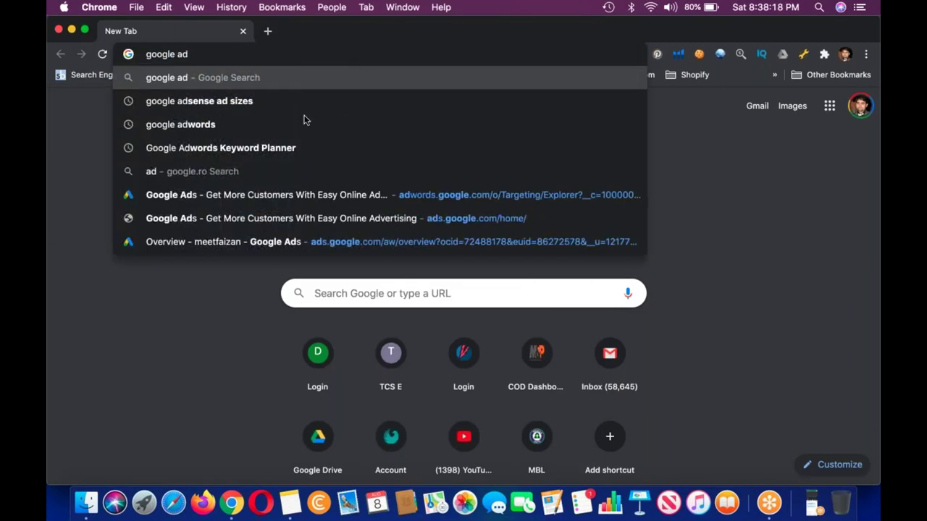
pyautogui.click(293, 147)
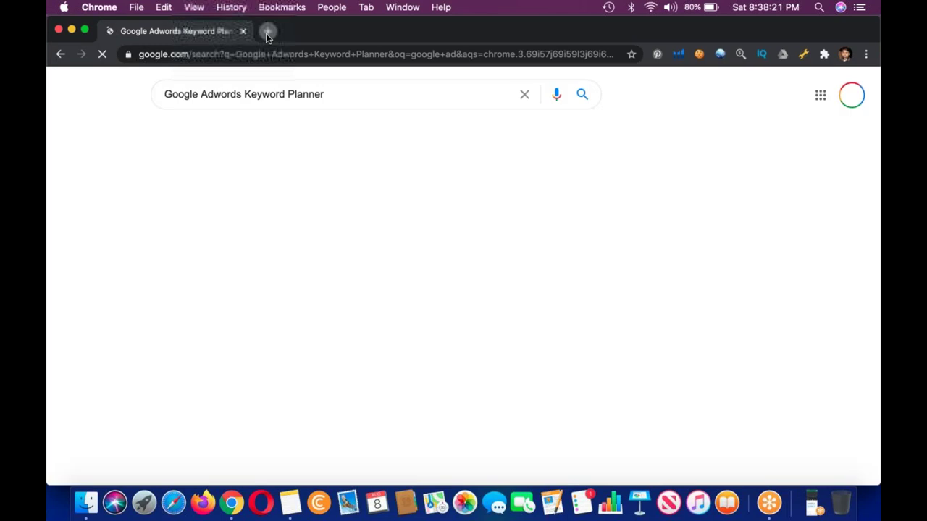
# - Open trends.google.com and semrush.com, each in its own new browser tab
pyautogui.click(267, 31)
pyautogui.write('trends.google.com')
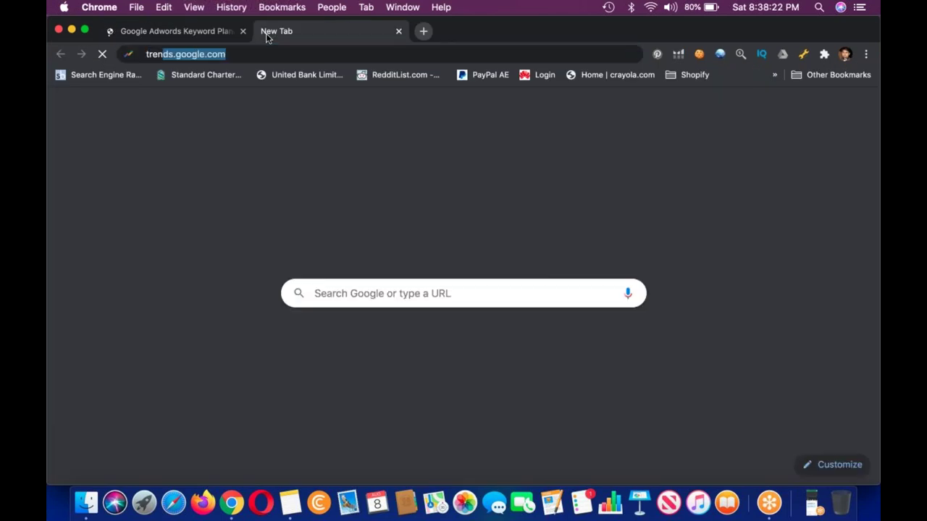
pyautogui.press('Return')
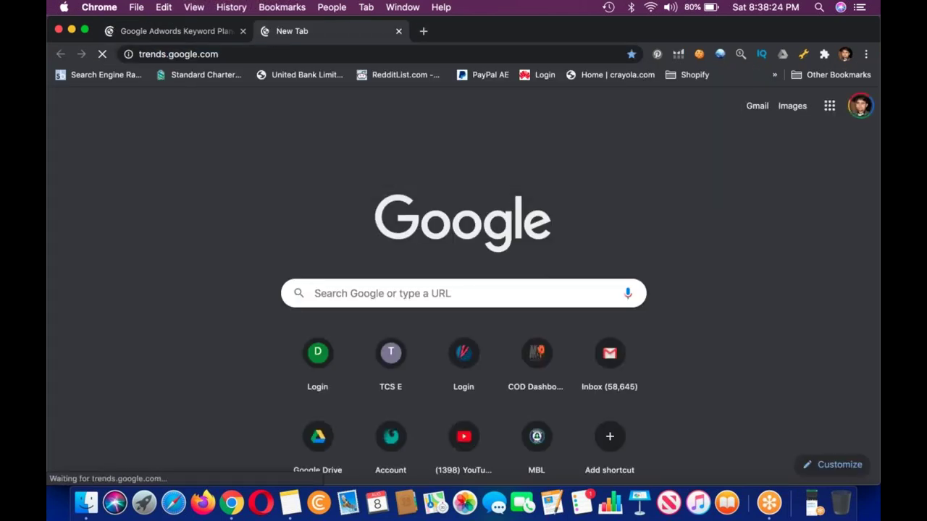
pyautogui.click(424, 32)
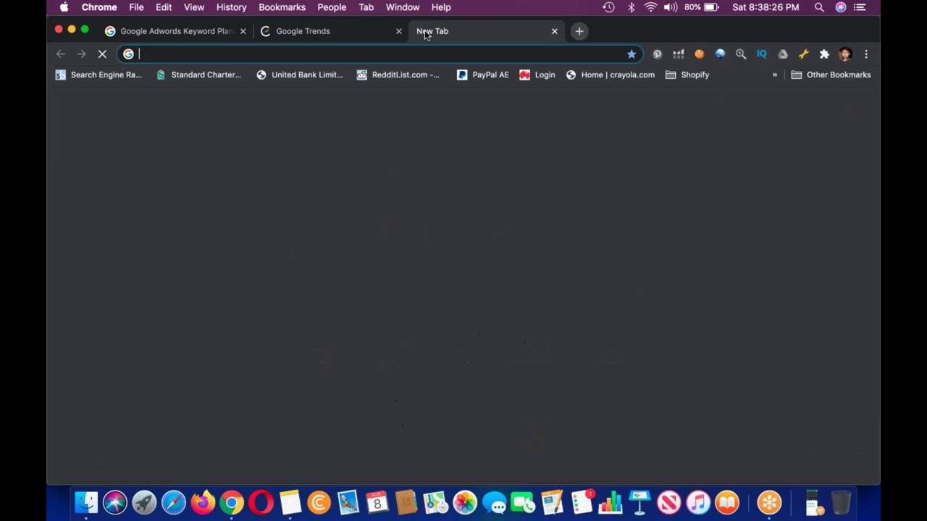
pyautogui.write('semrush.com')
pyautogui.press('Return')
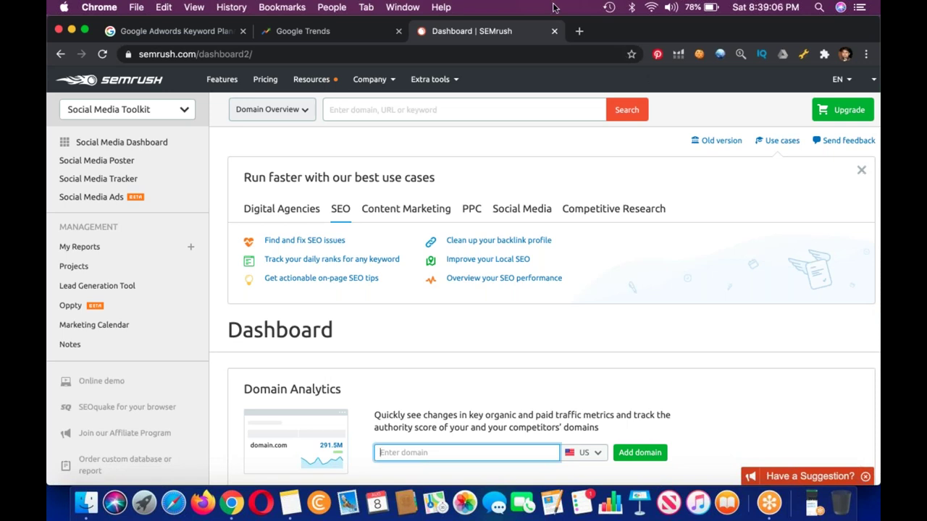
# - Open the Google Keyword Planner ad result, sign in to Google Ads and choose the first listed account
pyautogui.click(210, 33)
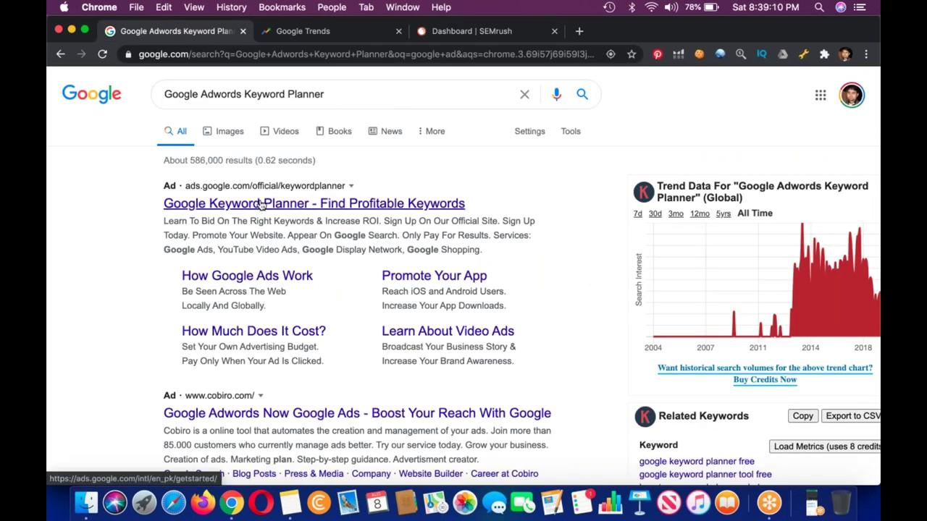
pyautogui.click(261, 205)
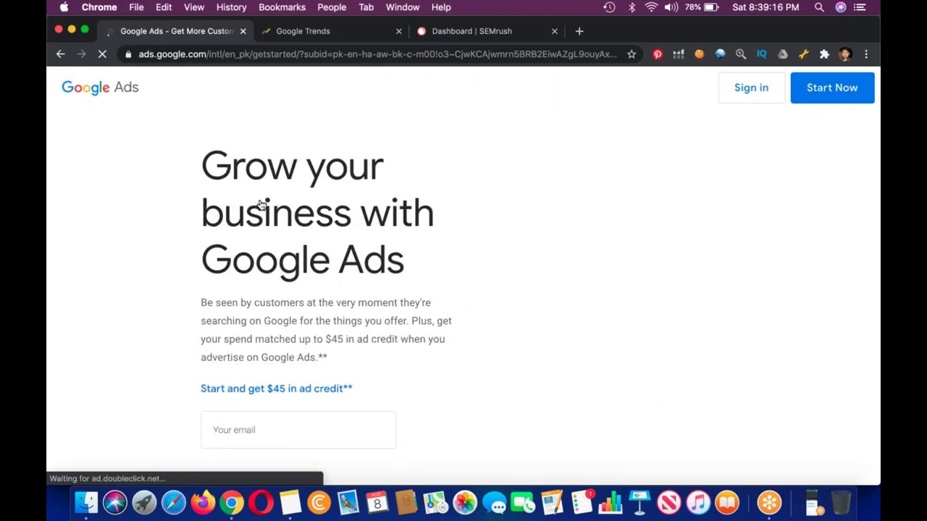
pyautogui.click(751, 135)
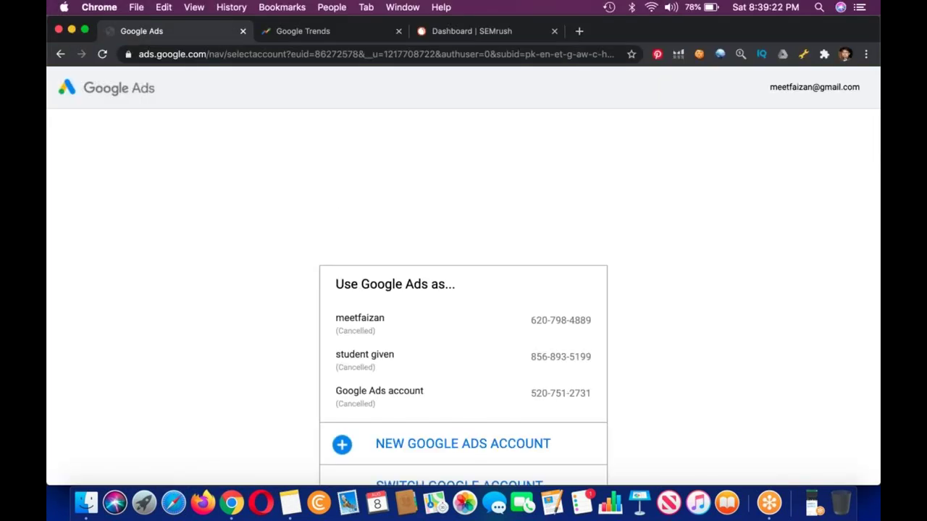
pyautogui.click(380, 329)
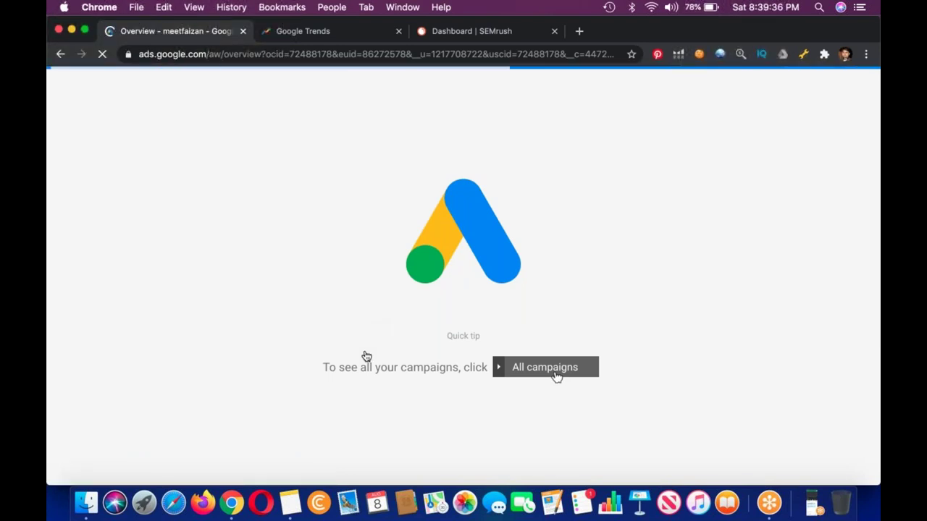
# - Add the lines "Searches: Minimum 150-200 per month" and "CPC: No need" below the keyword research list in the Notes lecture note
pyautogui.click(290, 502)
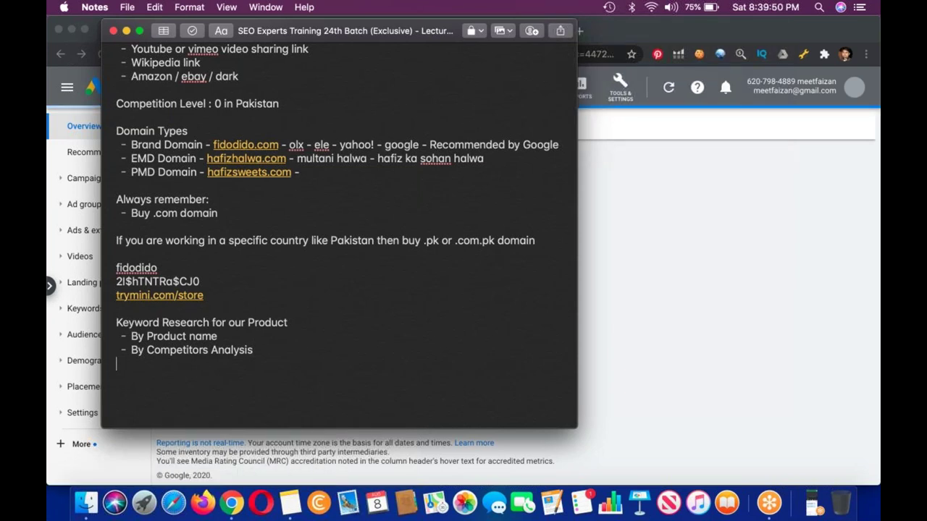
pyautogui.write('Searches')
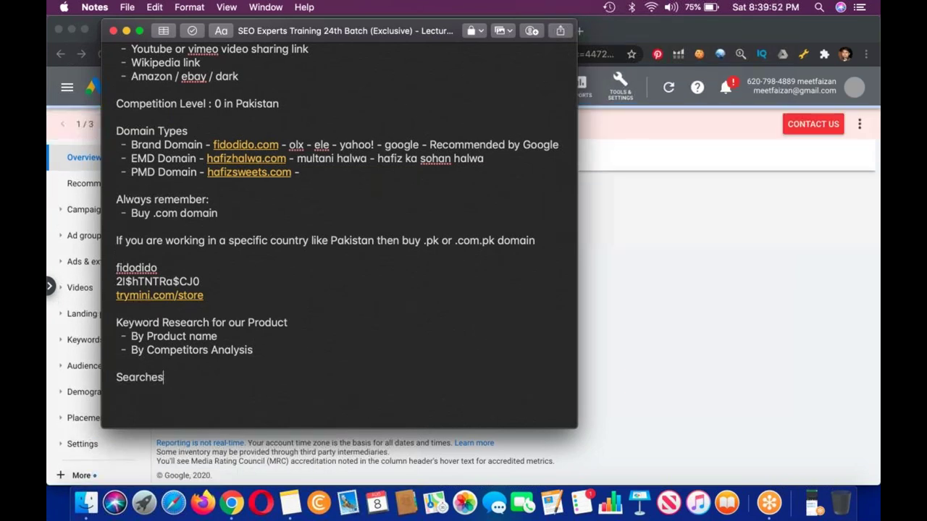
pyautogui.write(': Minim')
pyautogui.press('BackSpace')
pyautogui.press('BackSpace')
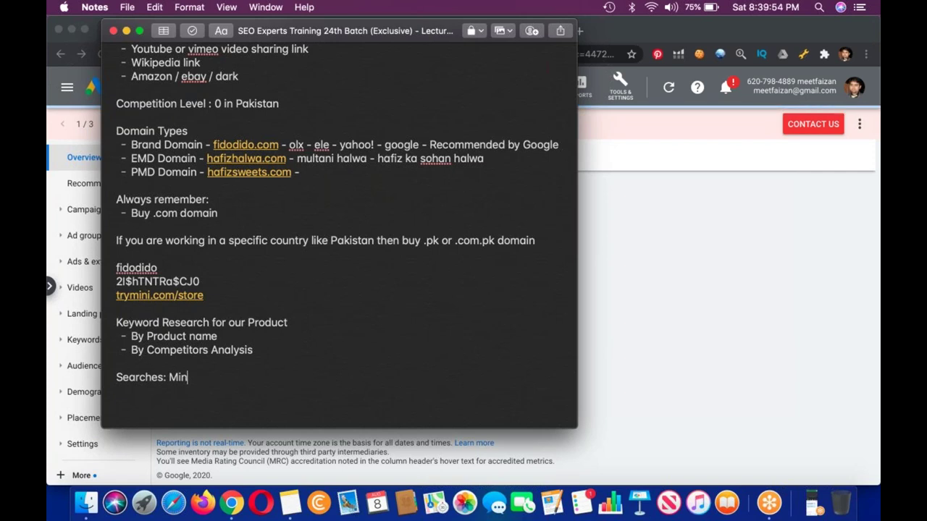
pyautogui.write('inimum 150-200 per month')
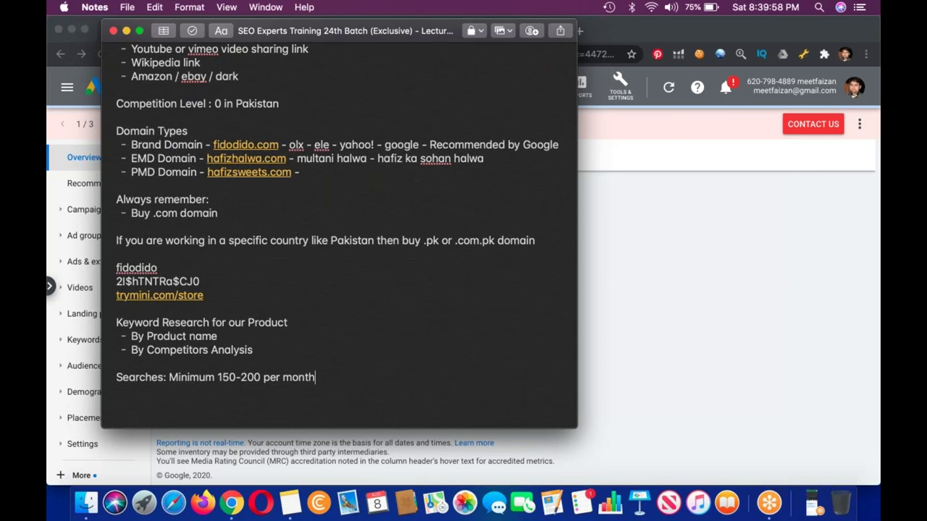
pyautogui.press('Return')
pyautogui.write('CPC: No need')
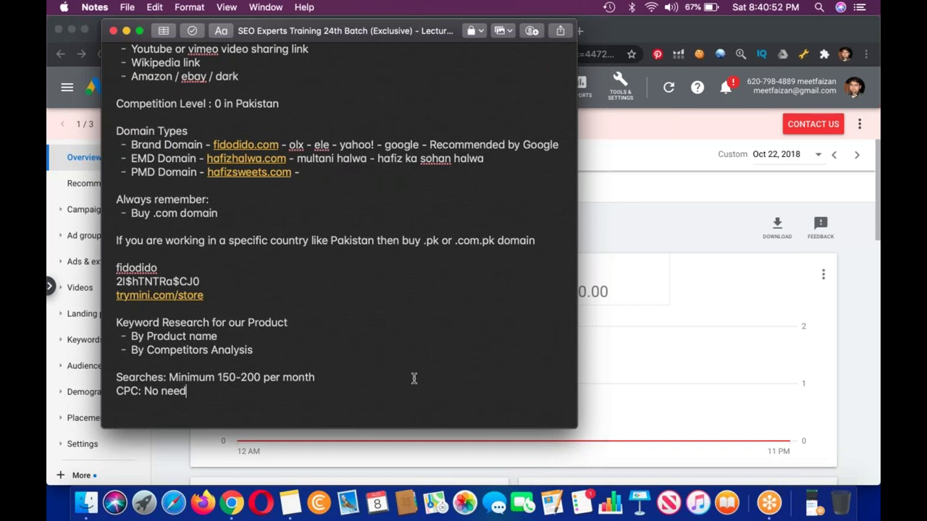
# - Add the example keyword "mobile phones in pakistan" a few lines below the CPC line
pyautogui.press('Return')
pyautogui.press('Return')
pyautogui.press('Return')
pyautogui.press('Return')
pyautogui.press('Return')
pyautogui.press('Return')
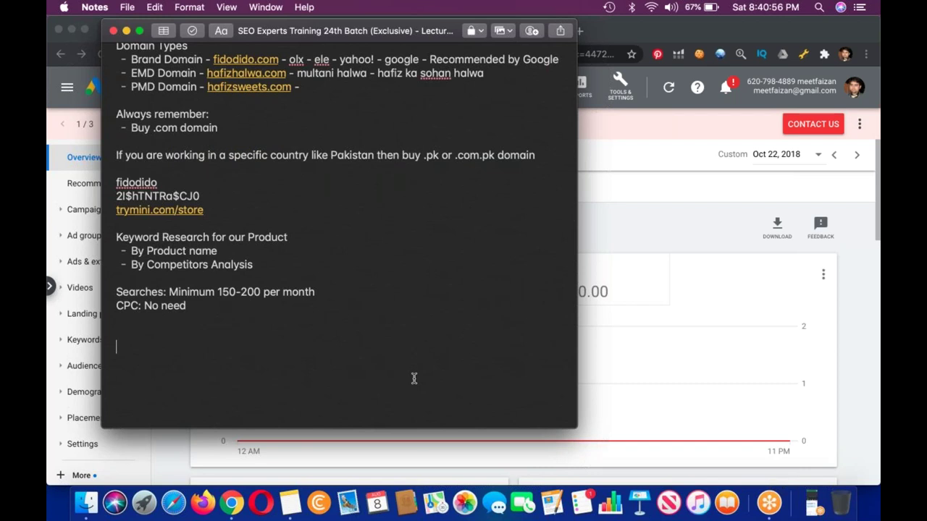
pyautogui.write('mobile sphones')
pyautogui.write('in pakistan')
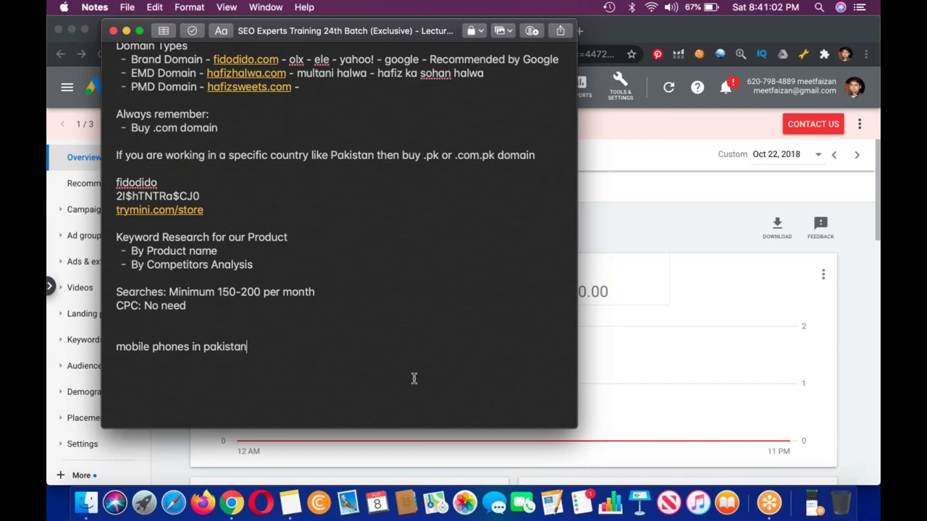
# - Add a second example keyword, "buy mobile phones in pakistan", on the line below the first
pyautogui.press('Return')
pyautogui.write('mobile phones in pakistan')
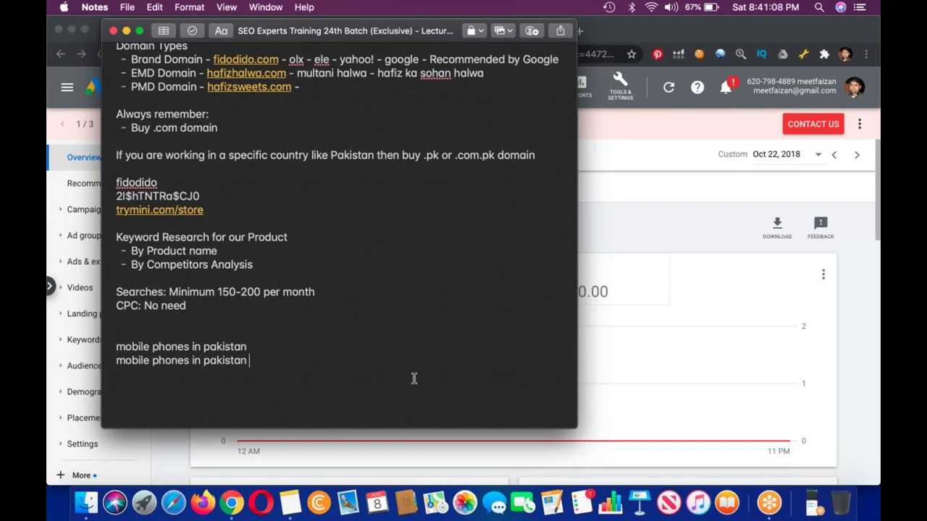
pyautogui.click(117, 360)
pyautogui.write('buy')
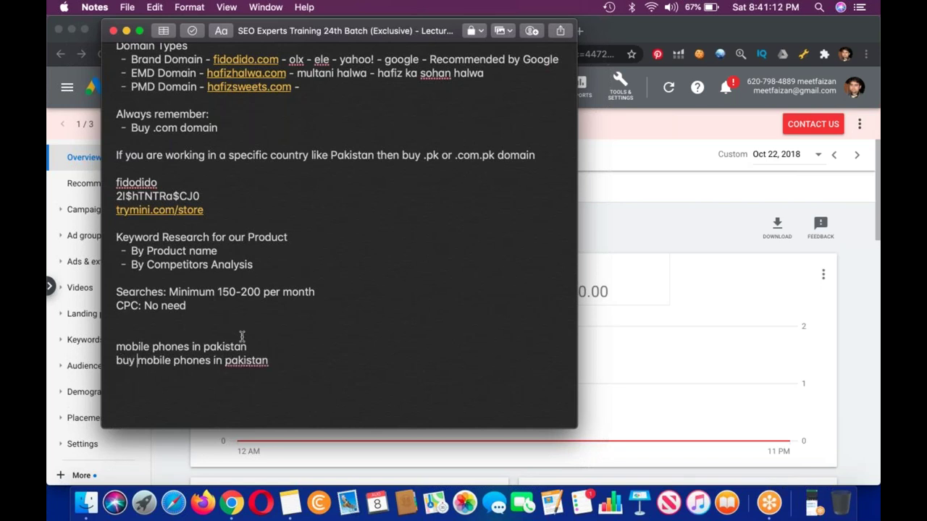
# - Copy the first example keyword, "mobile phones in pakistan", from the note
pyautogui.click(288, 359)
pyautogui.tripleClick(288, 365)
pyautogui.moveTo(265, 347); pyautogui.dragTo(112, 346)
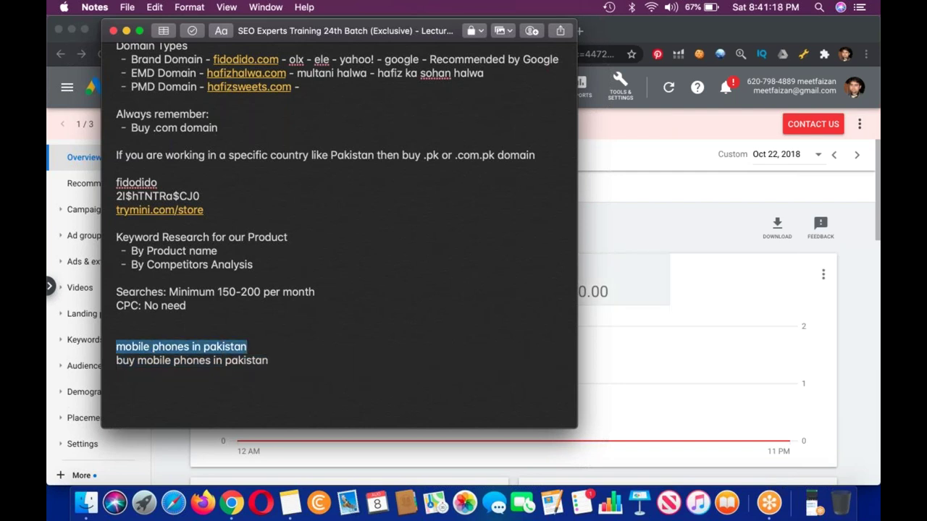
pyautogui.press('super+c')
# - Switch back to Chrome and open Keyword Planner in the Google Ads account
pyautogui.click(638, 201)
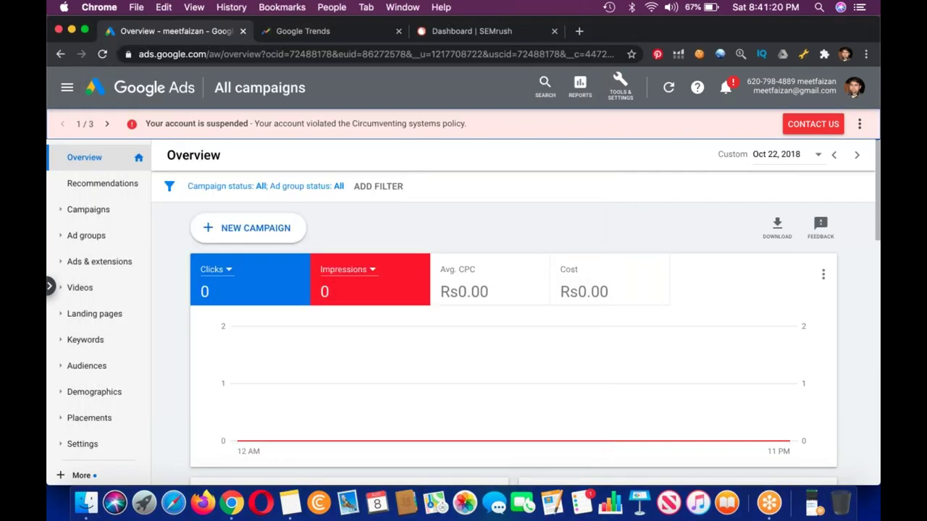
pyautogui.click(620, 87)
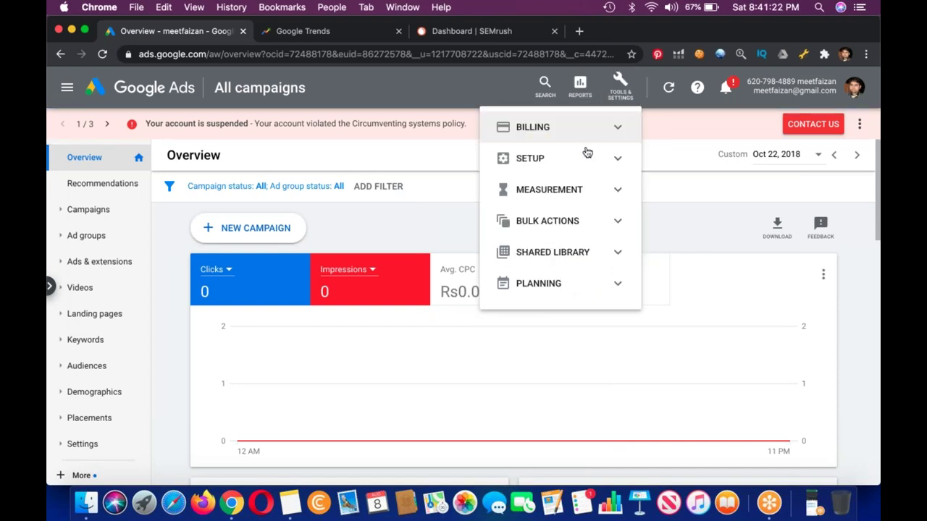
pyautogui.click(581, 285)
pyautogui.click(576, 330)
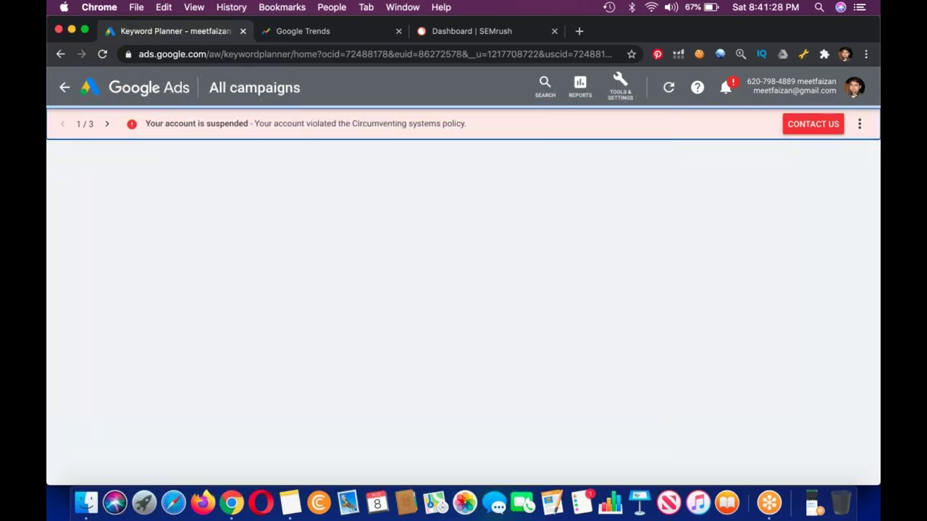
# - Open google.com/ncr in a new tab and enter "mobile phones in pakistan" in the search box to view its suggestions
pyautogui.click(577, 32)
pyautogui.write('googl')
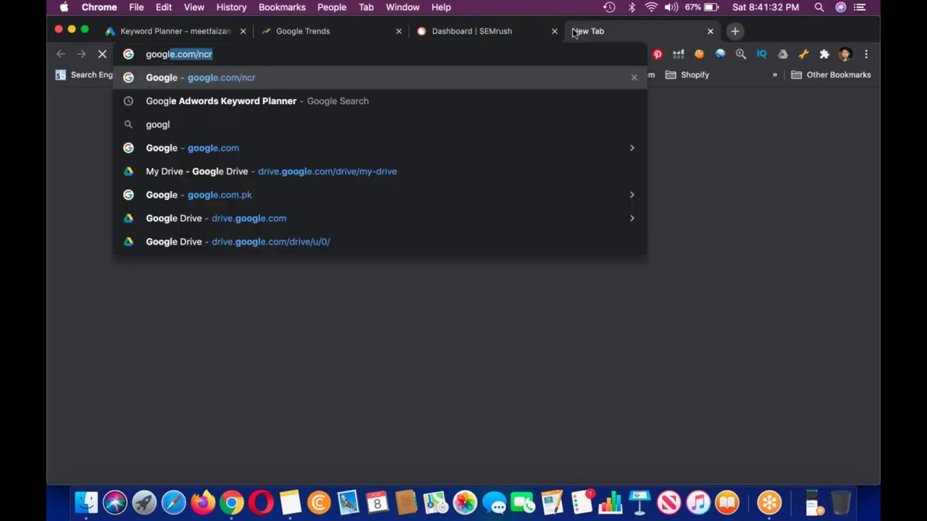
pyautogui.write('e.com/ncr')
pyautogui.press('Return')
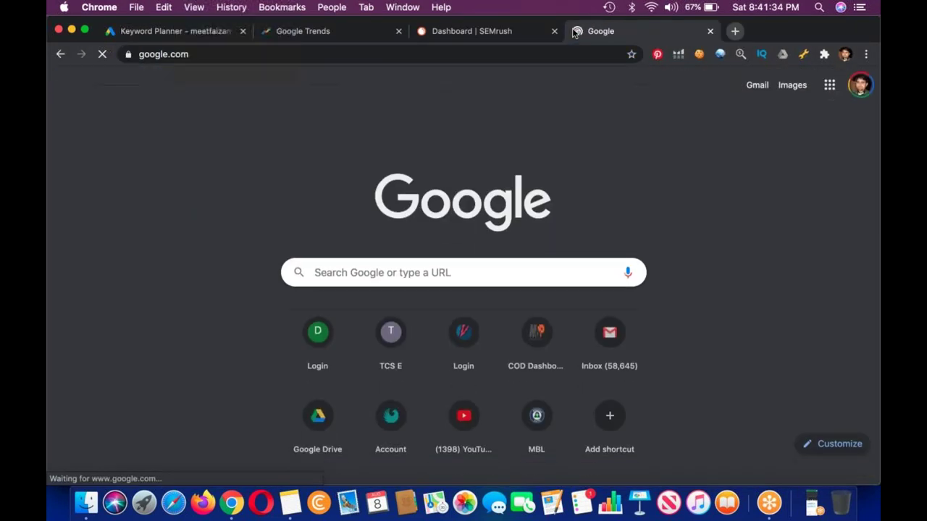
pyautogui.click(403, 263)
pyautogui.press('super+v')
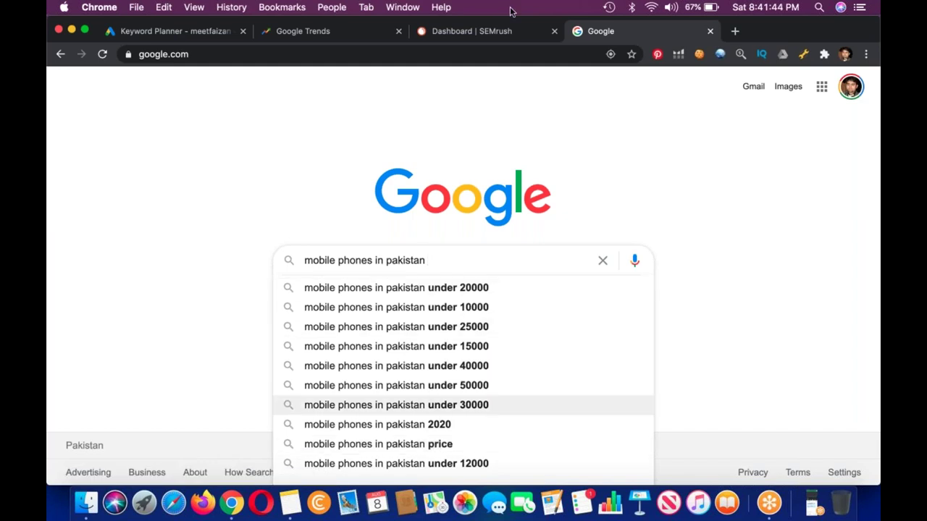
# - Discover new keywords in Keyword Planner for "mobile phones in pakistan" and review the resulting keyword ideas
pyautogui.click(191, 33)
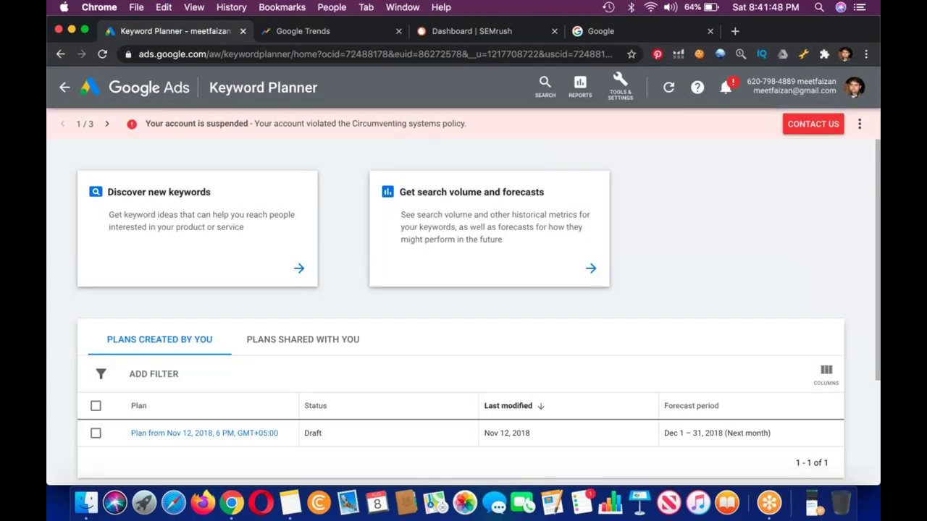
pyautogui.click(159, 192)
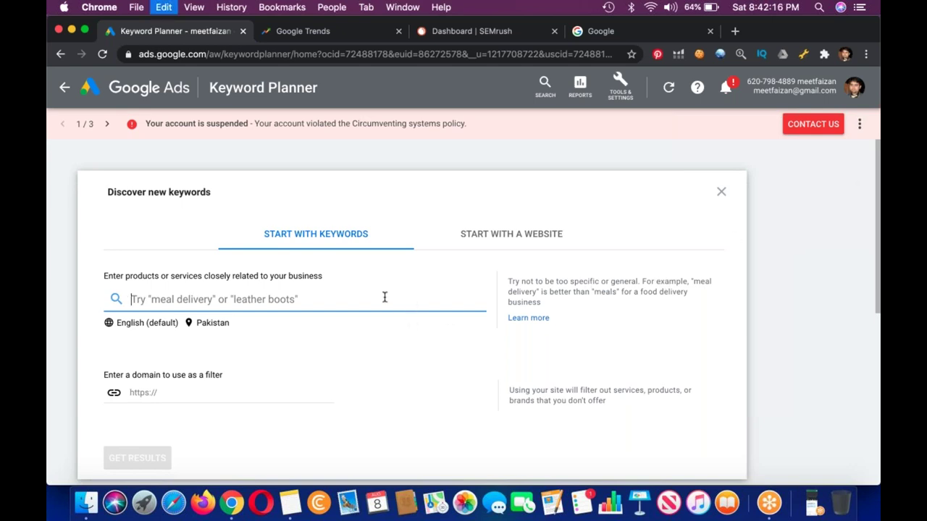
pyautogui.press('super+v')
pyautogui.click(155, 456)
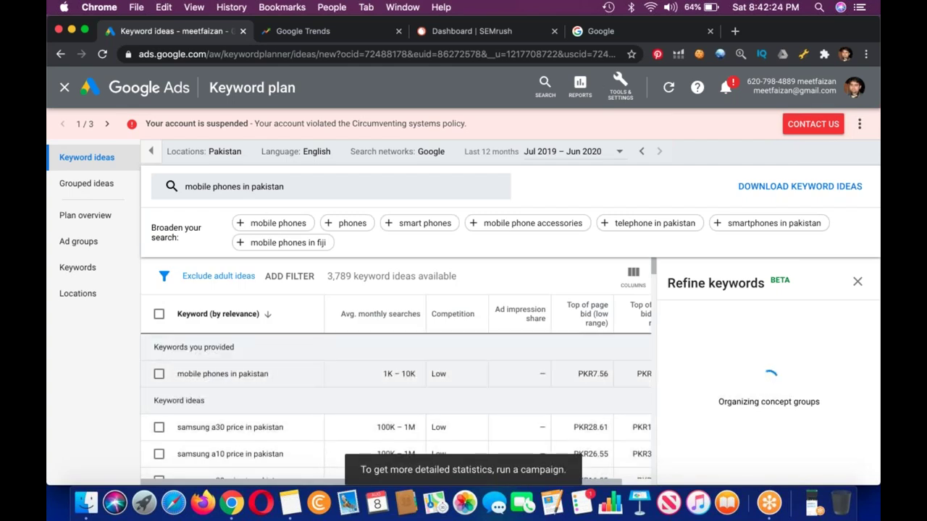
pyautogui.scroll(-4, 285, 382)
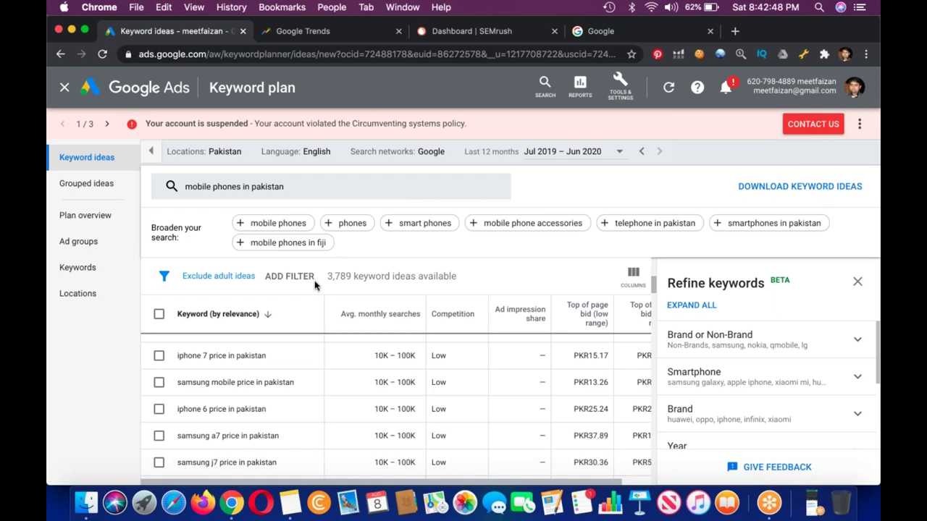
# - Delete both example mobile phone keywords from the Notes lecture note and return to the keyword ideas in Chrome
pyautogui.click(287, 502)
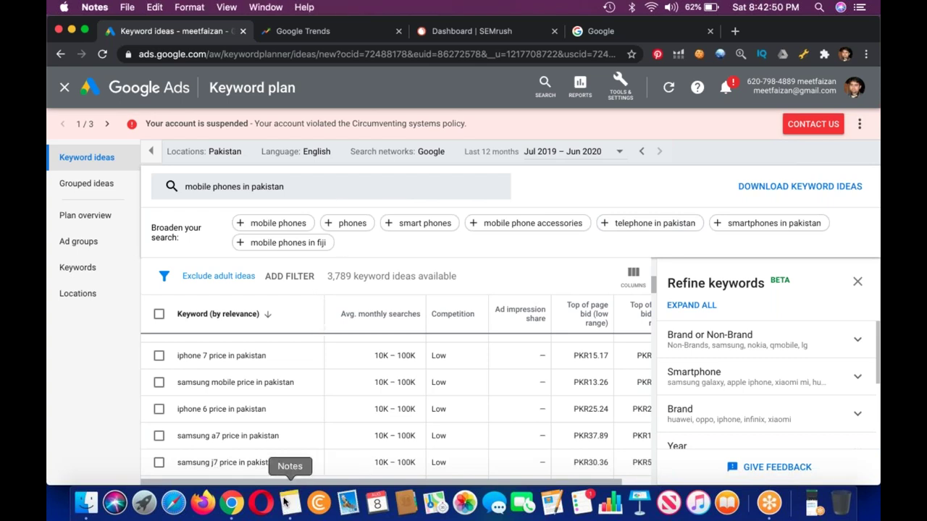
pyautogui.moveTo(293, 368); pyautogui.dragTo(100, 330)
pyautogui.press('BackSpace')
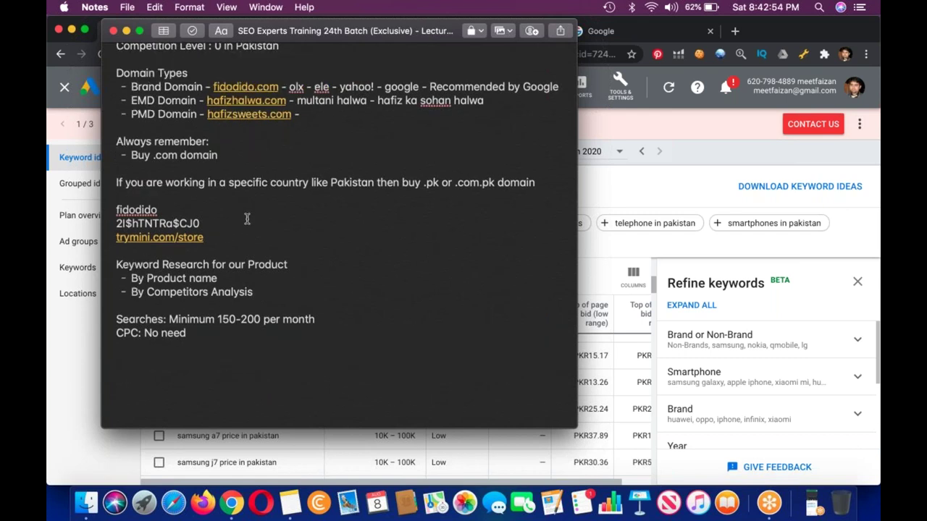
pyautogui.scroll(5, 339, 232)
pyautogui.press('super+Tab')
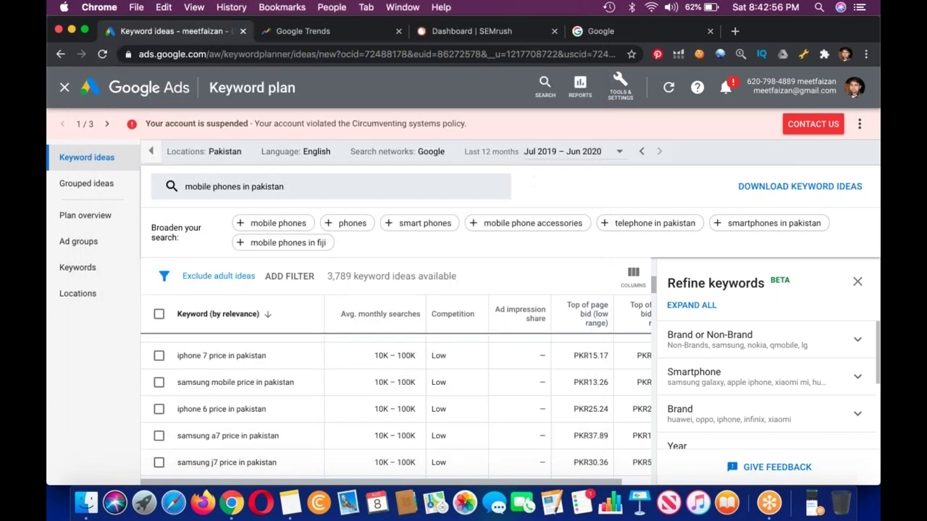
# - Replace the "mobile phones in pakistan" keyword with "sohan halwa" and get its keyword ideas
pyautogui.click(332, 183)
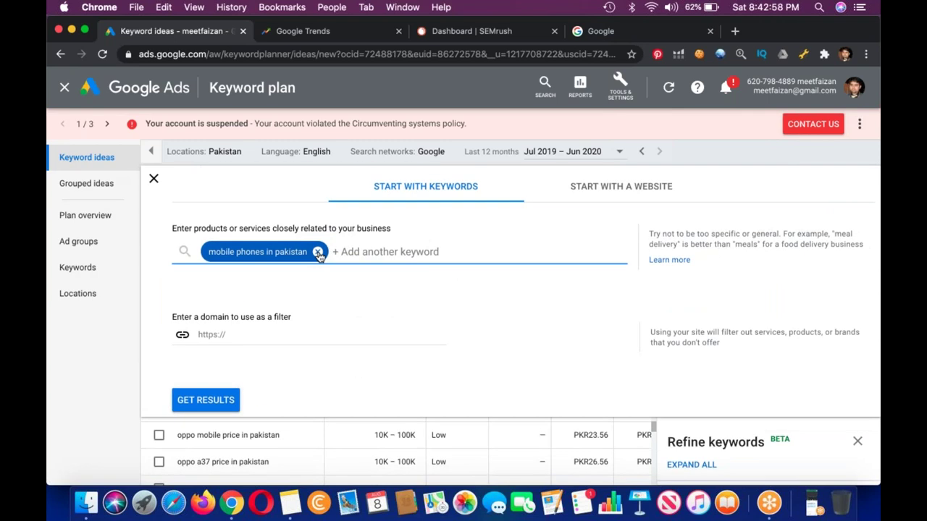
pyautogui.click(319, 252)
pyautogui.write('sohan')
pyautogui.press('BackSpace')
pyautogui.press('BackSpace')
pyautogui.write('han halwa')
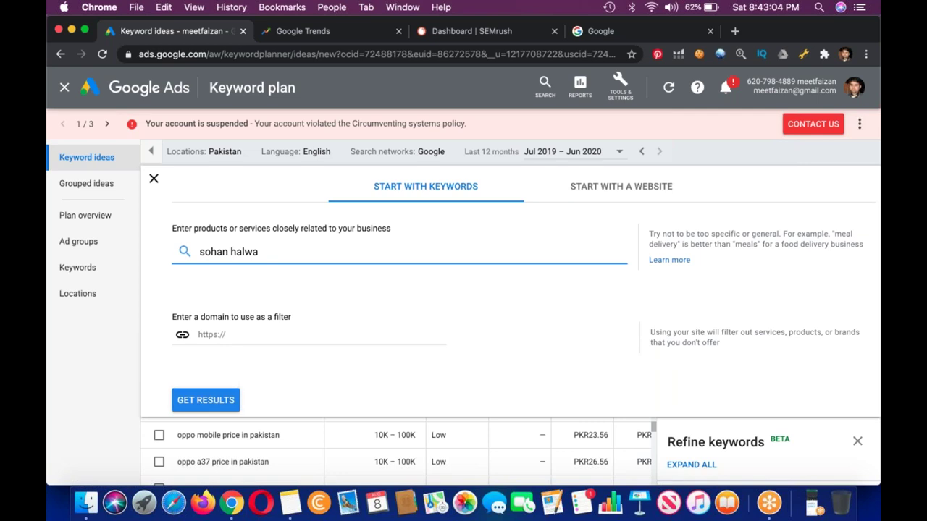
pyautogui.press('Return')
# - Switch to the Notes lecture note and add the line "Sale purchase keywords - Buying Keywords" below the CPC criterion
pyautogui.click(290, 502)
pyautogui.scroll(-5, 327, 374)
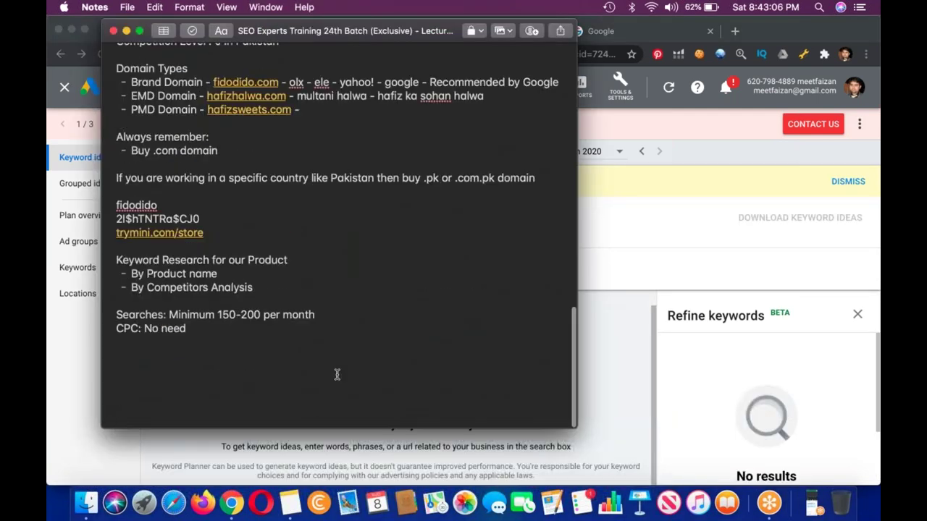
pyautogui.write('Sale purchase keywords')
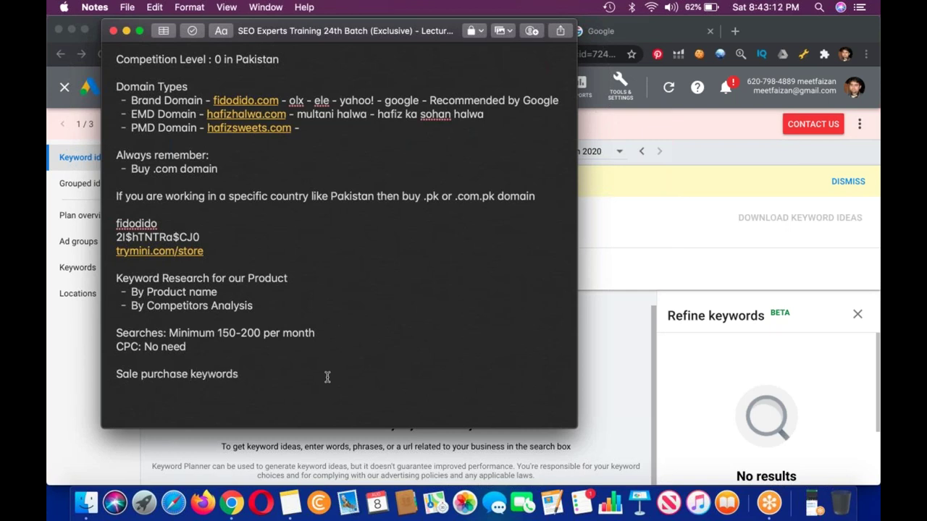
pyautogui.write(' - Bu')
pyautogui.write('ing Ke')
pyautogui.press('BackSpace')
pyautogui.press('BackSpace')
pyautogui.press('BackSpace')
pyautogui.press('BackSpace')
pyautogui.press('BackSpace')
pyautogui.press('BackSpace')
pyautogui.write('ying Keywords')
pyautogui.press('Return')
pyautogui.press('Return')
# - Add the bullet "Always Remember?" and the example keyword "buy sohan halwa" at the end of the lecture note
pyautogui.write('- Always Reme')
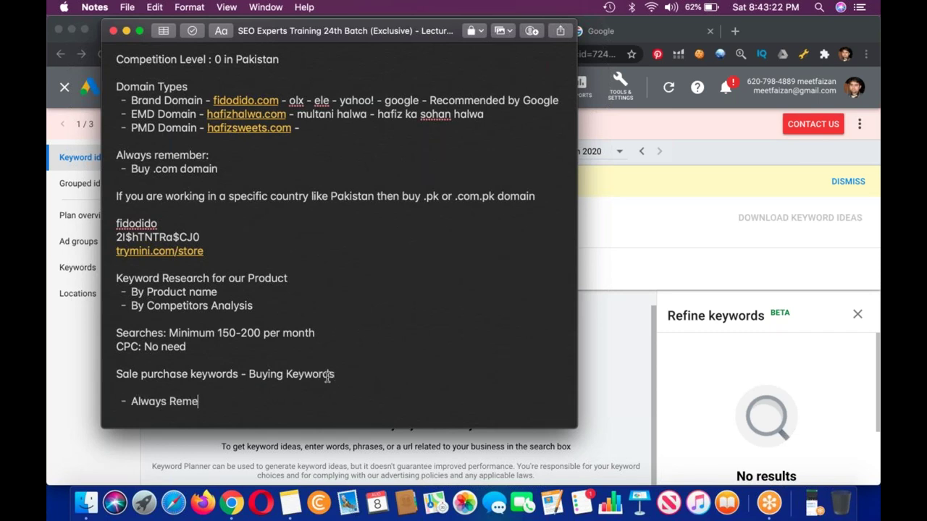
pyautogui.write('mber?')
pyautogui.press('Return')
pyautogui.press('Return')
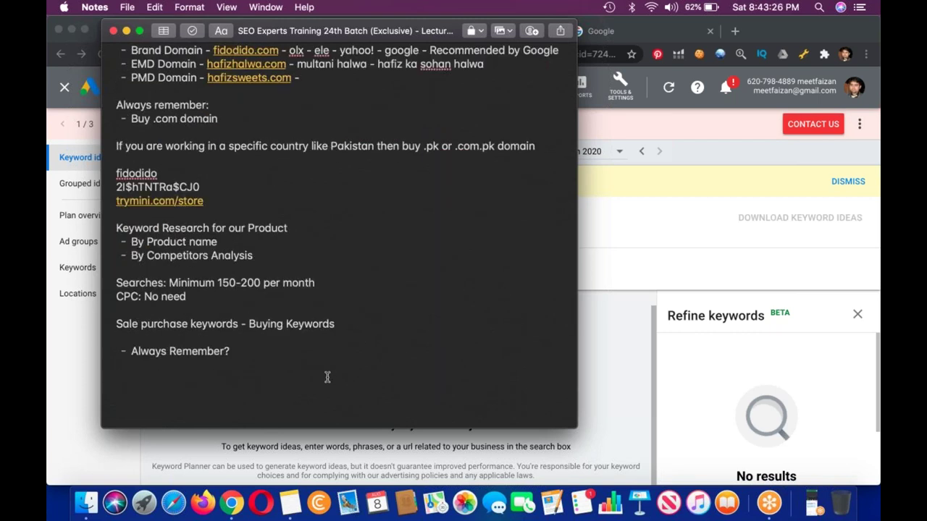
pyautogui.write('buy sohan h')
pyautogui.press('BackSpace')
pyautogui.press('BackSpace')
pyautogui.press('BackSpace')
pyautogui.press('BackSpace')
pyautogui.press('BackSpace')
pyautogui.press('BackSpace')
pyautogui.write('ohan')
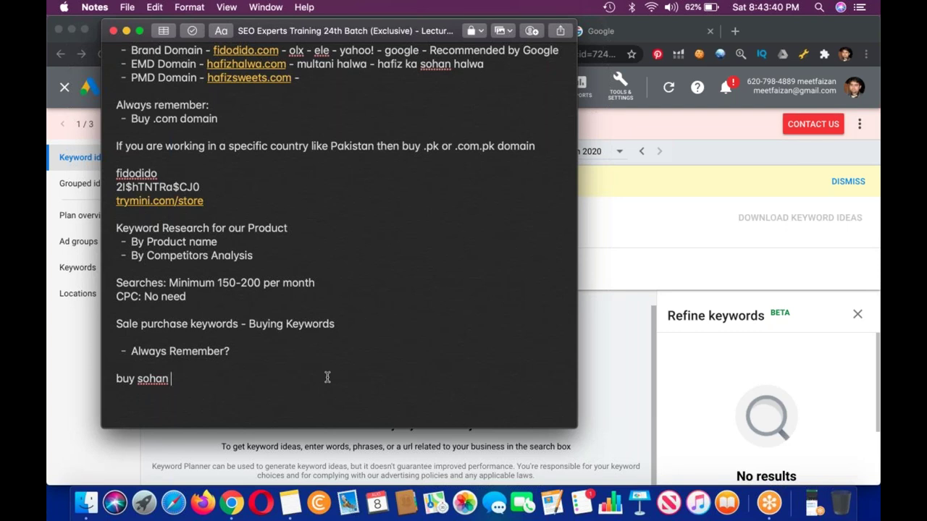
pyautogui.write('halwa')
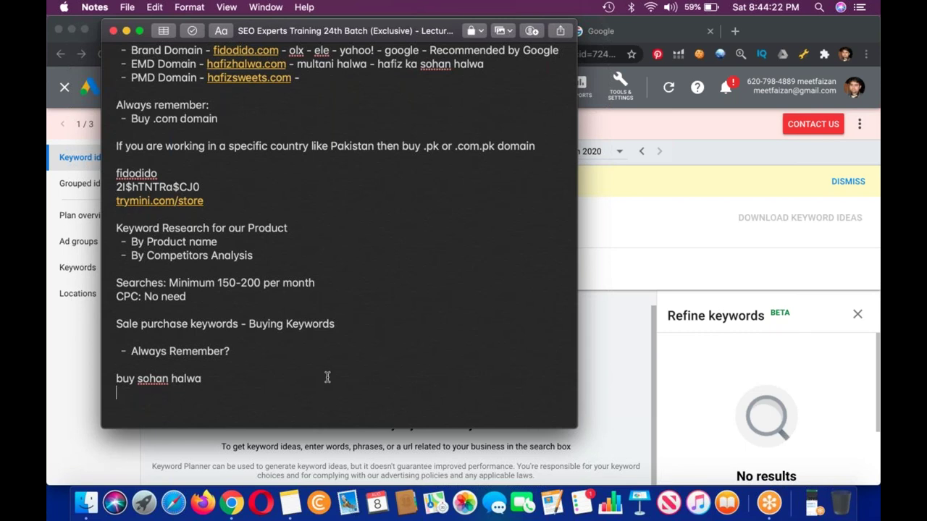
# - Turn "buy sohan halwa" into a bullet and add "sohan halwa free" as the second example
pyautogui.write('-')
pyautogui.click(296, 389)
pyautogui.write('- s')
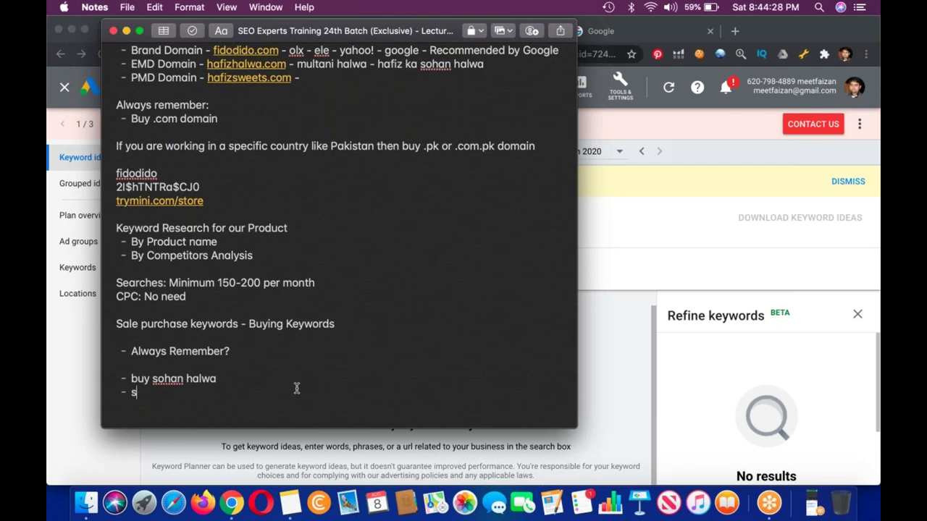
pyautogui.write('ohan halwa free')
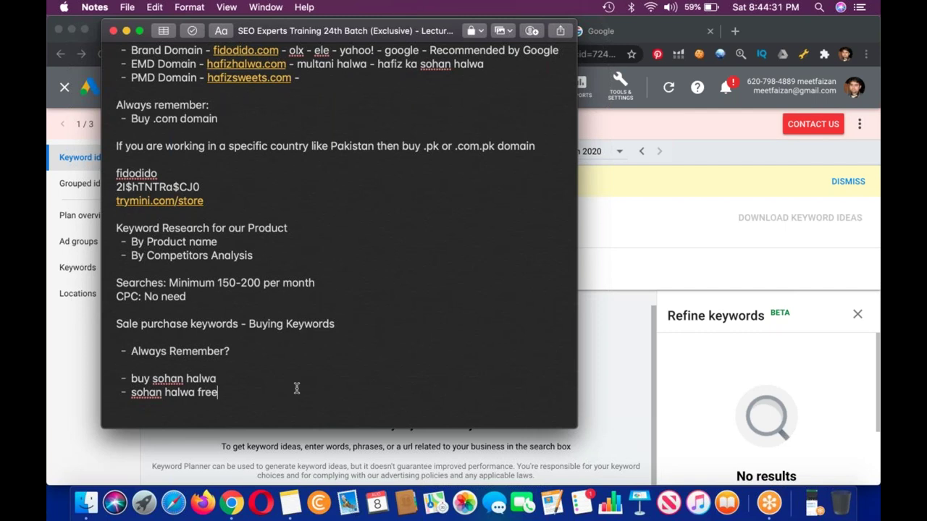
# - Add the bullets "best sohan halwa" and "purchase sohan halwa" and end the example list with blank space
pyautogui.press('Return')
pyautogui.write('sohan halwa')
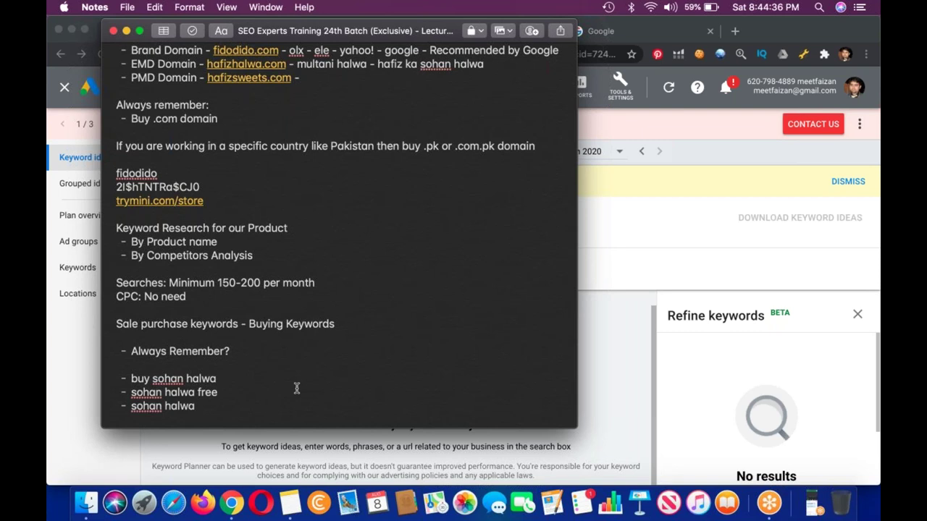
pyautogui.click(131, 406)
pyautogui.write('best')
pyautogui.click(261, 411)
pyautogui.press('Return')
pyautogui.write('pur')
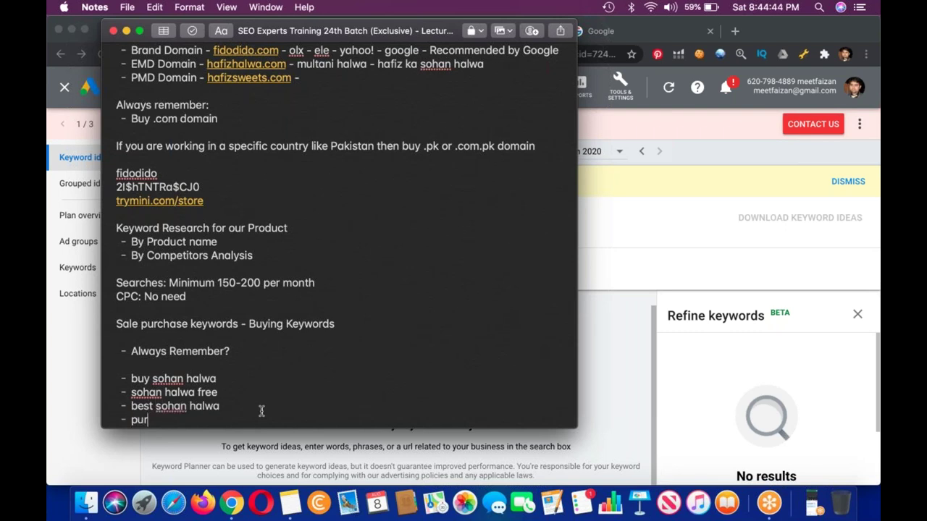
pyautogui.write('chase ')
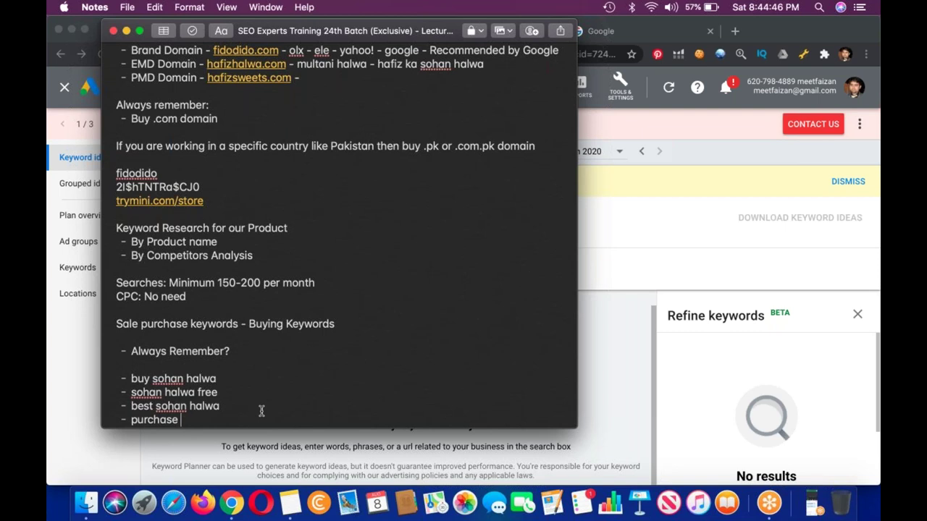
pyautogui.write('sohan halwa')
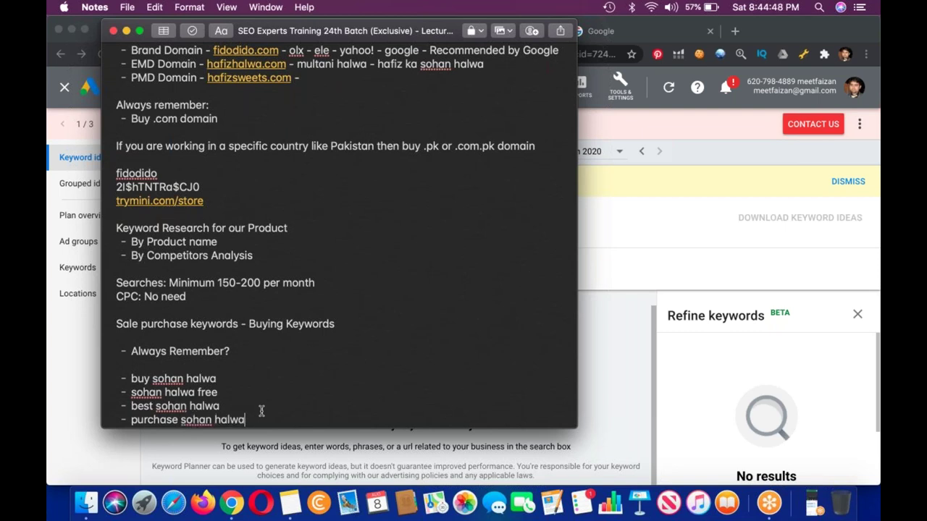
pyautogui.press('Return')
pyautogui.press('Return')
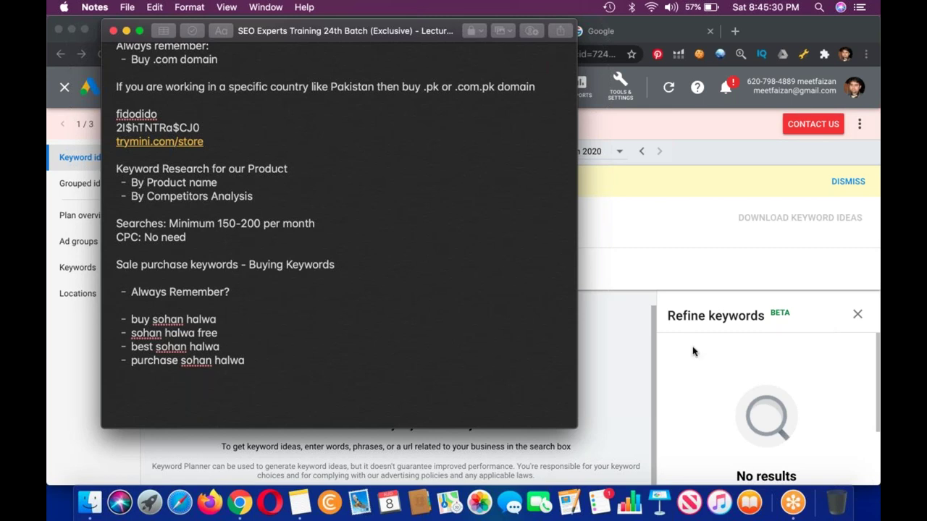
# - Highlight the free, purchase and best sohan halwa examples in the note to compare their buying intent
pyautogui.click(331, 391)
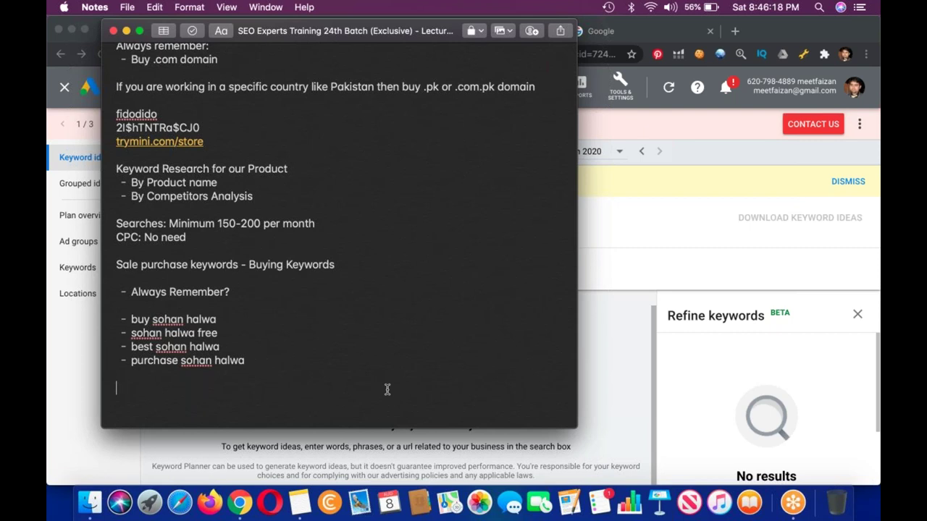
pyautogui.moveTo(220, 332); pyautogui.dragTo(119, 333)
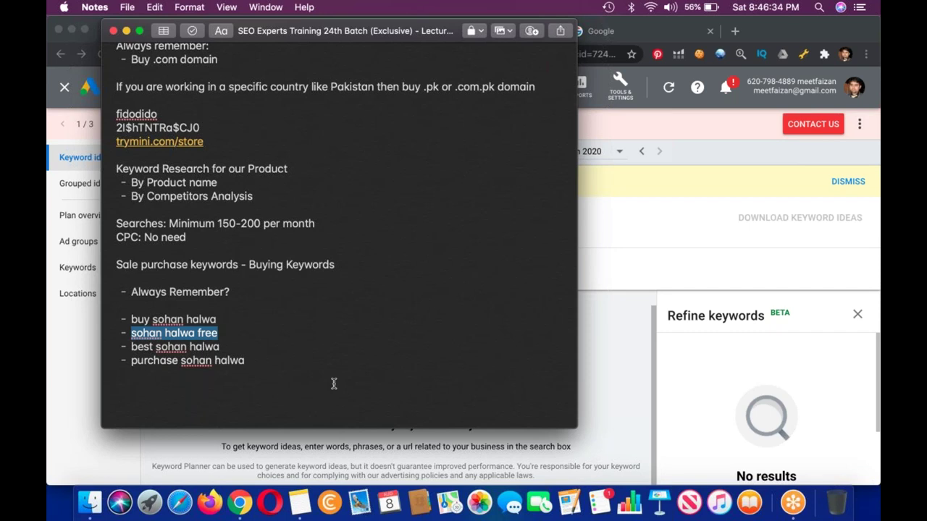
pyautogui.click(129, 318)
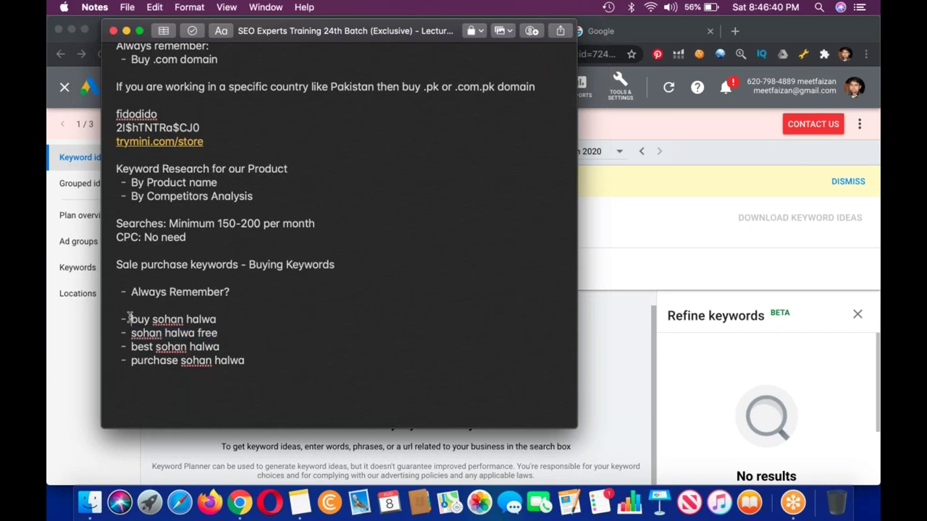
pyautogui.moveTo(131, 361); pyautogui.dragTo(192, 364)
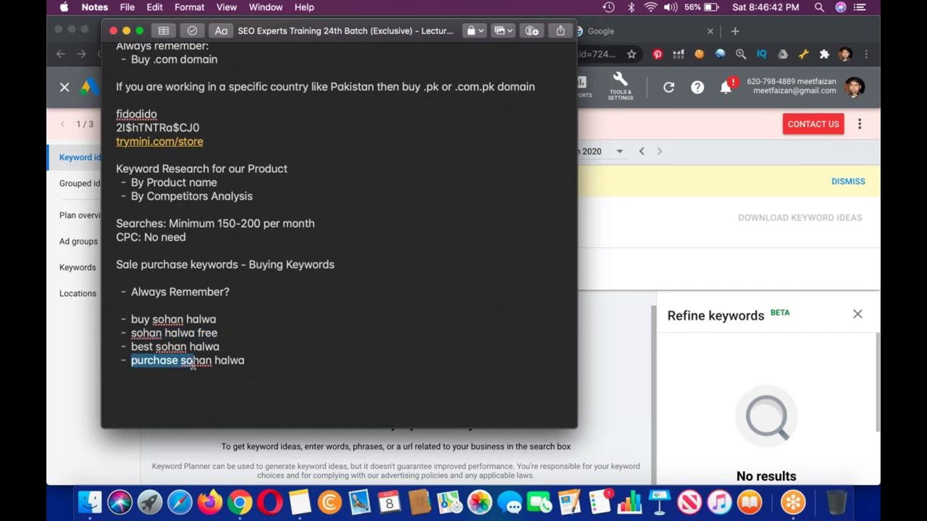
pyautogui.moveTo(132, 348); pyautogui.dragTo(232, 342)
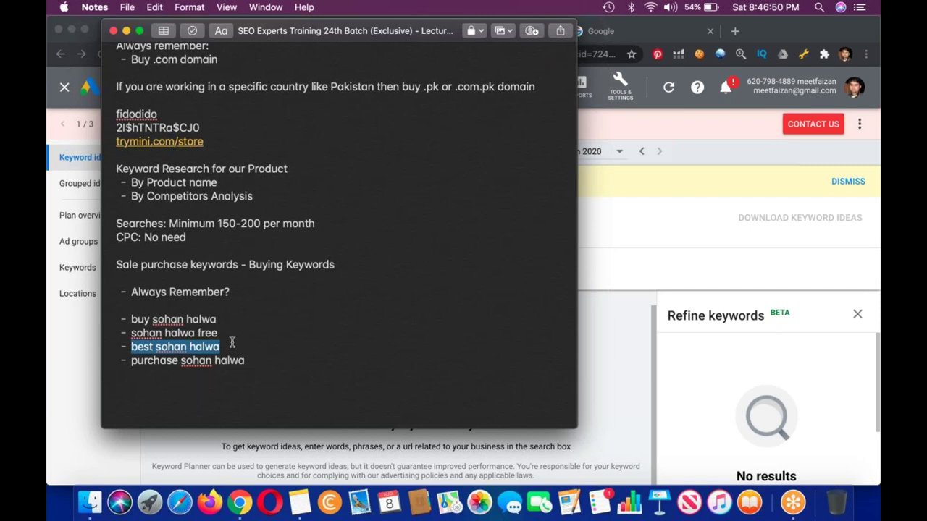
pyautogui.click(295, 404)
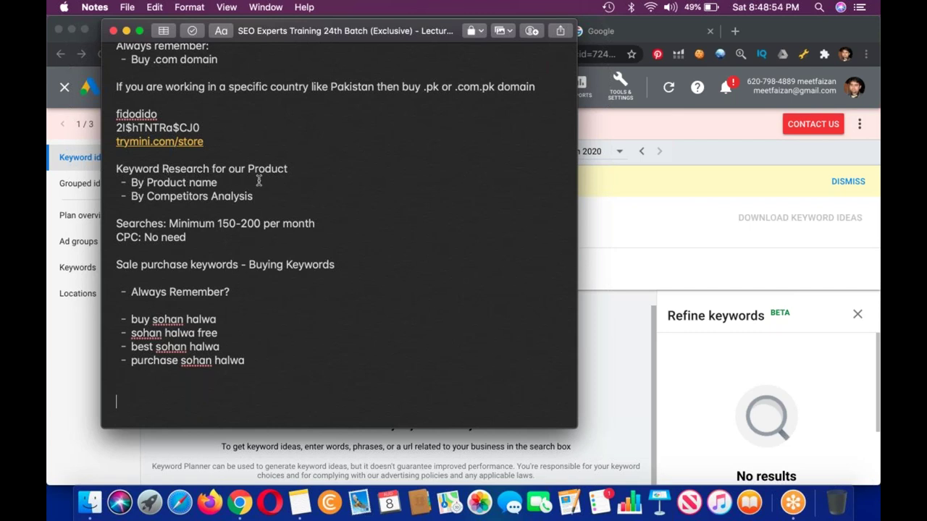
# - Switch back to Chrome and request keyword ideas for "sohan halwa" in Keyword Planner
pyautogui.press('super+Tab')
pyautogui.click(247, 230)
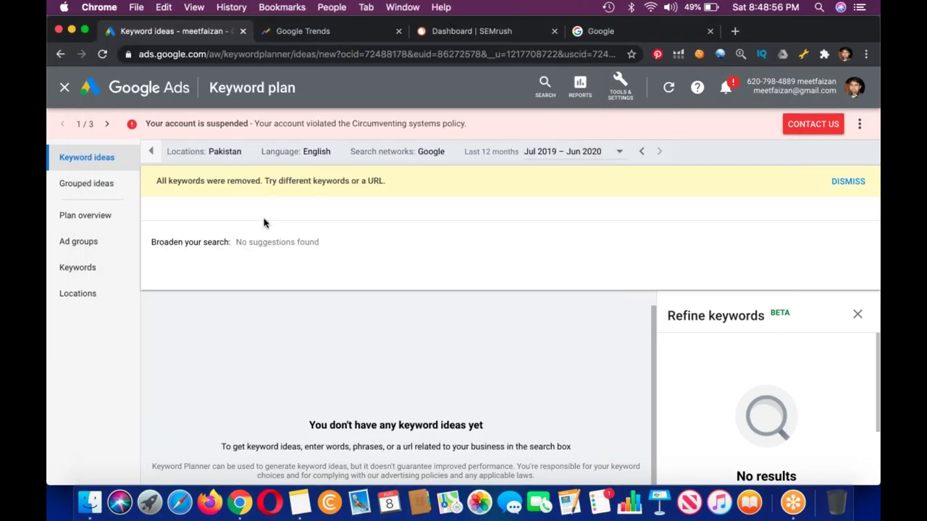
pyautogui.write('so')
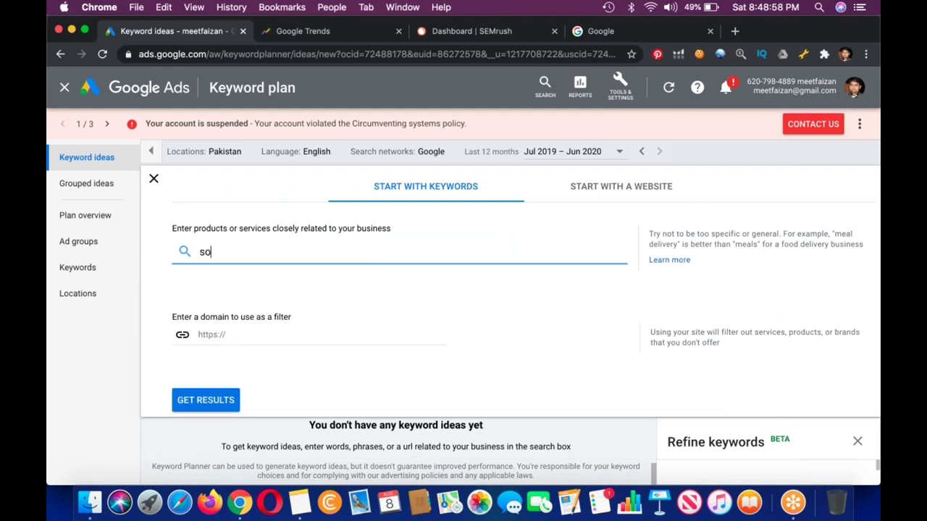
pyautogui.write('han halwa')
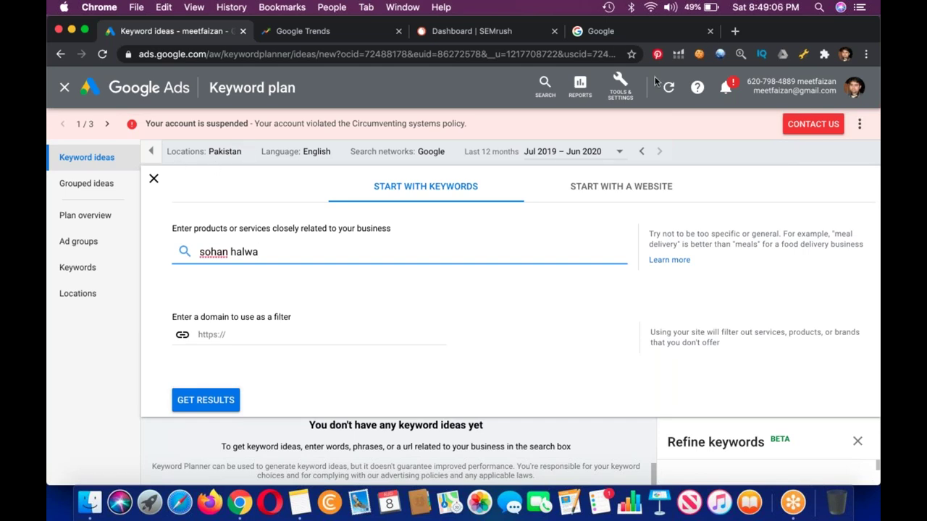
pyautogui.click(226, 401)
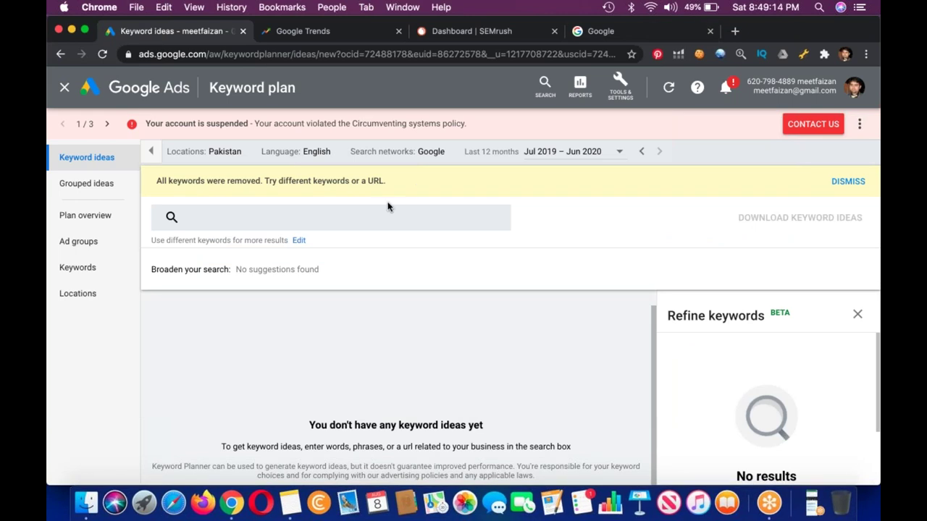
# - Repeat the keyword ideas search for "sohan halwa" from the emptied search box
pyautogui.click(331, 220)
pyautogui.write('so')
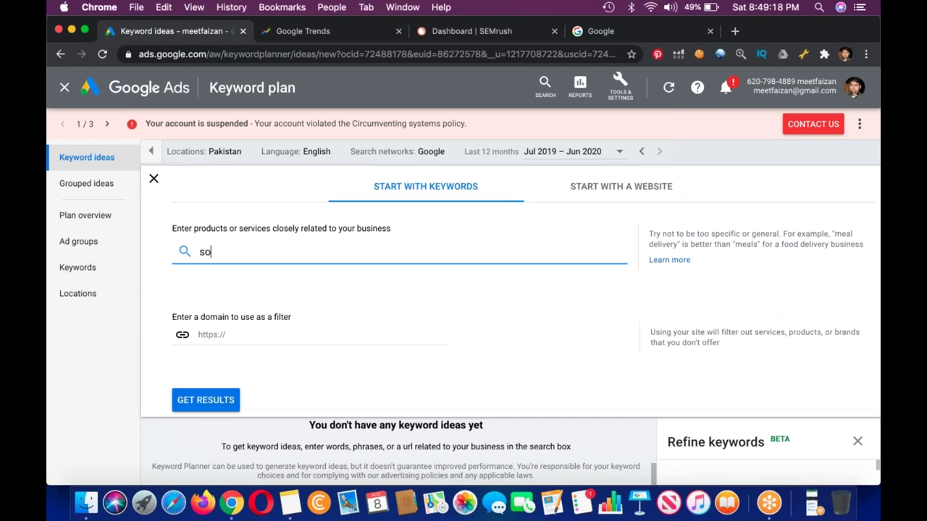
pyautogui.write('han halwa')
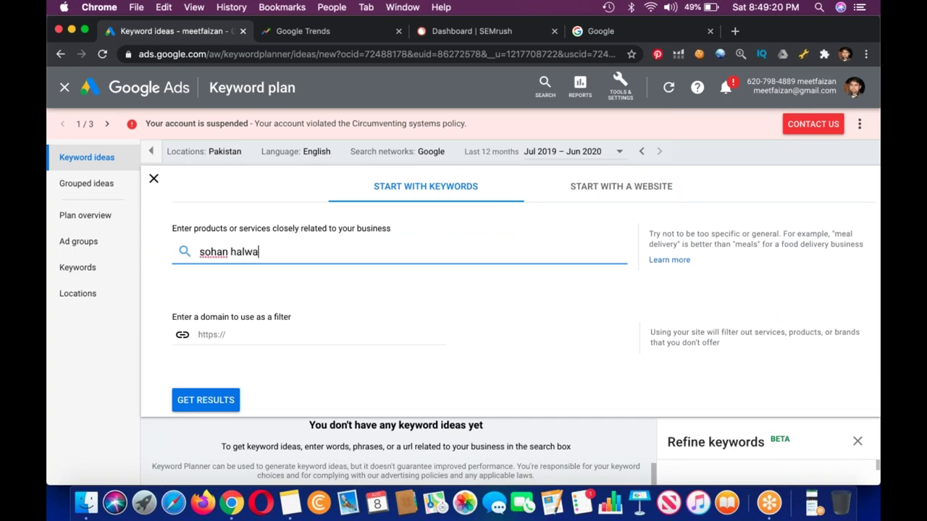
pyautogui.click(231, 399)
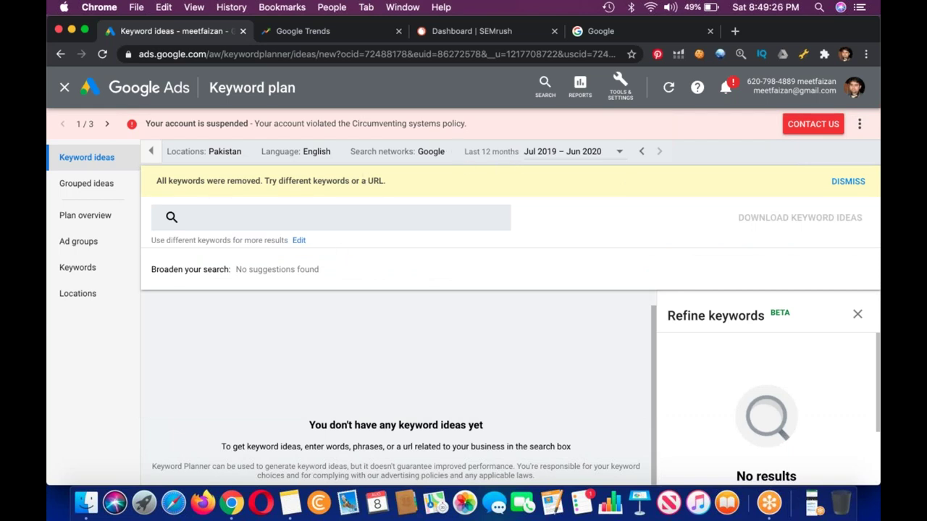
# - Reload Keyword Planner and run Discover new keywords for "sohan halwa" instead of "mobile phones in pakistan"
pyautogui.click(102, 55)
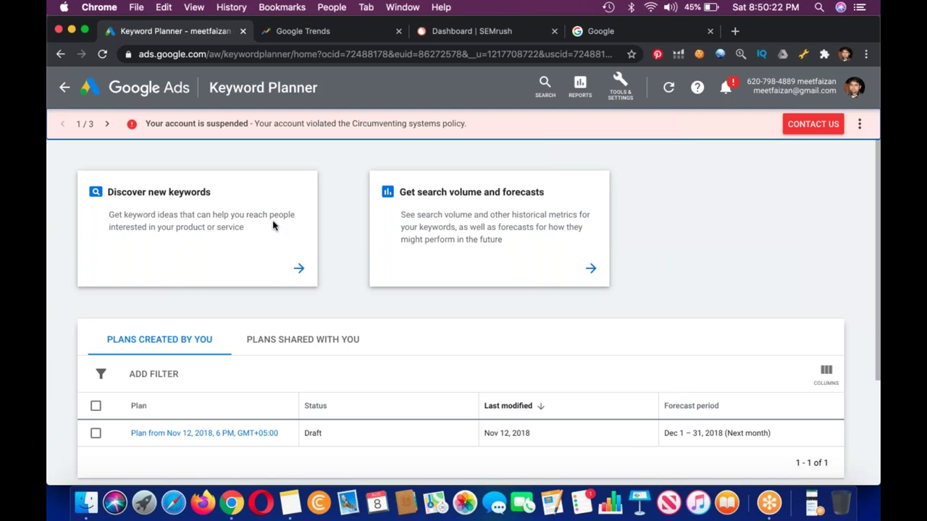
pyautogui.click(196, 229)
pyautogui.write('mobile phones in pakistan')
pyautogui.press('super+a')
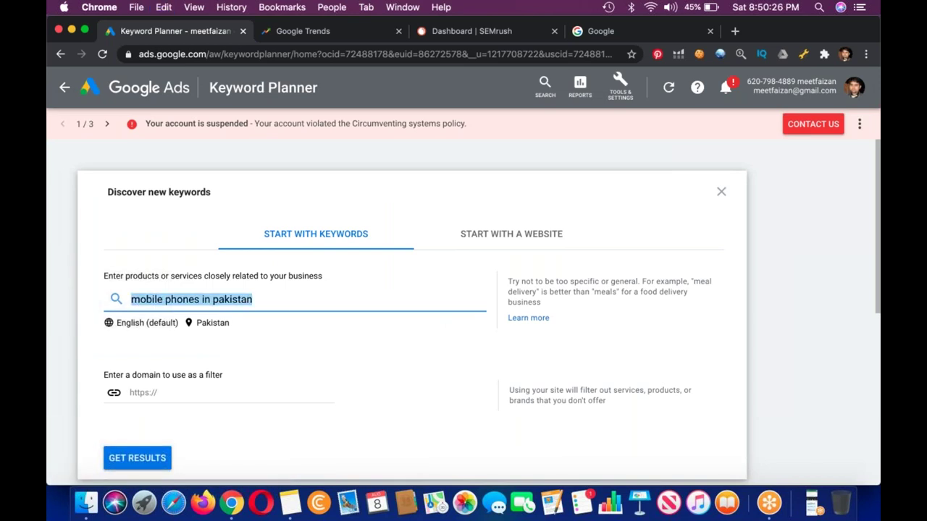
pyautogui.write('sohan halwa')
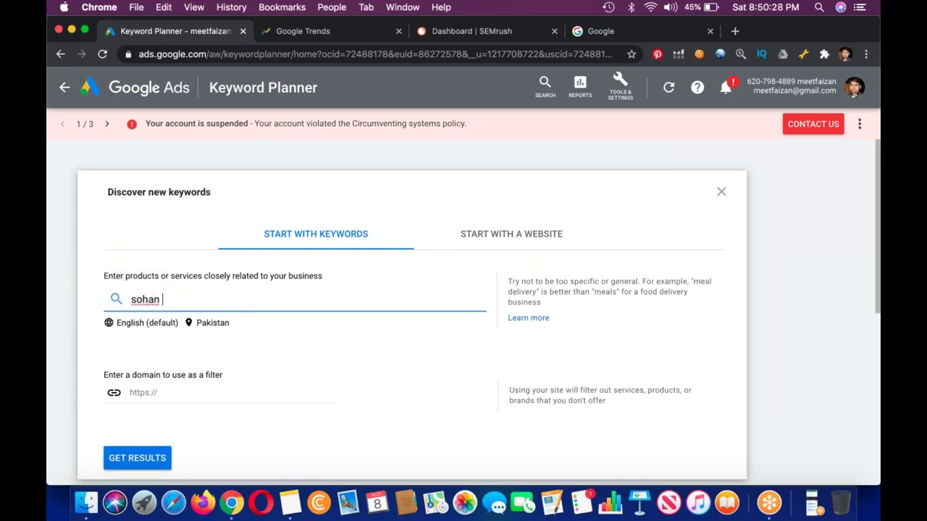
pyautogui.click(145, 464)
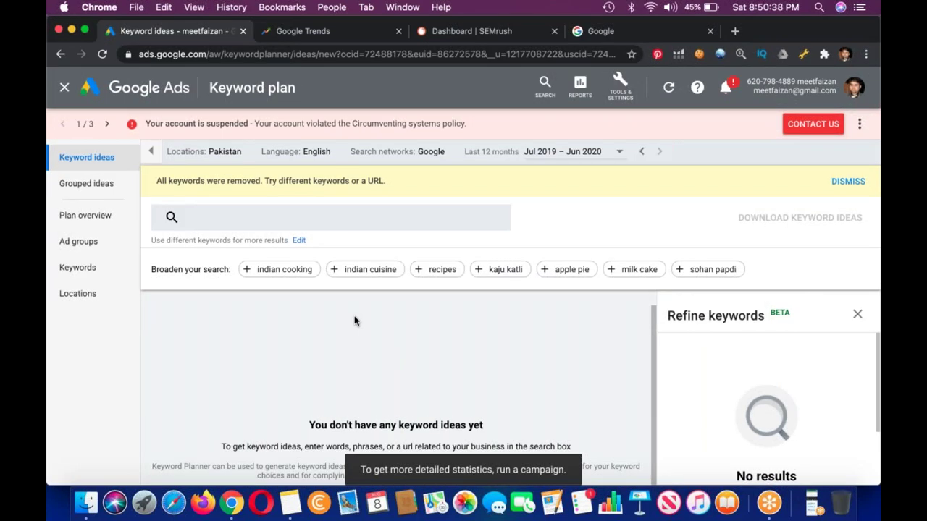
# - Close the Keyword Planner page, switch to CryptoTab Browser and search the web for "google adwords keyword planner"
pyautogui.click(244, 32)
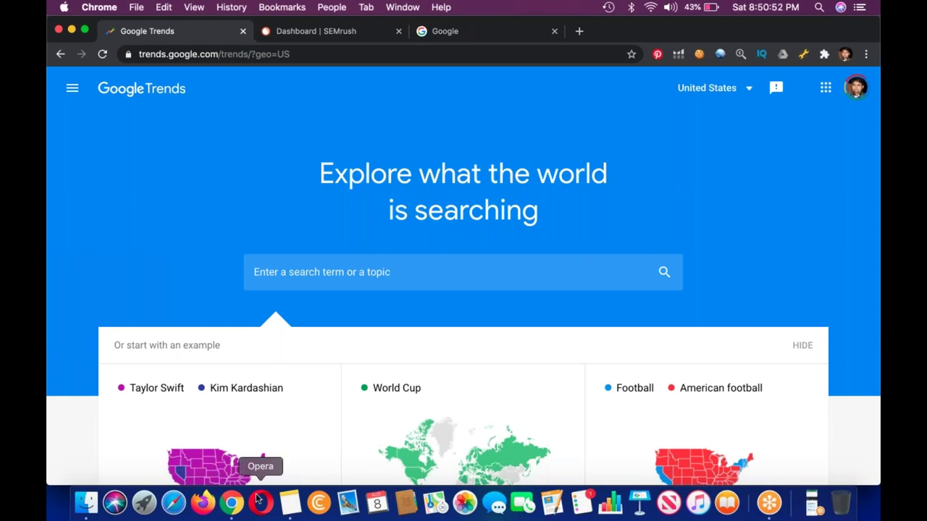
pyautogui.click(318, 502)
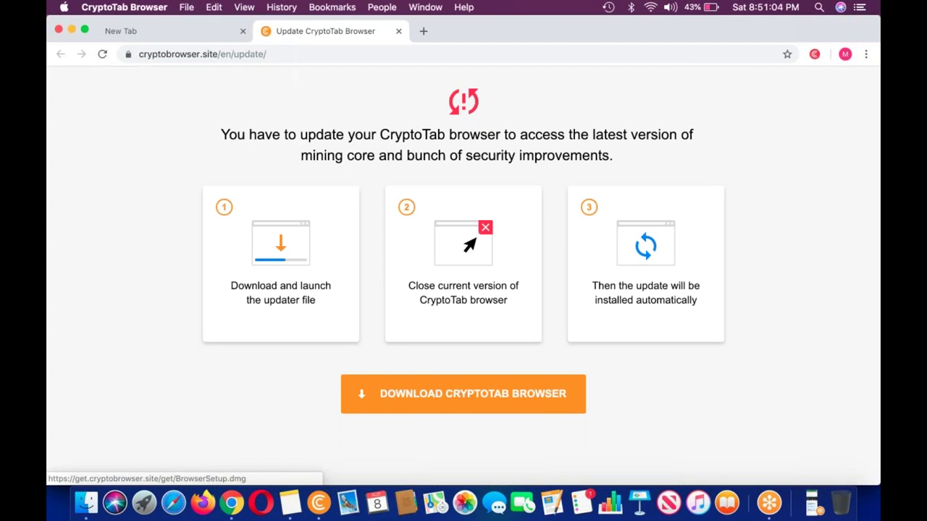
pyautogui.click(395, 53)
pyautogui.write('google ')
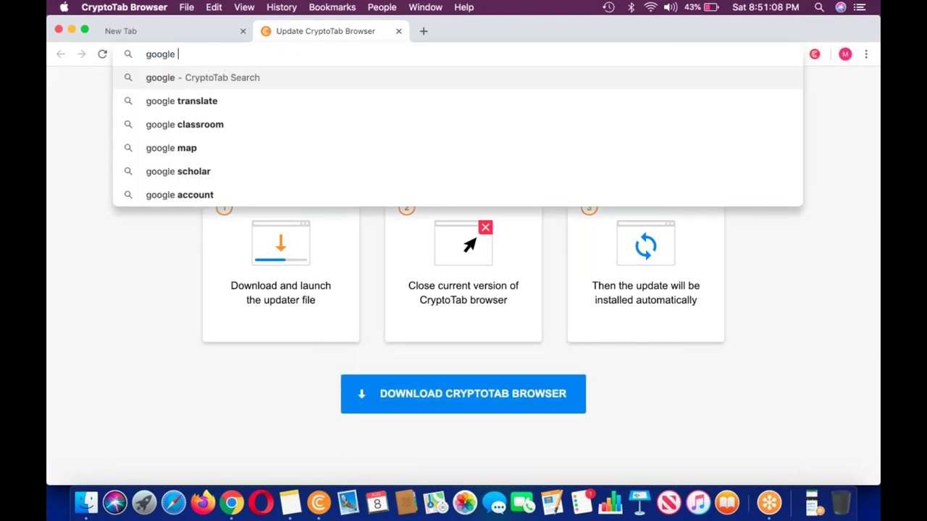
pyautogui.write('adwords key')
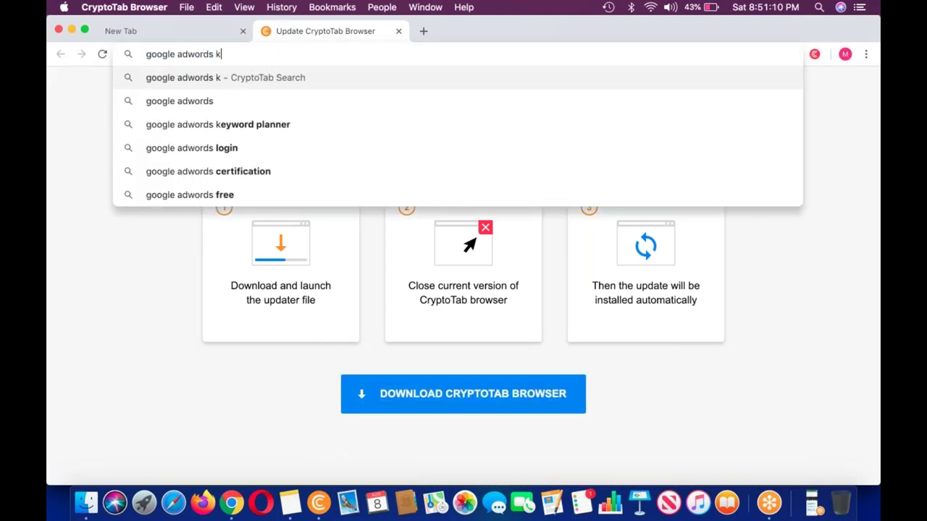
pyautogui.click(311, 102)
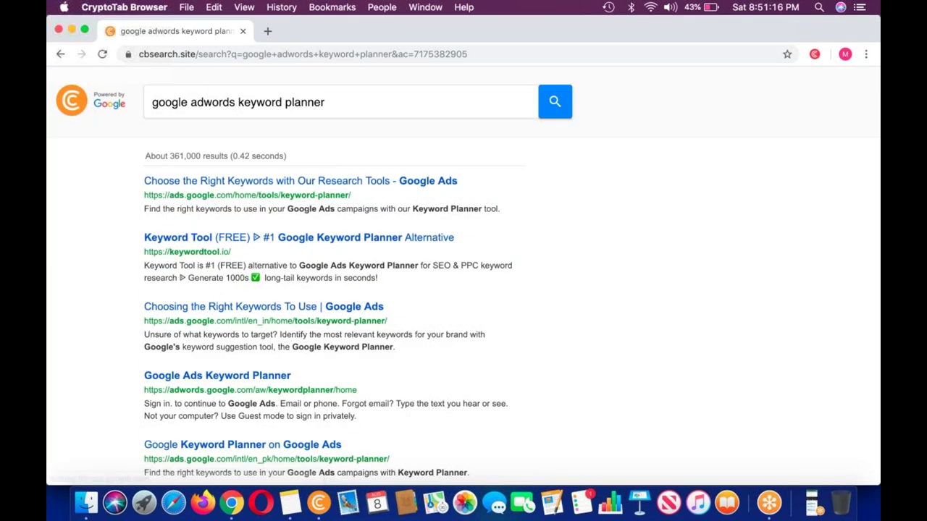
# - Open Google Ads from the search results, sign in to reach Keyword Planner and dismiss the Refine your Keywords guide
pyautogui.click(289, 179)
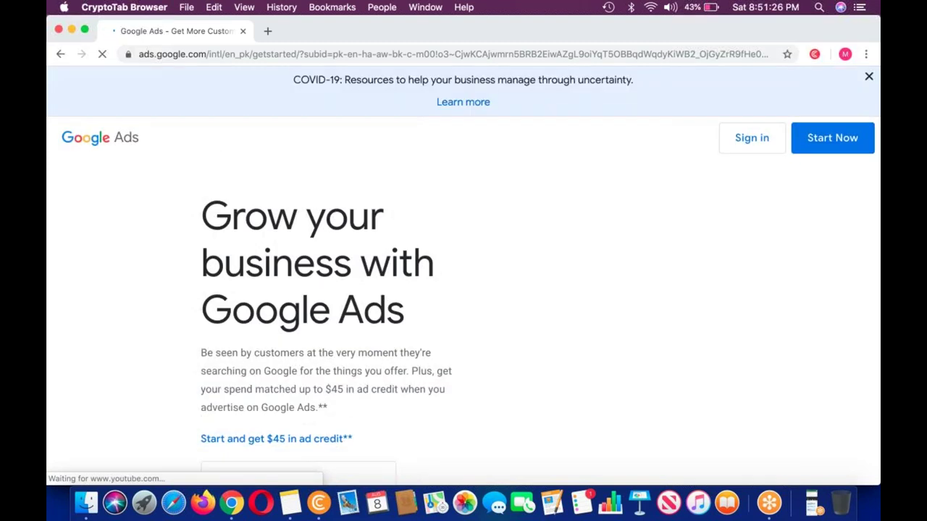
pyautogui.click(750, 135)
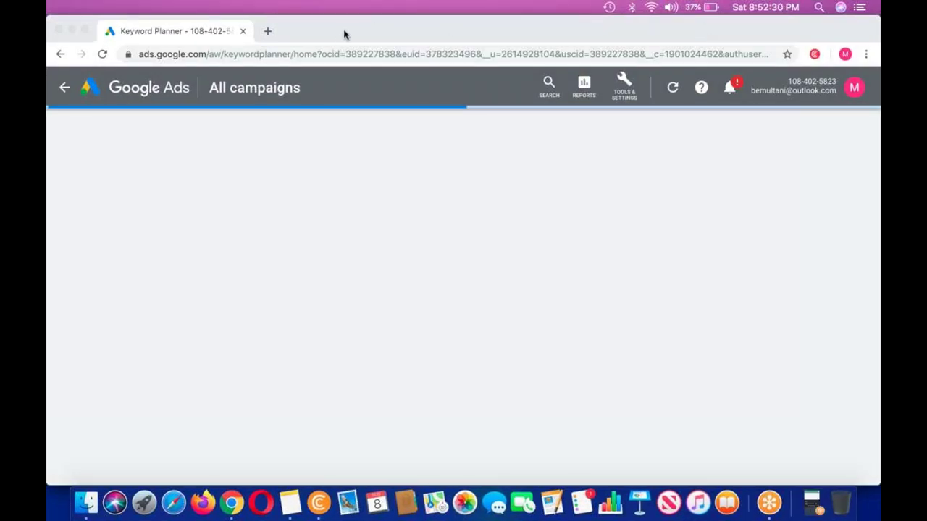
pyautogui.click(529, 40)
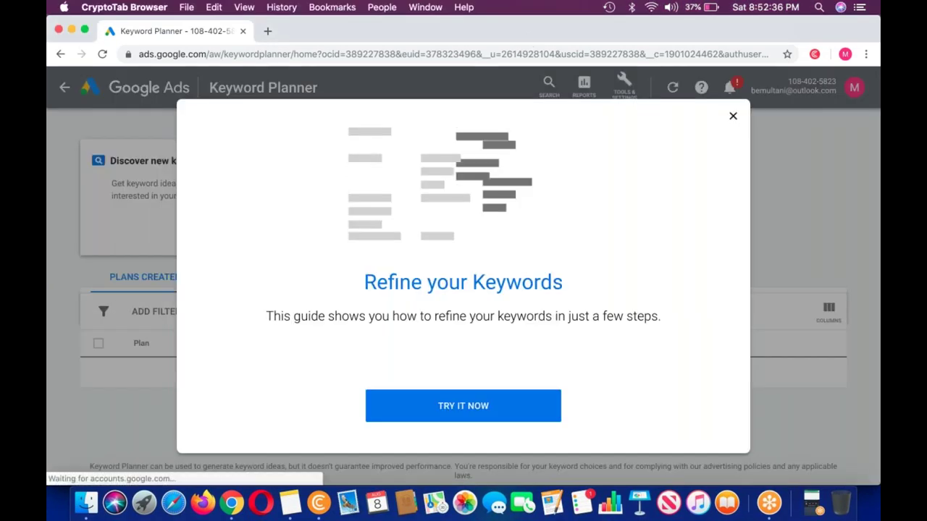
pyautogui.press('Escape')
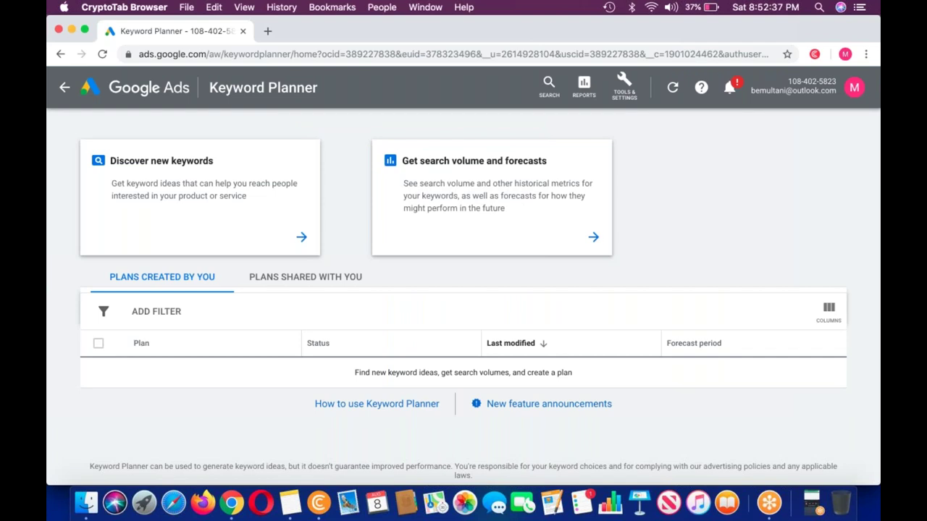
# - Run Discover new keywords for "sohan halwa" in English for Pakistan
pyautogui.click(314, 211)
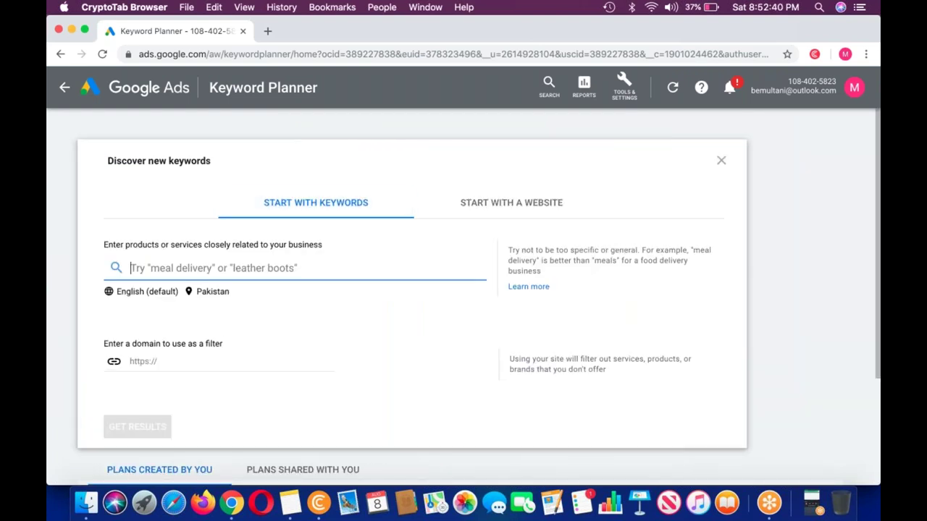
pyautogui.write('sohan hal')
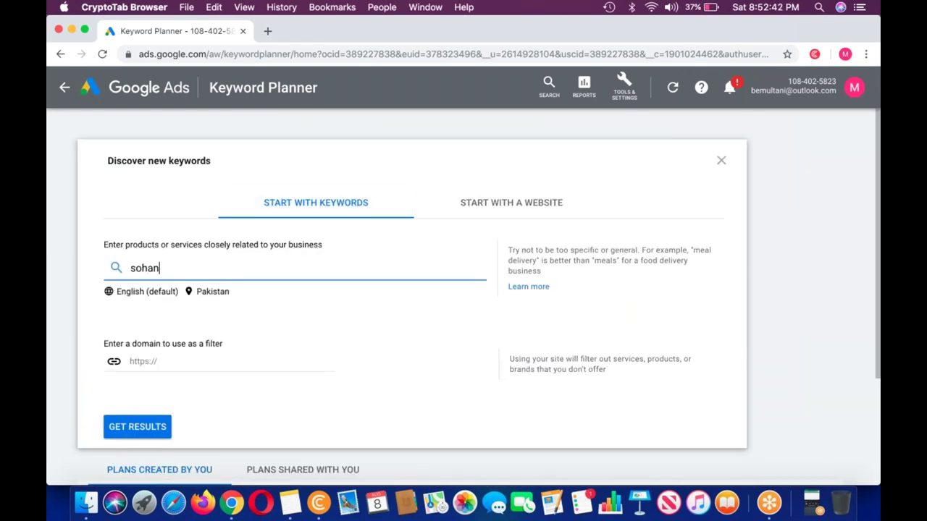
pyautogui.write('wa')
pyautogui.click(138, 426)
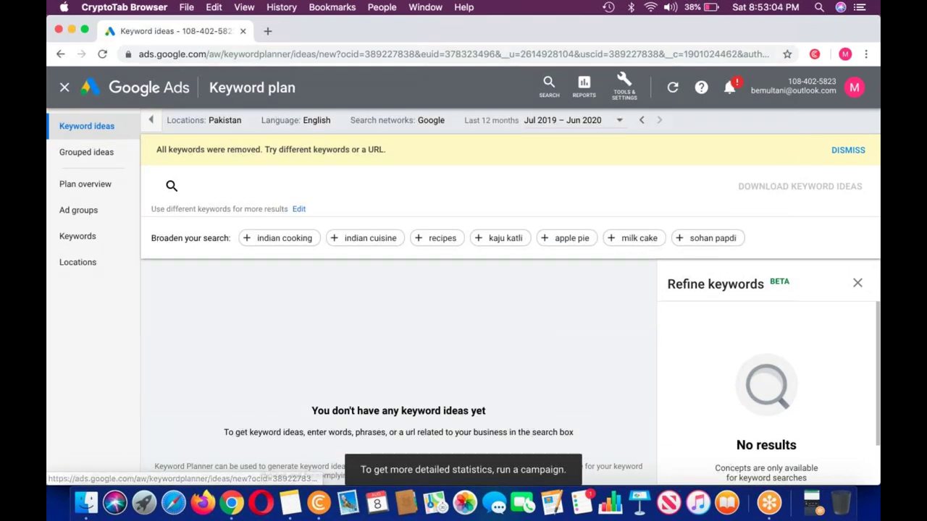
# - Close the keyword plan, reopen Discover new keywords and copy Hafizhalwa.com from the Sites list in the lecture note
pyautogui.click(65, 88)
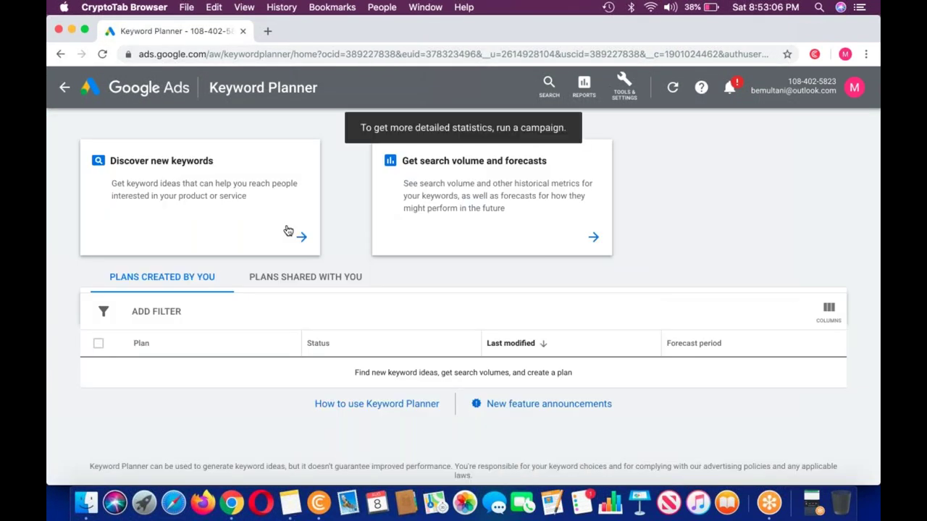
pyautogui.click(259, 210)
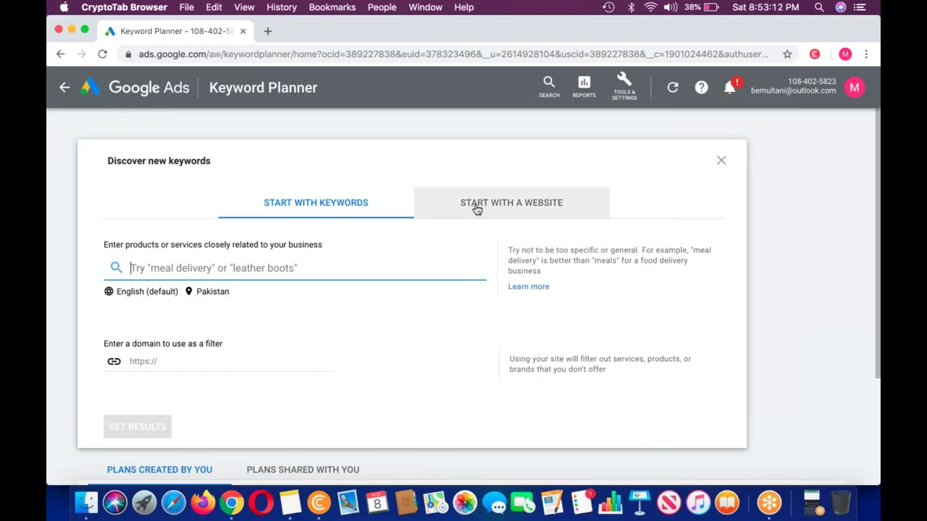
pyautogui.click(290, 503)
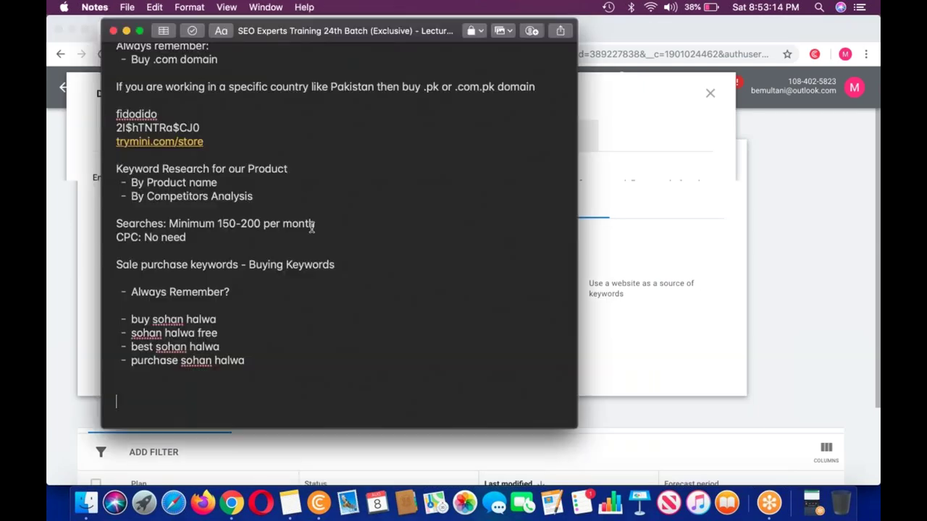
pyautogui.scroll(10, 311, 227)
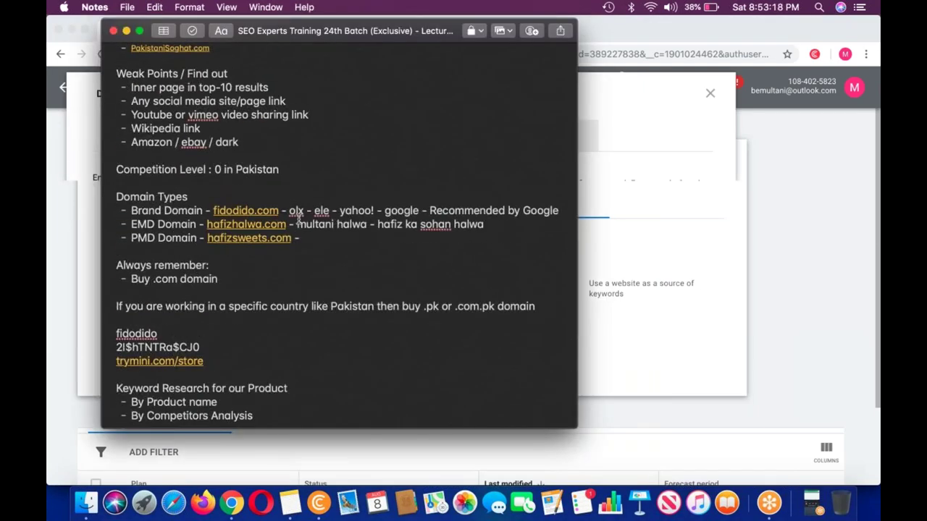
pyautogui.scroll(1, 299, 220)
pyautogui.scroll(4, 289, 202)
pyautogui.doubleClick(210, 141)
pyautogui.press('super+c')
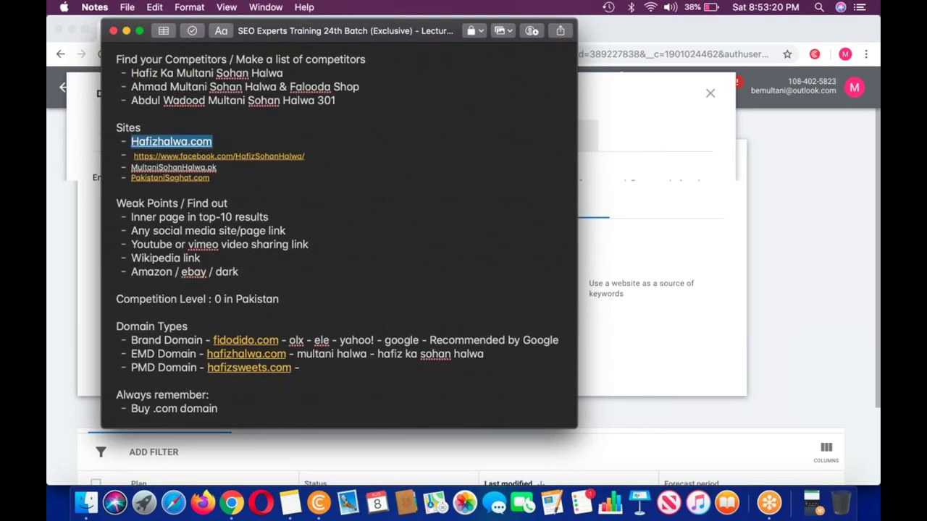
# - Request keyword ideas from the entire site Hafizhalwa.com, removing the dash and space pasted before the domain
pyautogui.click(652, 179)
pyautogui.click(290, 259)
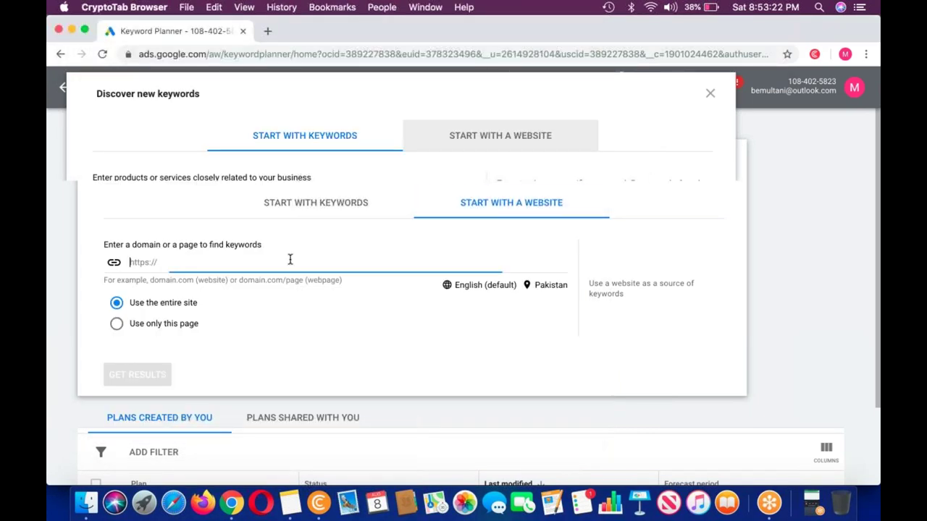
pyautogui.press('super+v')
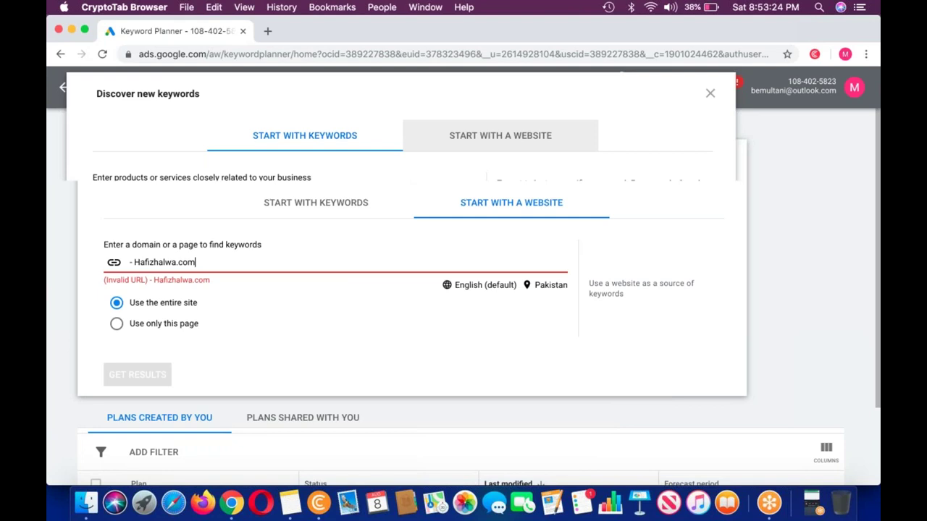
pyautogui.press('BackSpace')
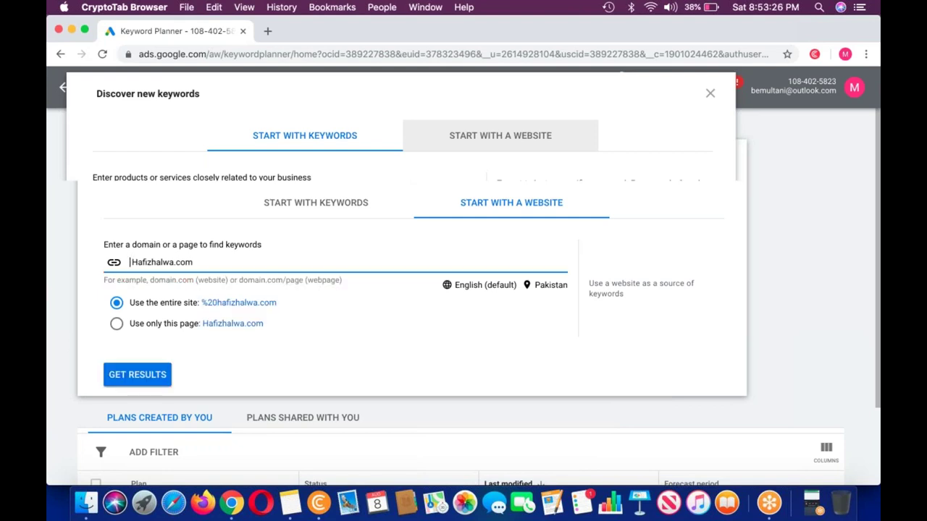
pyautogui.press('BackSpace')
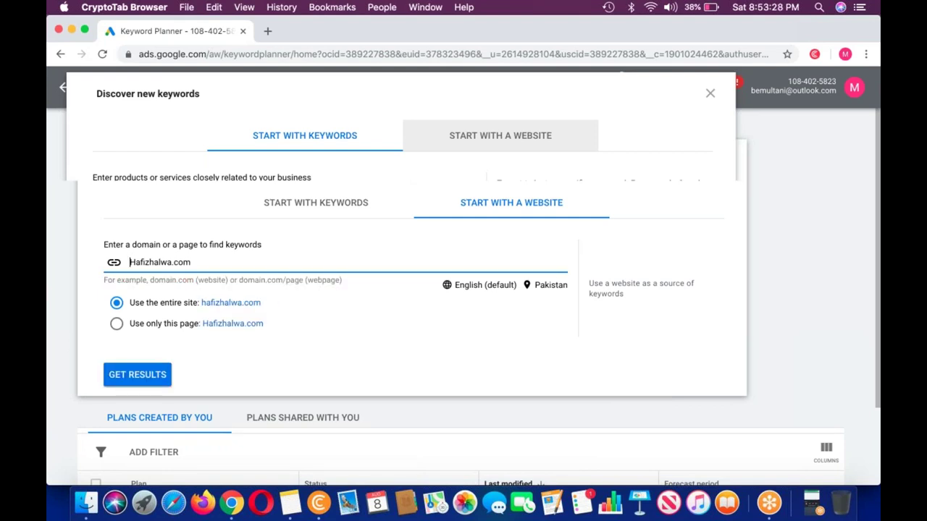
pyautogui.click(138, 375)
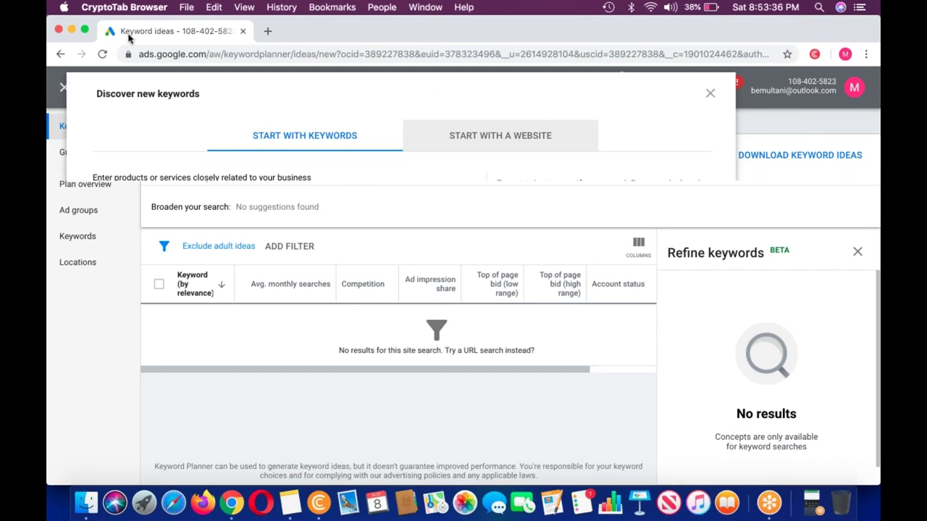
# - Close the CryptoTab window, return to SEMrush in Chrome and try a search for "sohan halwa"
pyautogui.click(59, 32)
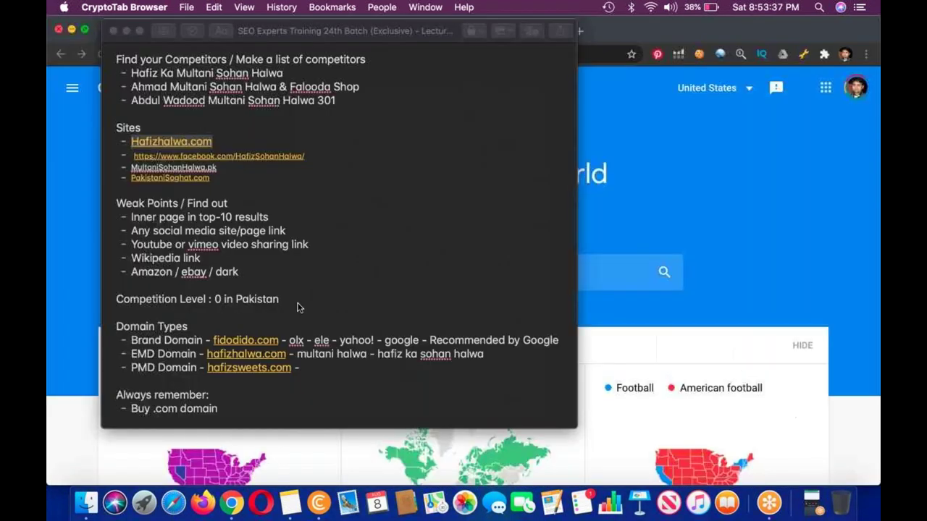
pyautogui.click(341, 33)
pyautogui.click(341, 32)
pyautogui.click(464, 109)
pyautogui.write('soha')
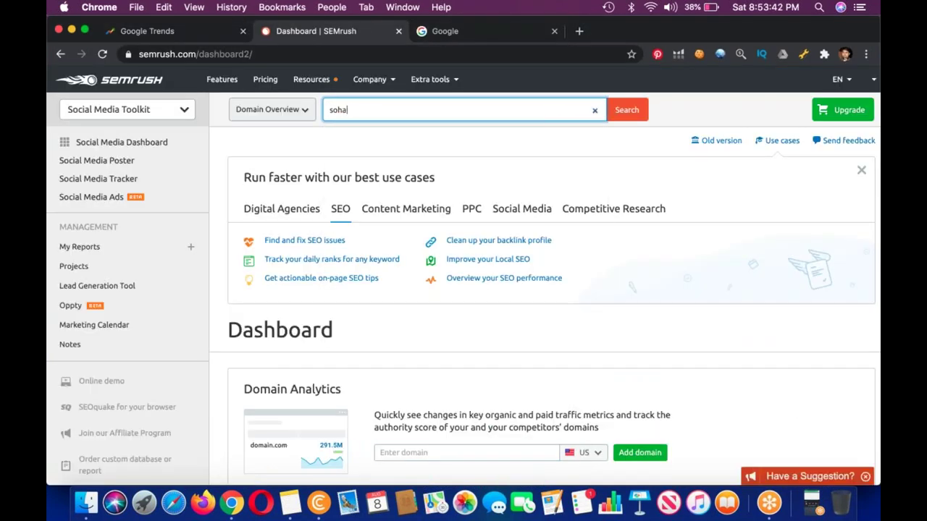
pyautogui.write('n halwa')
pyautogui.press('Return')
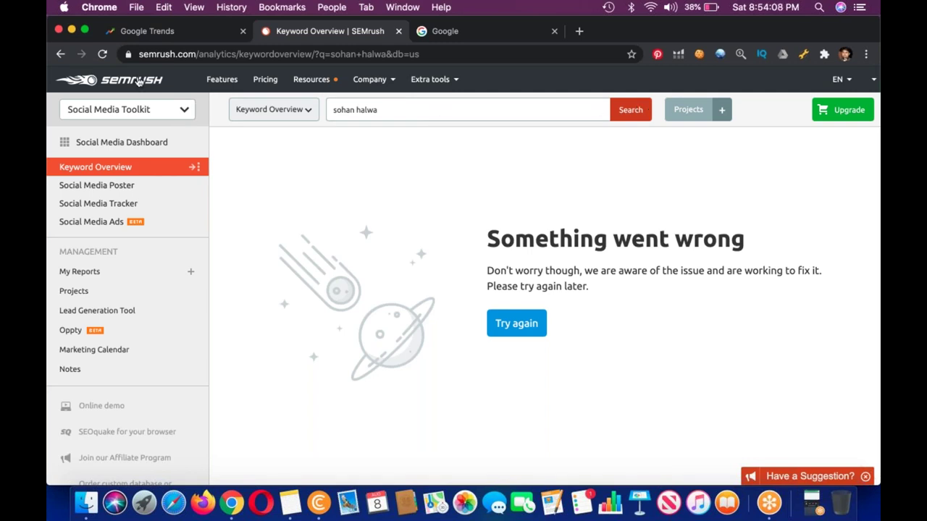
pyautogui.press('Return')
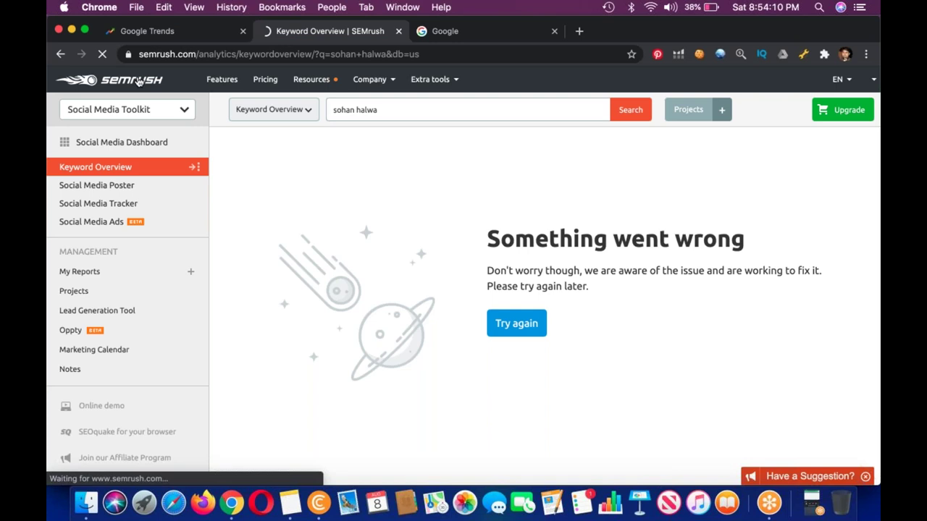
# - Return to the SEMrush dashboard and run a Domain Overview search for Hafizhalwa.com without the leading dash
pyautogui.click(138, 81)
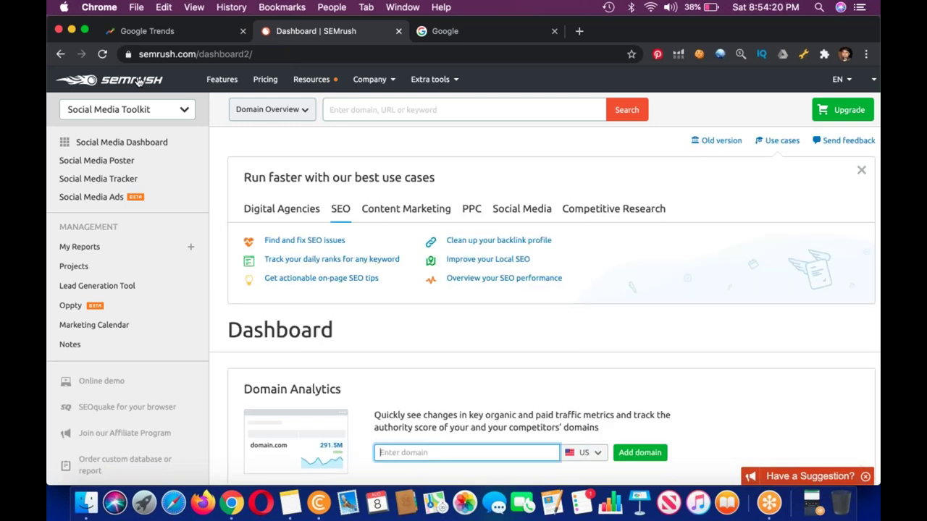
pyautogui.click(433, 110)
pyautogui.write('- Hafizhalwa.com')
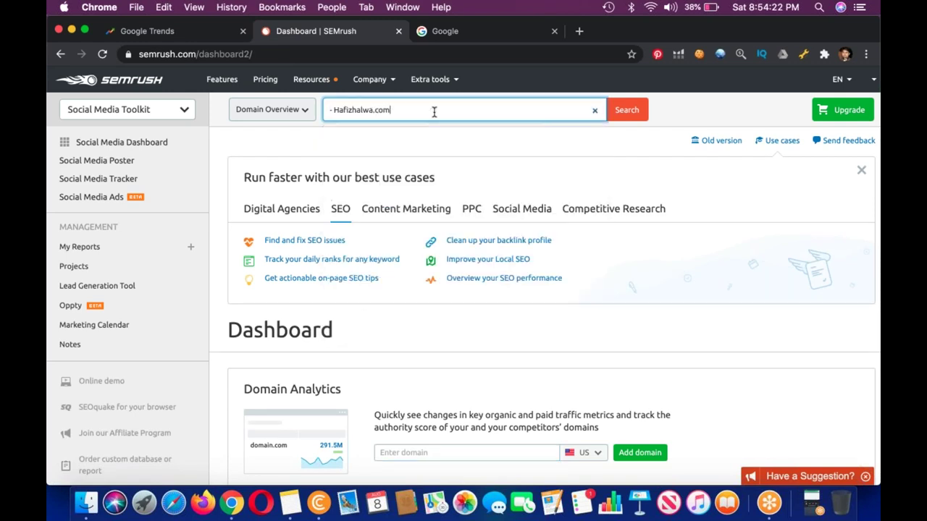
pyautogui.click(335, 110)
pyautogui.press('BackSpace')
pyautogui.press('BackSpace')
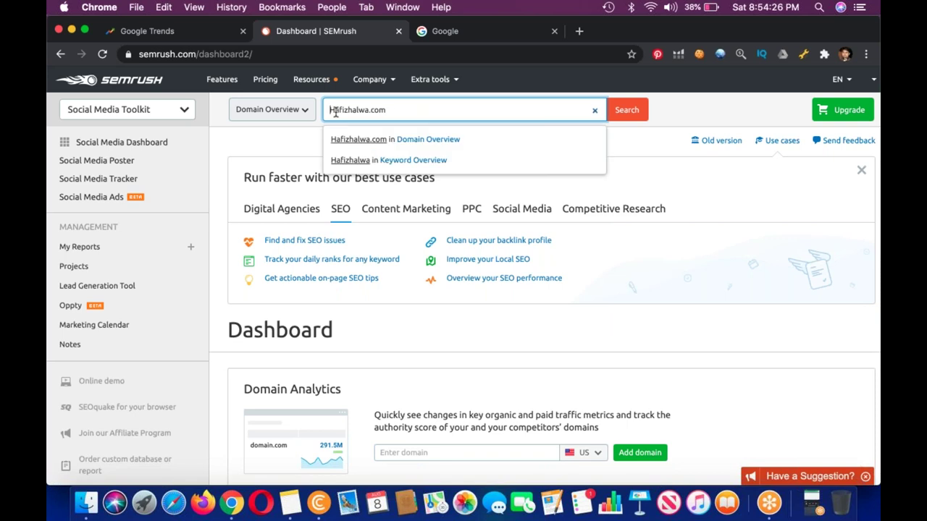
pyautogui.press('Return')
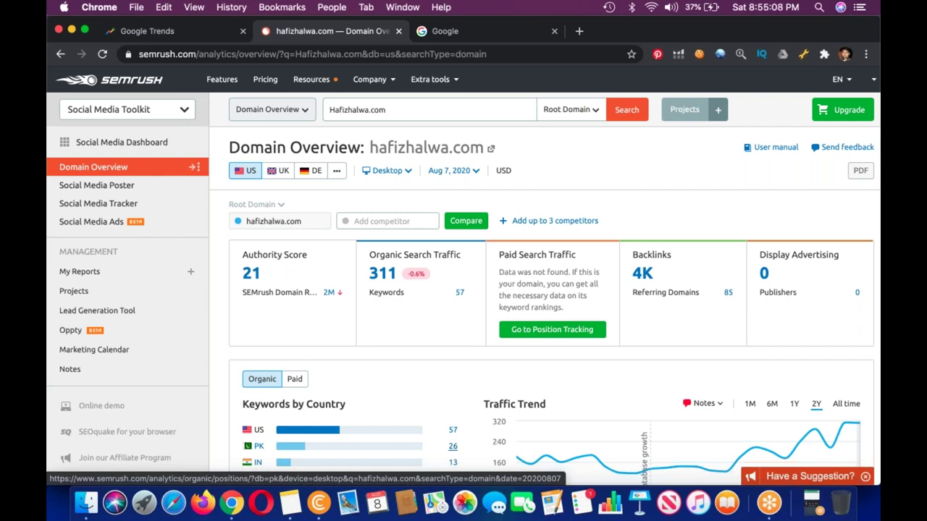
# - Open the Pakistan organic research report for hafizhalwa.com and examine its Organic Search Positions keyword list
pyautogui.click(452, 446)
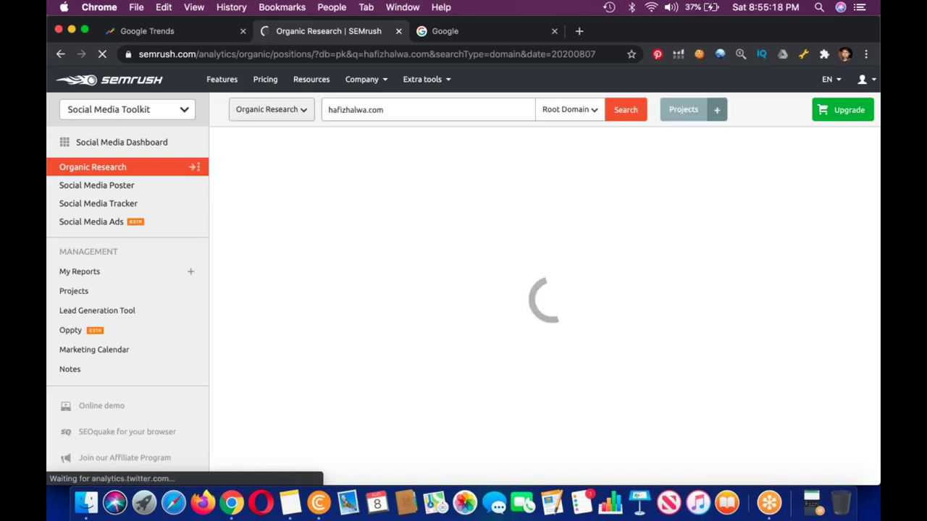
pyautogui.click(488, 35)
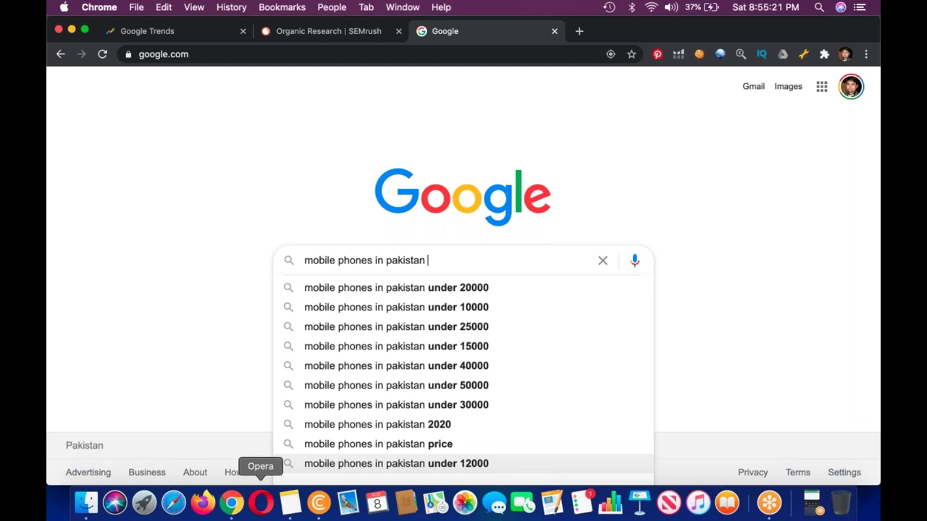
pyautogui.click(289, 502)
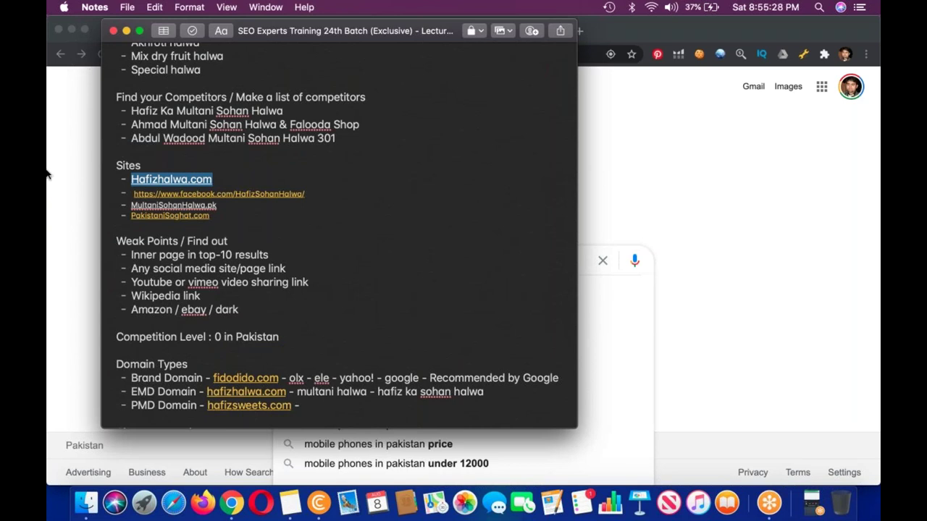
pyautogui.click(50, 217)
pyautogui.click(355, 35)
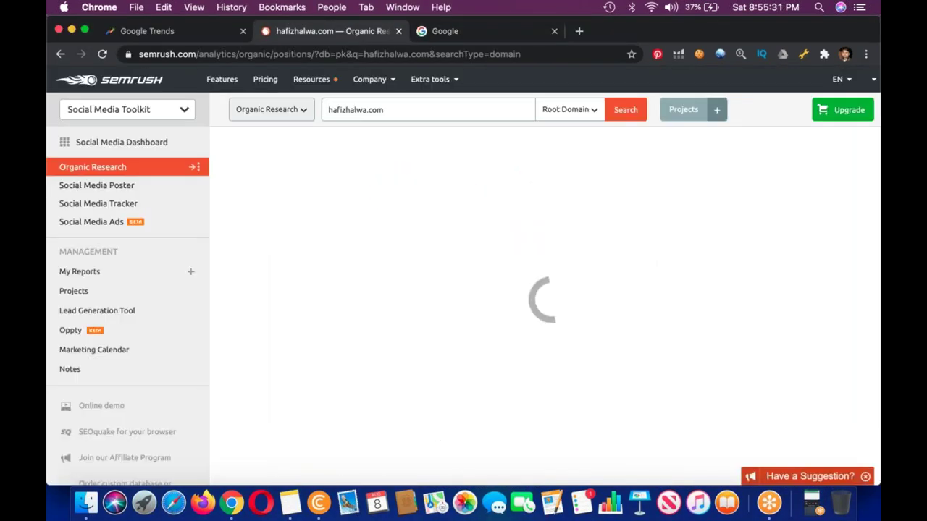
pyautogui.scroll(-5, 543, 289)
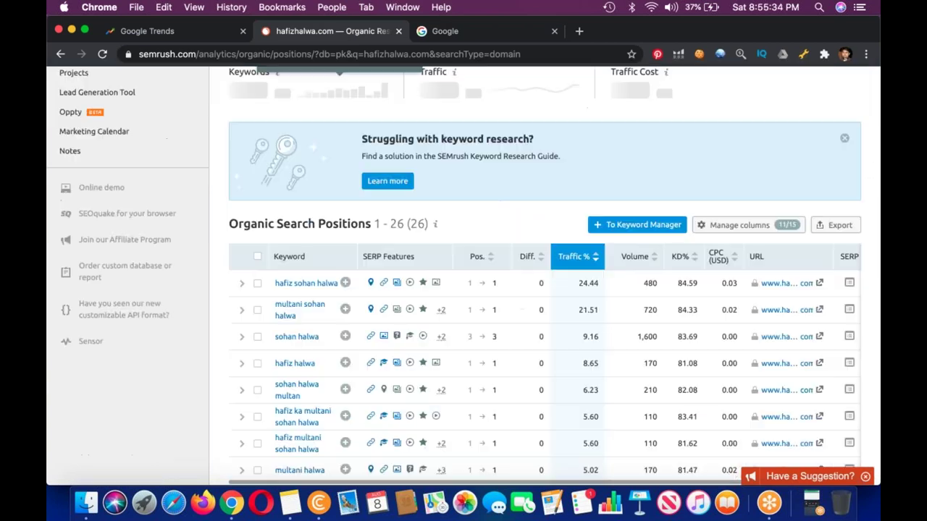
# - Examine the traffic, volume and keyword difficulty columns of hafizhalwa.com's organic keywords in Pakistan
pyautogui.scroll(-1, 543, 293)
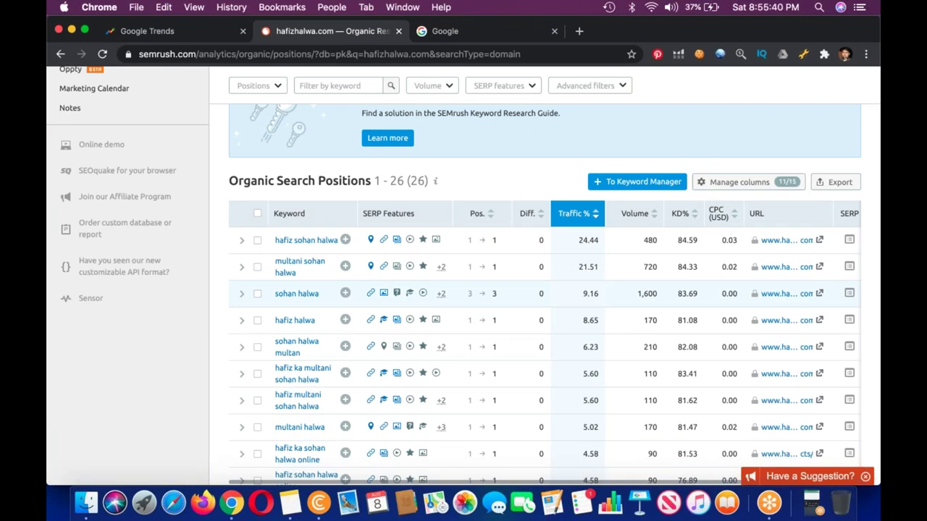
pyautogui.scroll(5, 463, 275)
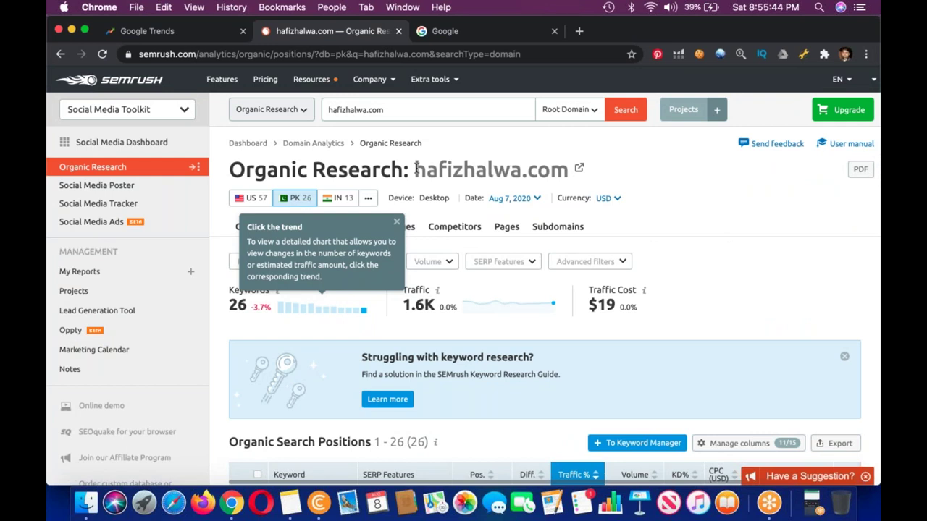
pyautogui.doubleClick(562, 171)
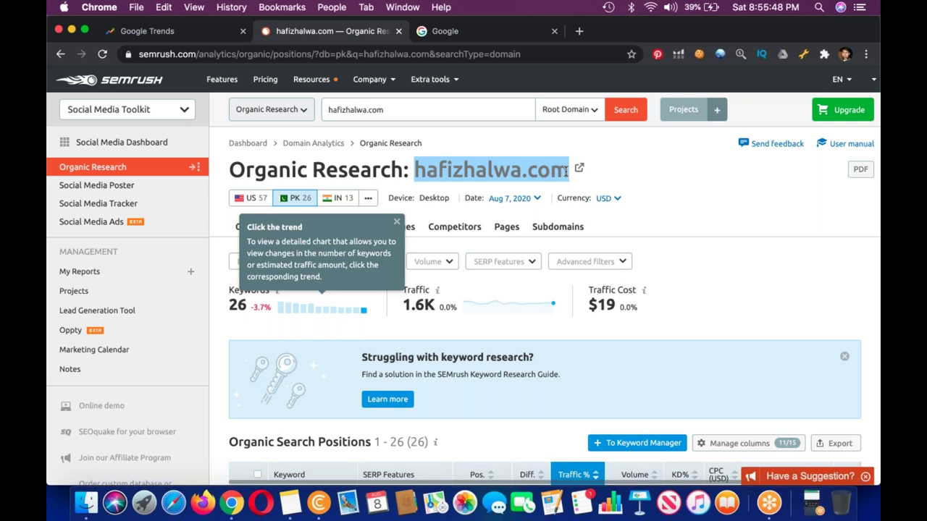
pyautogui.scroll(-5, 534, 444)
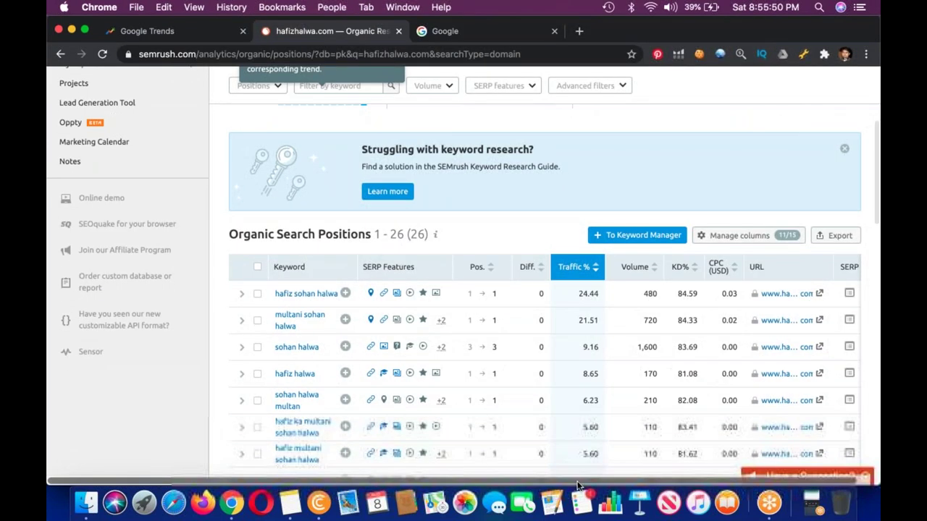
pyautogui.hscroll(3, 696, 478)
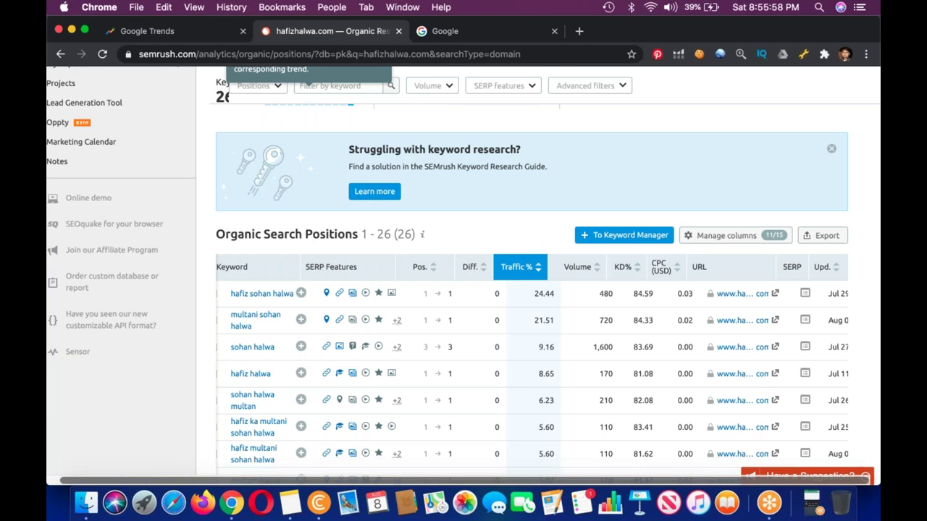
pyautogui.scroll(-3, 531, 355)
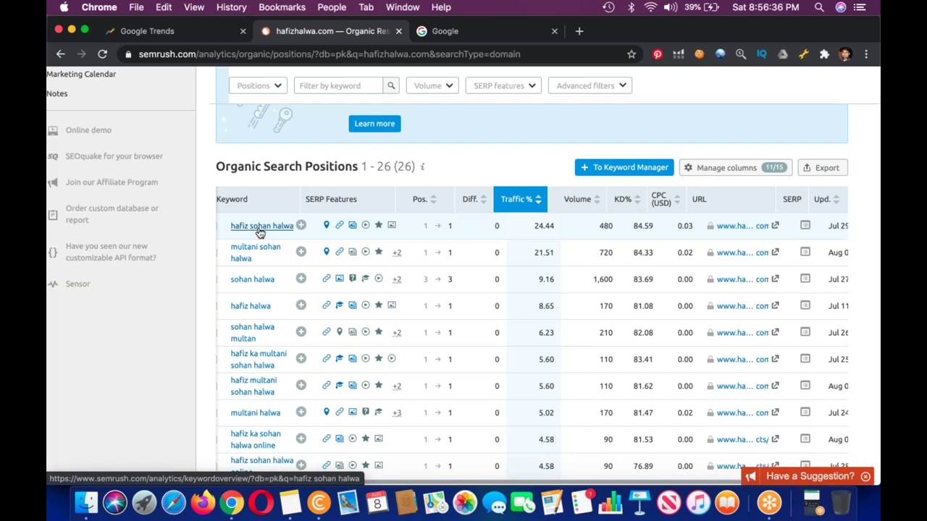
# - Switch to the lecture note in Notes, review the By Product name and By Competitors Analysis research methods, and return to Chrome
pyautogui.click(289, 502)
pyautogui.scroll(-10, 221, 274)
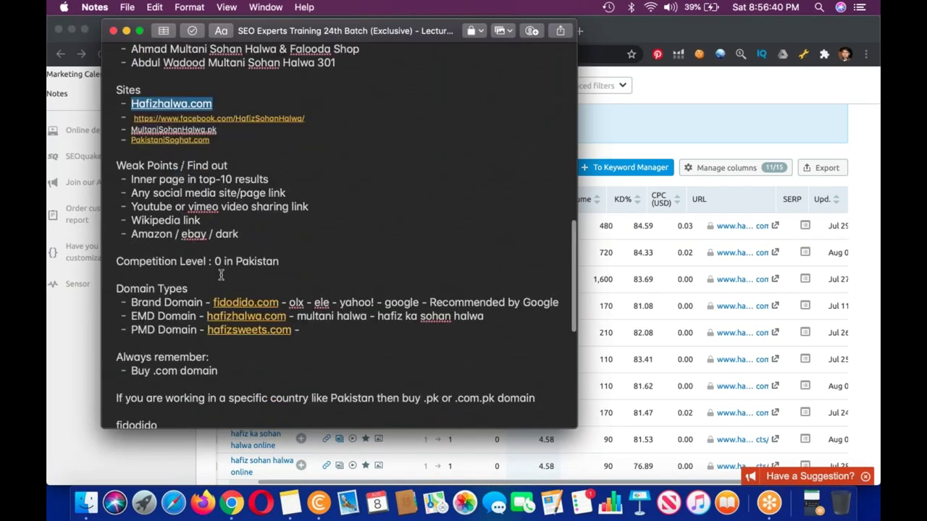
pyautogui.moveTo(217, 215); pyautogui.dragTo(131, 215)
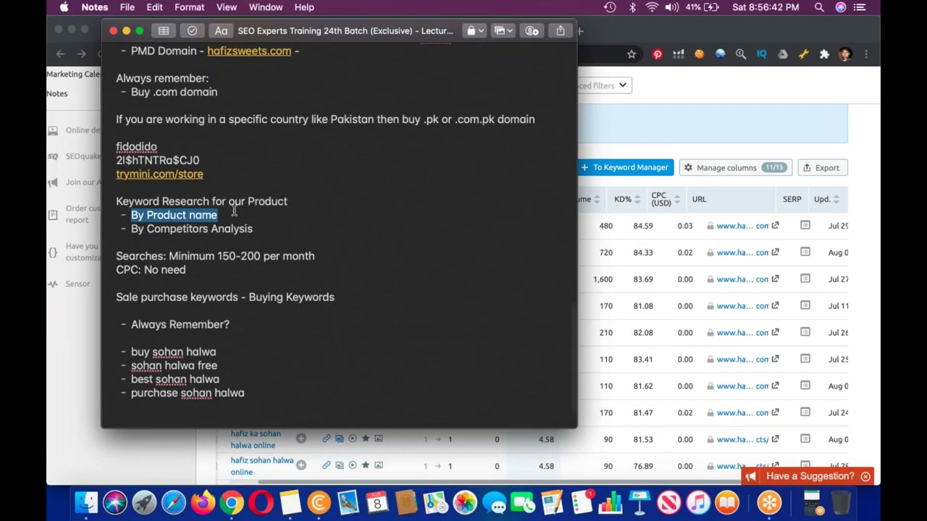
pyautogui.moveTo(253, 229); pyautogui.dragTo(145, 229)
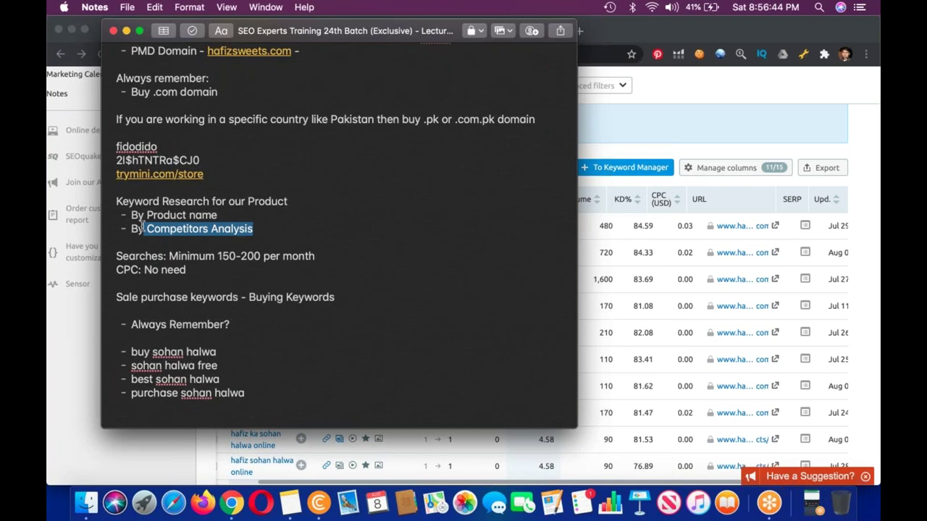
pyautogui.click(697, 120)
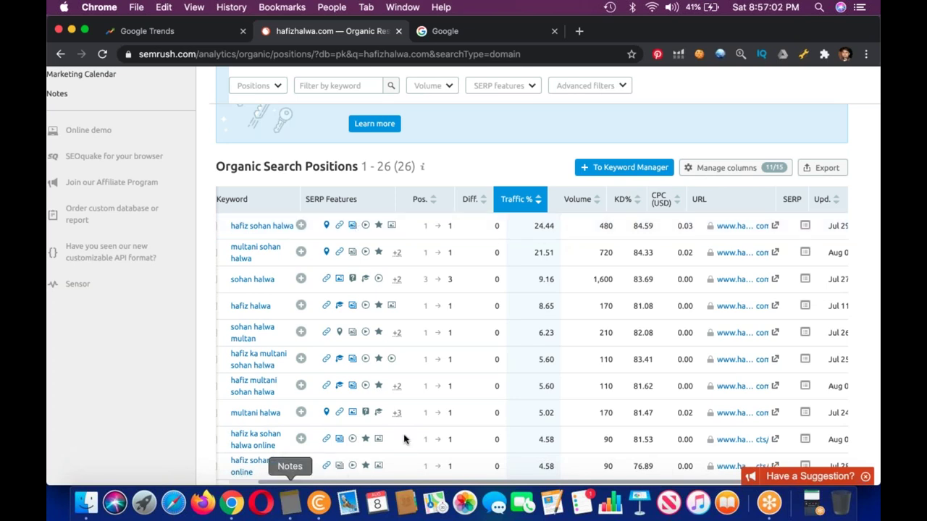
# - Add a separate line reading "Sohan Halwa" below the buying keywords list in the lecture note
pyautogui.click(290, 501)
pyautogui.scroll(-3, 300, 449)
pyautogui.click(305, 402)
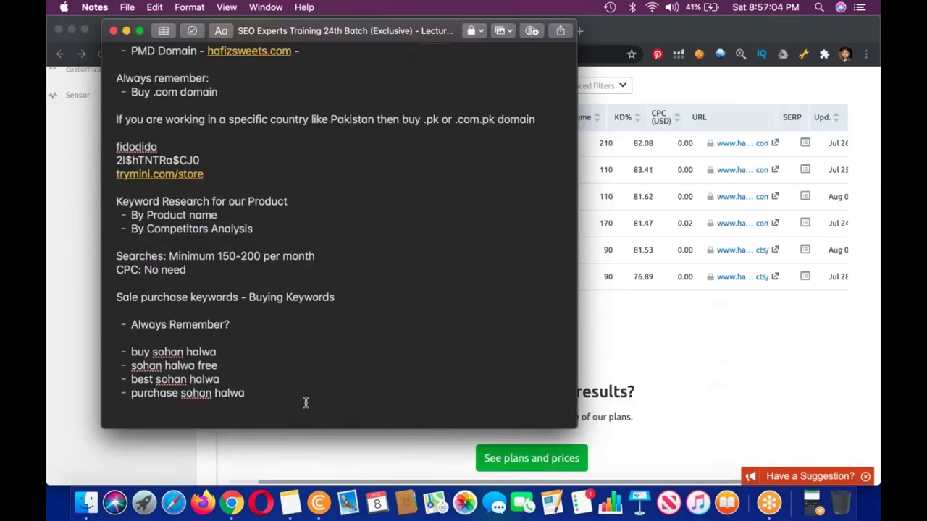
pyautogui.press('Return')
pyautogui.write('Sohan Halwa')
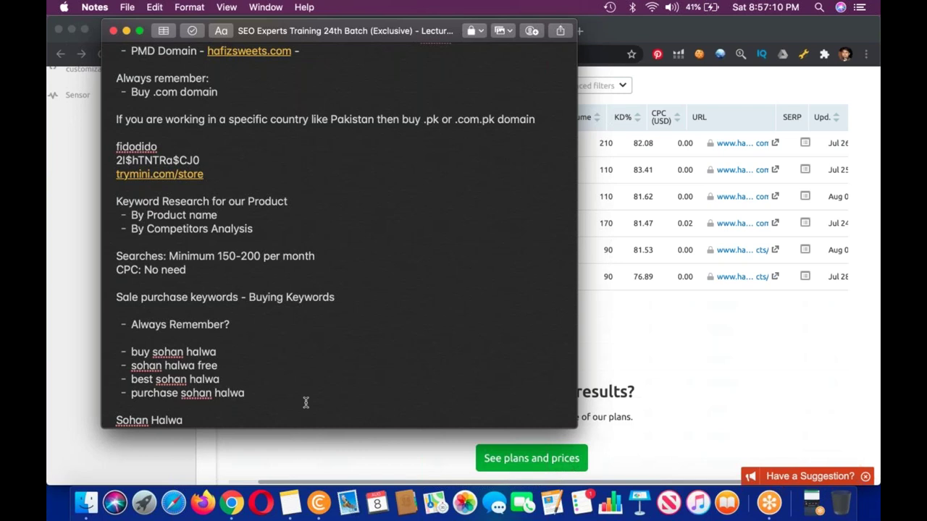
# - Check the SEMrush keyword list in Chrome and add "hafiz sohan halwa" and "multani sohan halwa" as separate lines at the note's end
pyautogui.click(769, 416)
pyautogui.scroll(5, 769, 415)
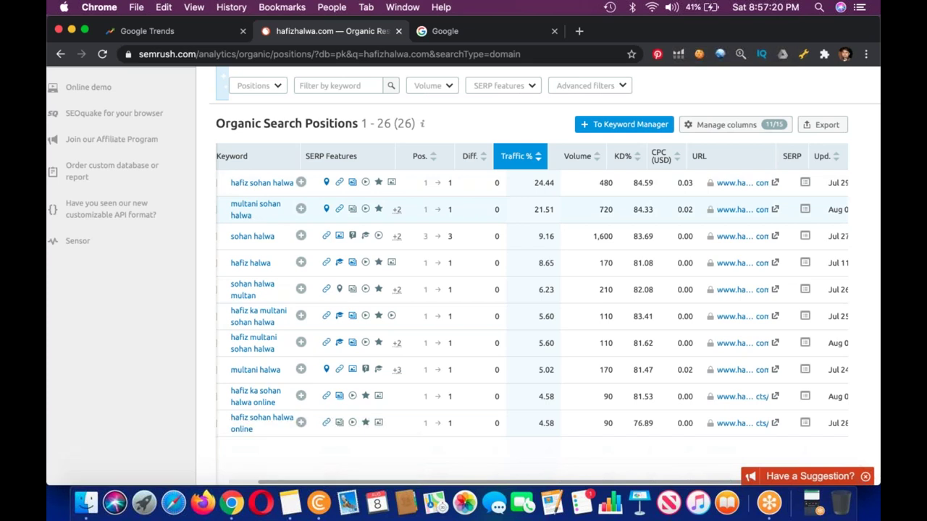
pyautogui.press('super+Tab')
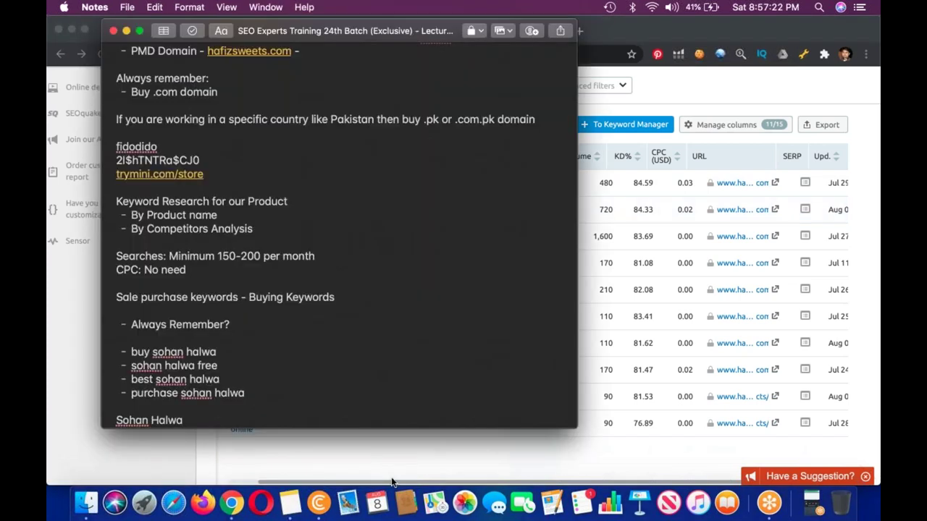
pyautogui.press('Return')
pyautogui.press('Return')
pyautogui.write('hafiz ')
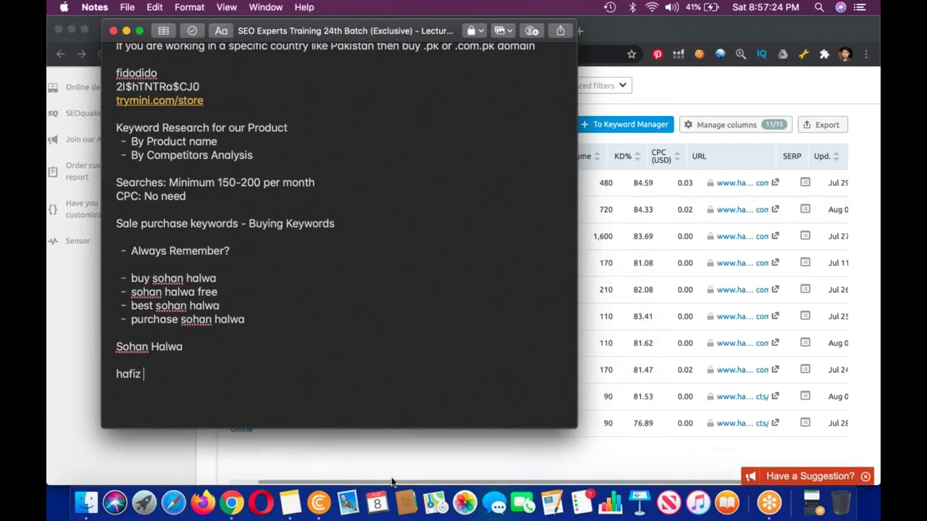
pyautogui.write('sohan halwa')
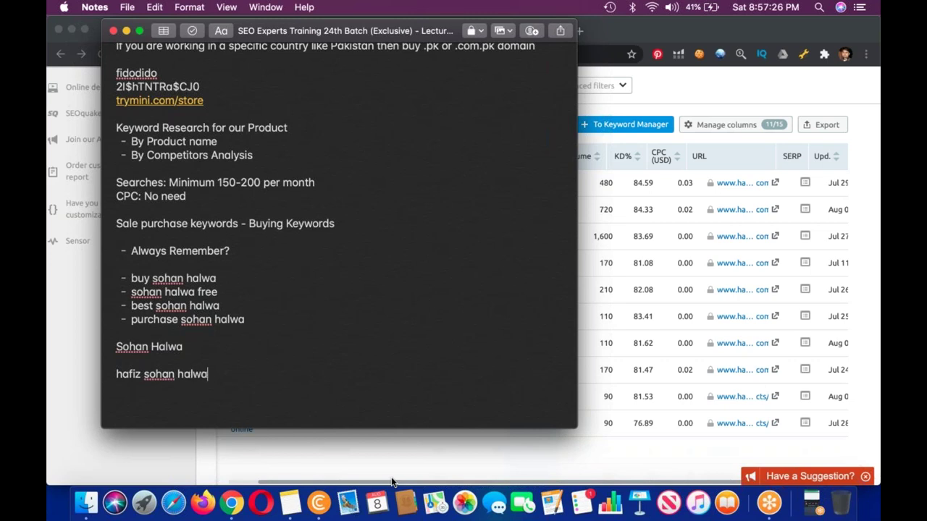
pyautogui.press('Return')
pyautogui.write('multani sohan halwa')
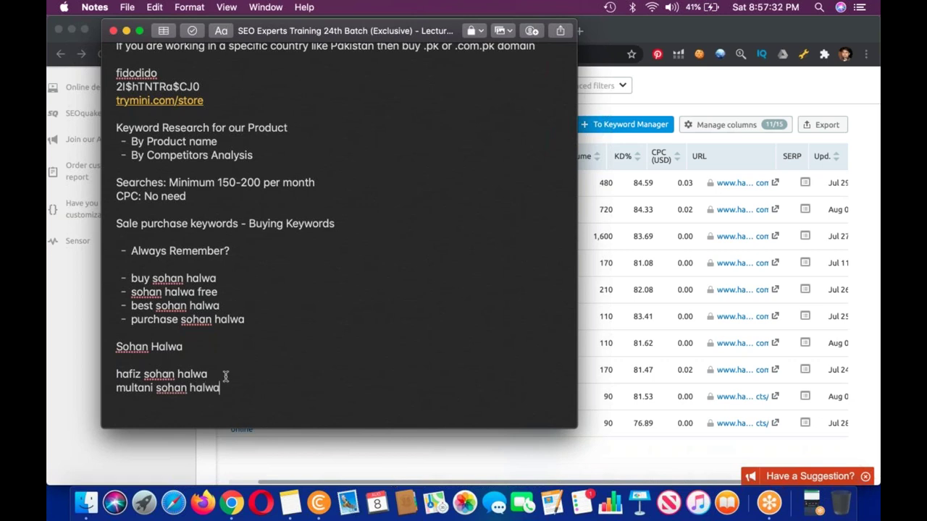
# - Extend the "Sohan Halwa" line in the note to read "Hafiz Multani Sohan Halwa"
pyautogui.moveTo(209, 375); pyautogui.dragTo(144, 375)
pyautogui.click(143, 374)
pyautogui.click(192, 344)
pyautogui.click(114, 346)
pyautogui.write('Hafiz')
pyautogui.write('Multani')
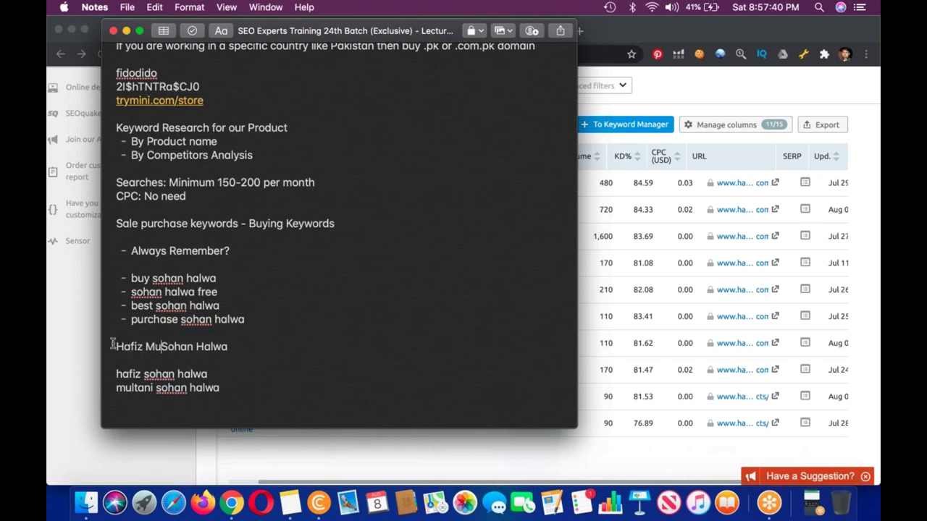
pyautogui.click(329, 341)
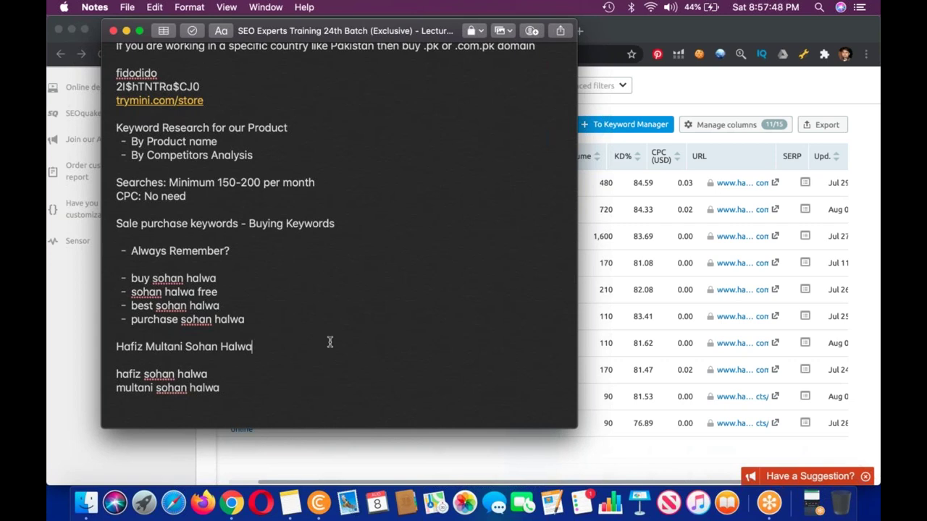
# - Compare the combined phrase "Hafiz Multani Sohan Halwa" in the note with the keywords listed in SEMrush
pyautogui.moveTo(186, 347); pyautogui.dragTo(236, 347)
pyautogui.click(235, 347)
pyautogui.tripleClick(134, 346)
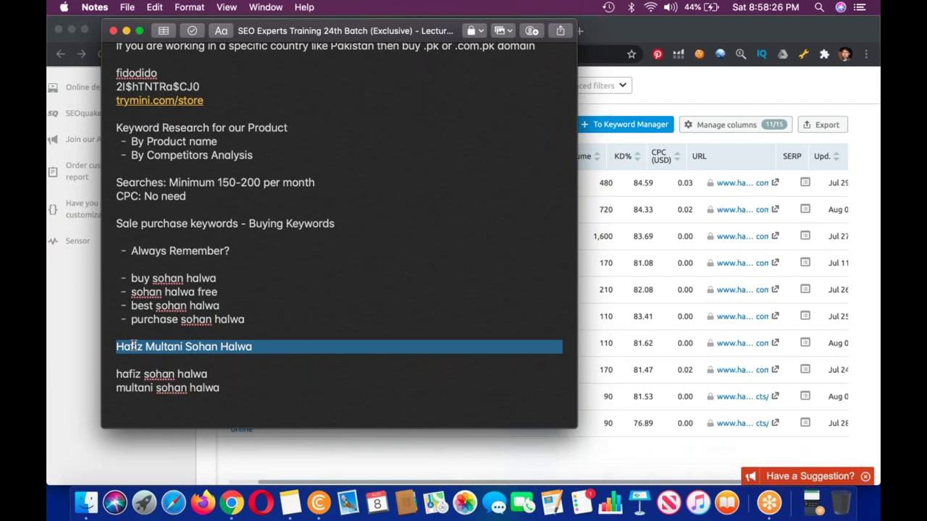
pyautogui.click(648, 303)
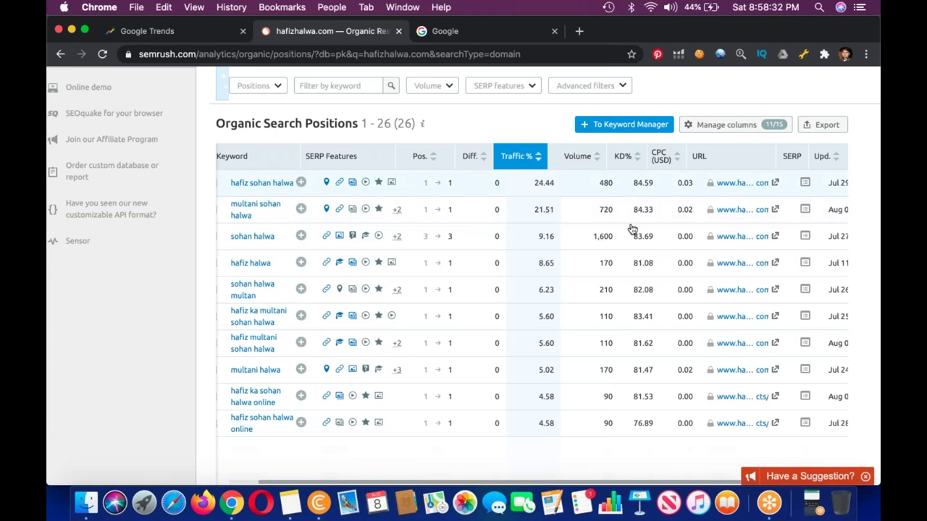
pyautogui.click(288, 504)
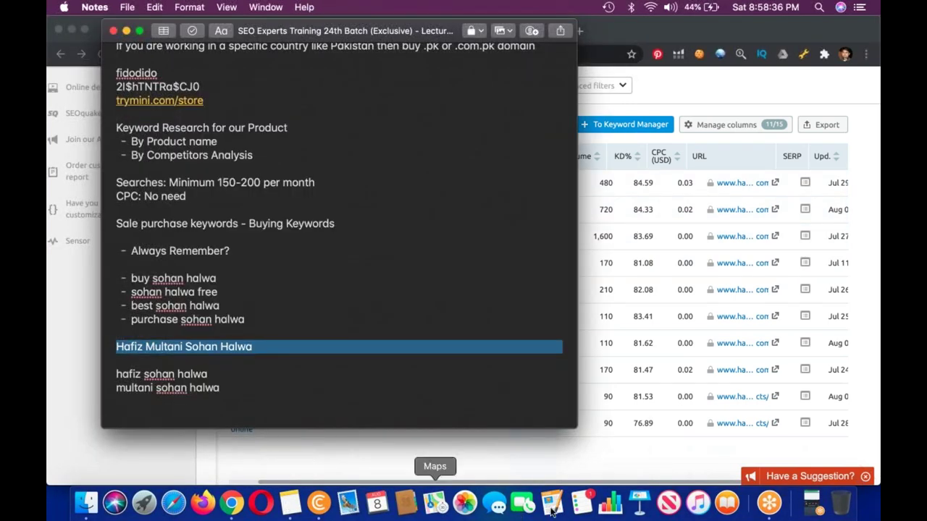
pyautogui.click(555, 463)
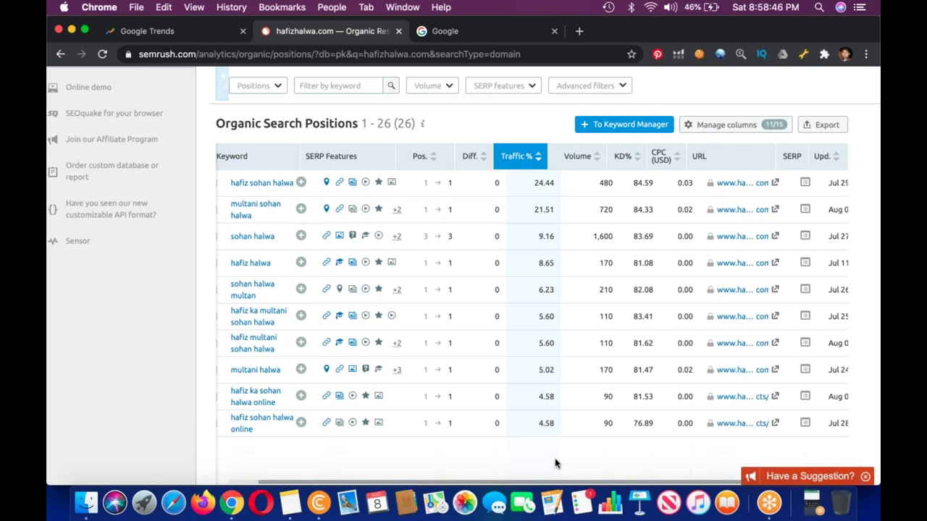
pyautogui.click(290, 502)
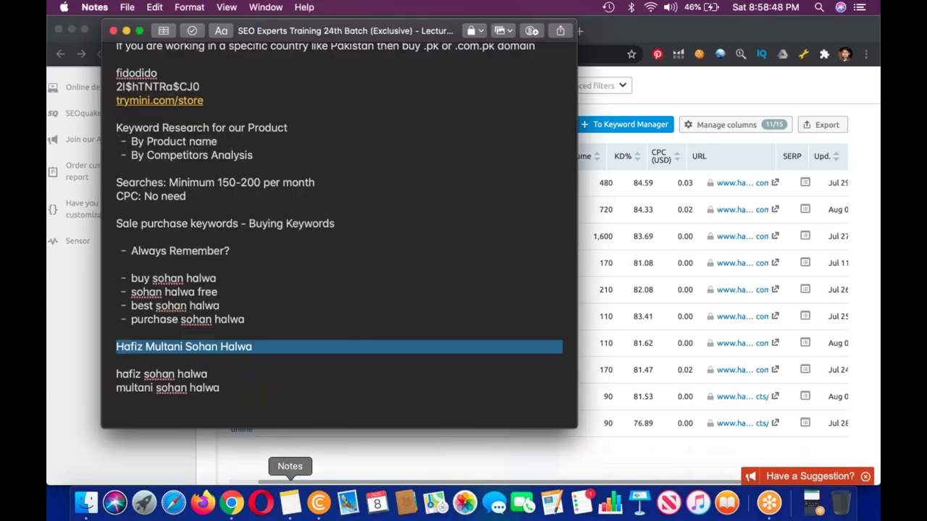
pyautogui.click(201, 355)
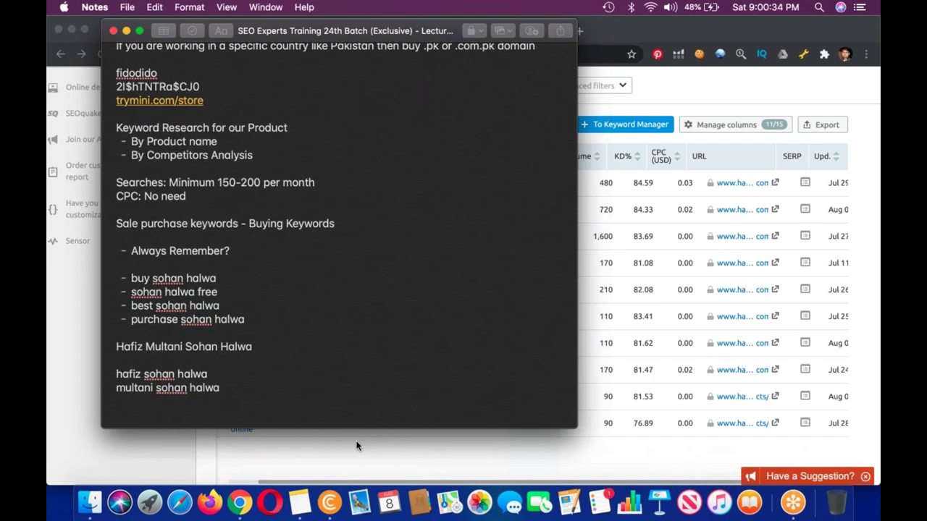
# - Return to SEMrush in Chrome, dismiss the trend tip and open the Organic Research overview for hafizhalwa.com
pyautogui.click(393, 436)
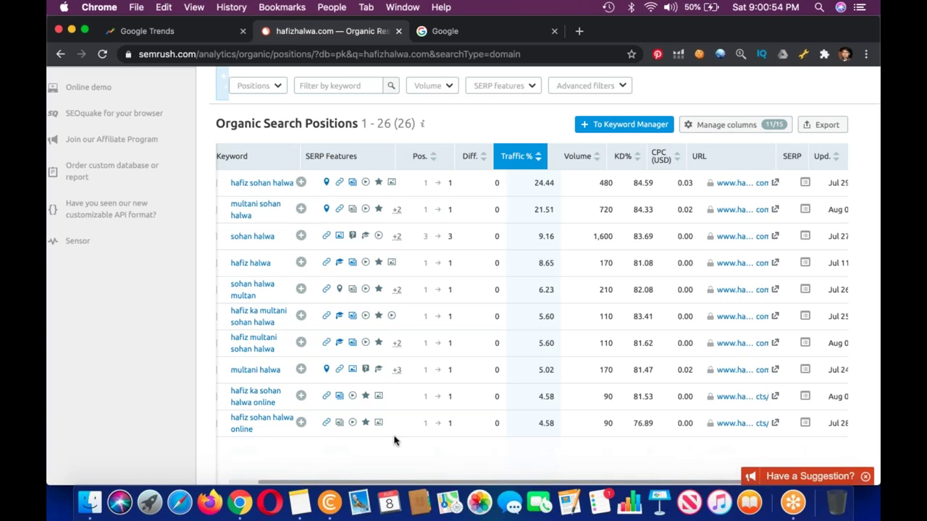
pyautogui.scroll(10, 478, 383)
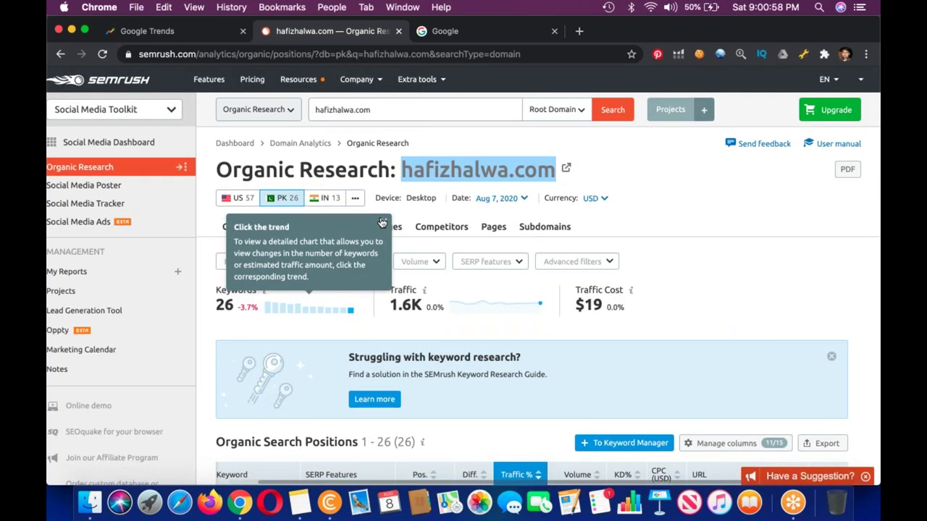
pyautogui.click(382, 222)
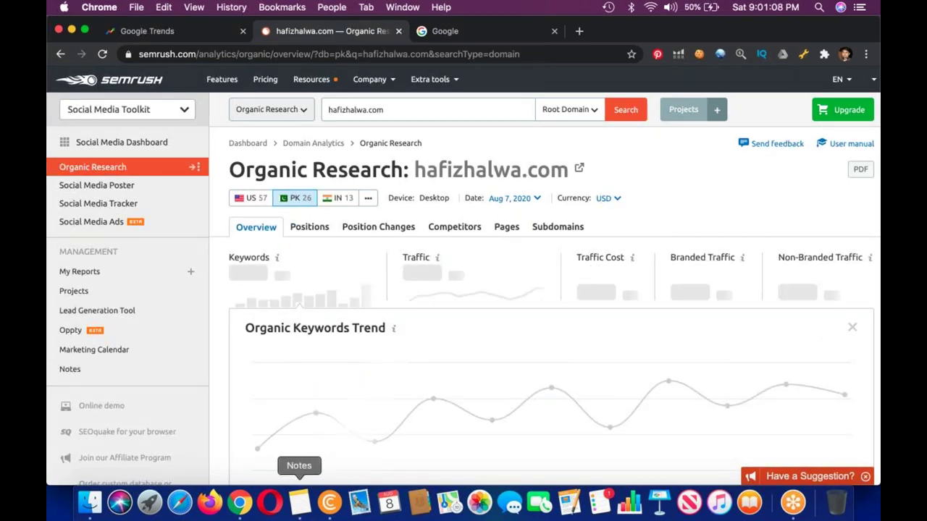
# - Review the Weak Points and Domain Types sections of the lecture note, then hide Notes
pyautogui.click(299, 502)
pyautogui.scroll(5, 362, 344)
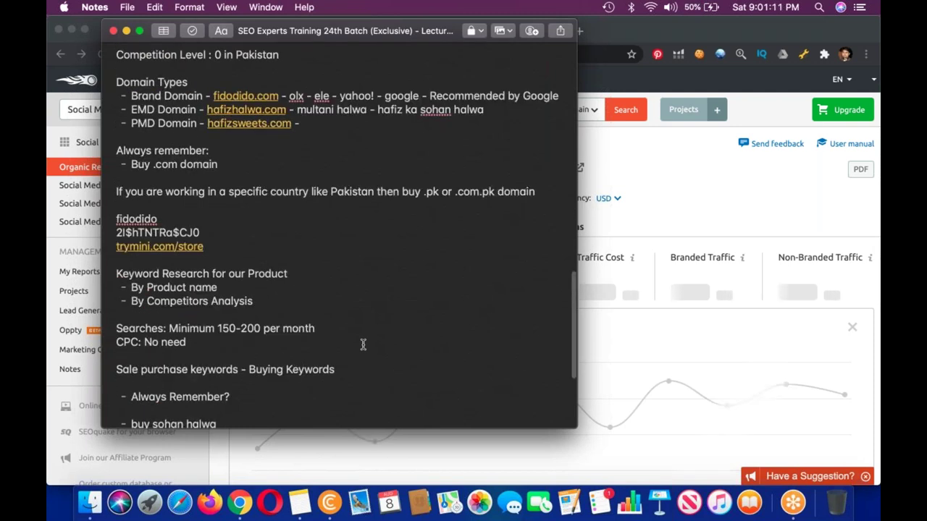
pyautogui.scroll(1, 362, 345)
pyautogui.scroll(4, 363, 345)
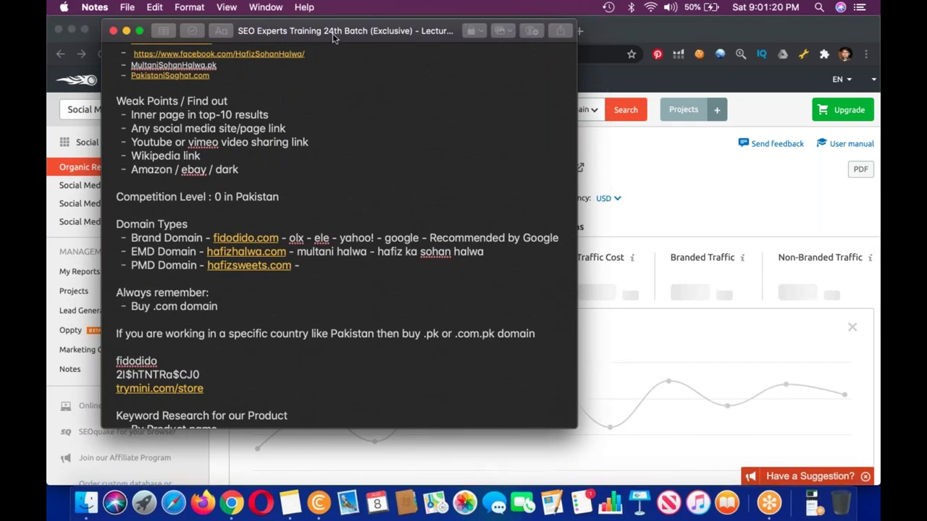
pyautogui.press('super+h')
# - Search Google for "hafiz sohan halwa" in the existing Google tab and show the image results
pyautogui.click(579, 32)
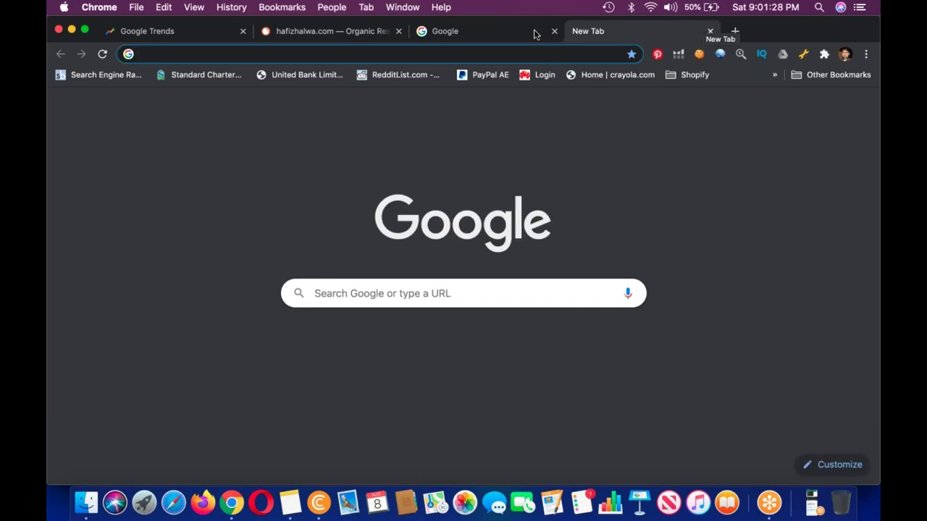
pyautogui.press('super+w')
pyautogui.doubleClick(353, 261)
pyautogui.tripleClick(354, 261)
pyautogui.write('sohan')
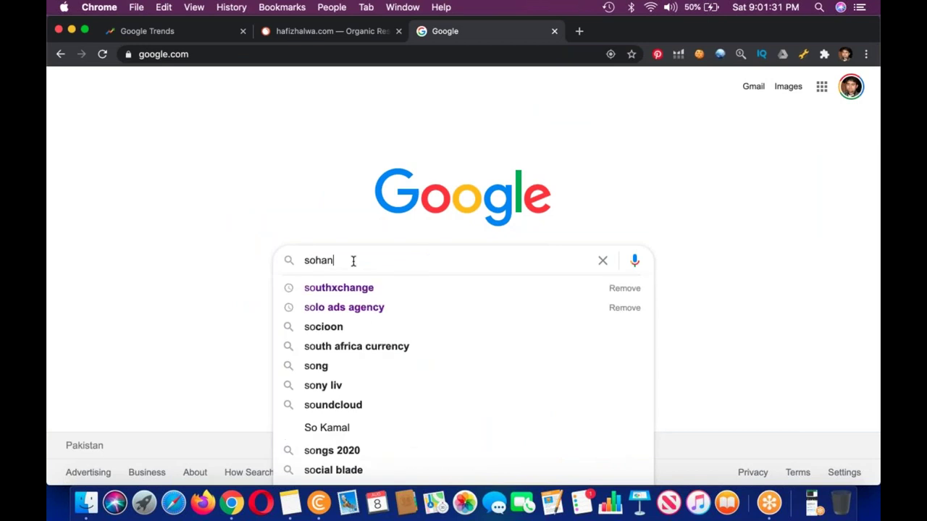
pyautogui.press('super+a')
pyautogui.write('hafi')
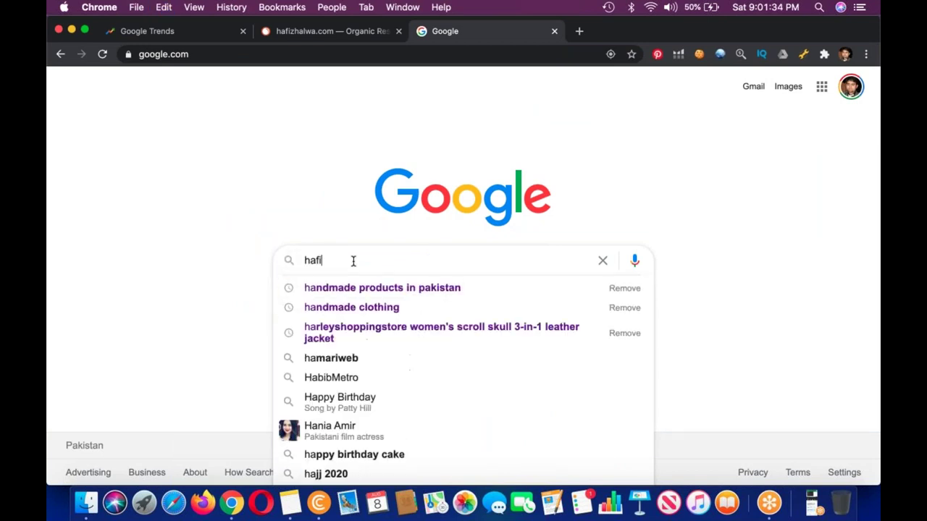
pyautogui.write('z sohan hal')
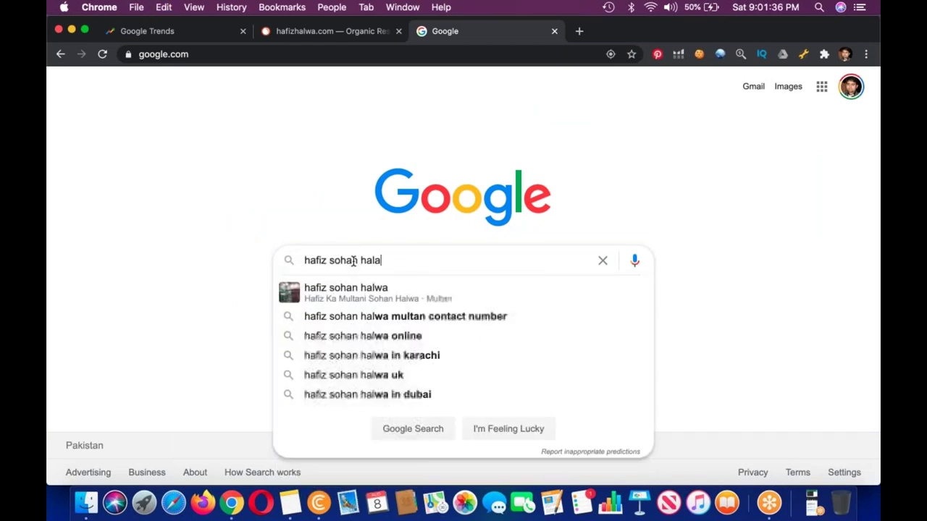
pyautogui.write('w')
pyautogui.write('a')
pyautogui.press('Return')
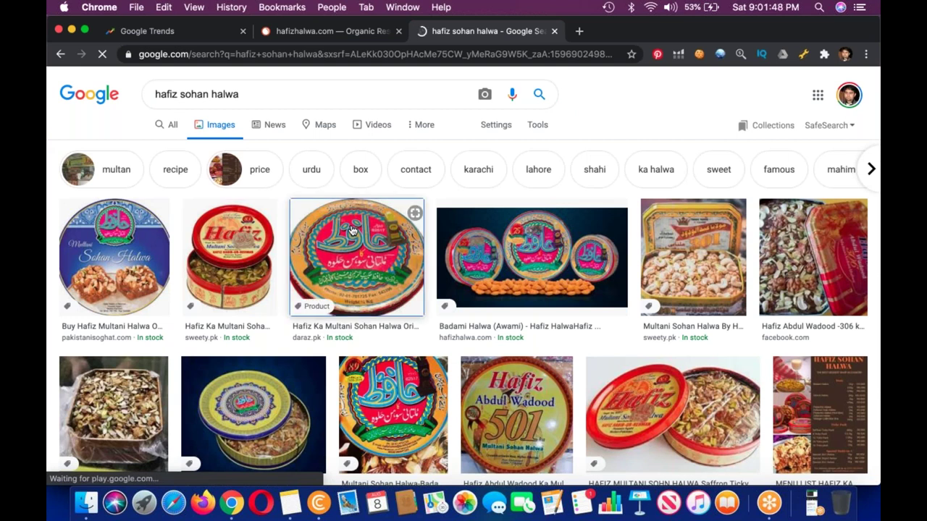
# - Preview the Daraz.pk and hafizhalwa.com tin images in the results, and reopen the Daraz.pk image
pyautogui.click(352, 230)
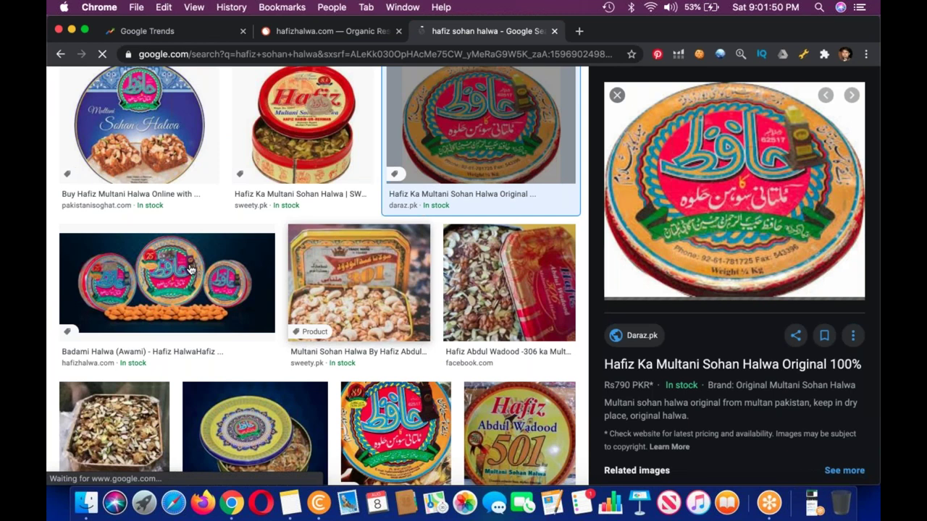
pyautogui.click(191, 269)
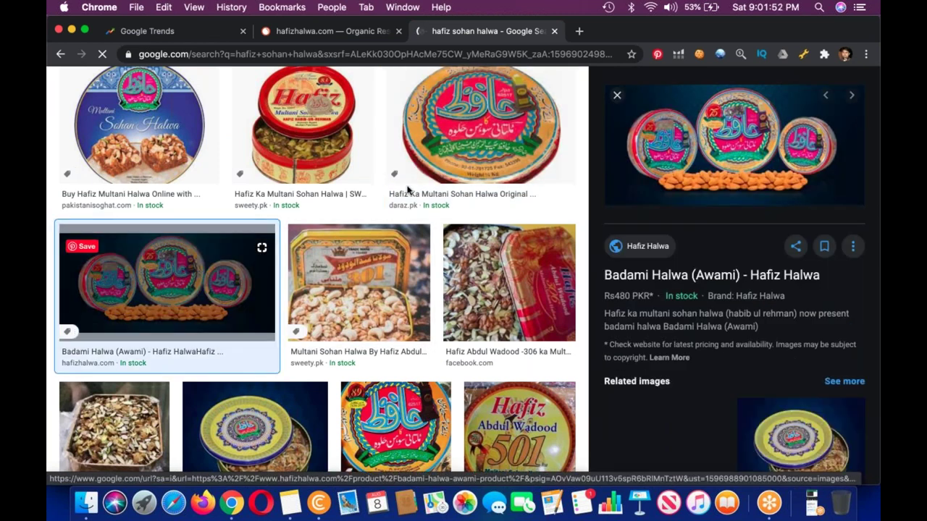
pyautogui.rightClick(443, 136)
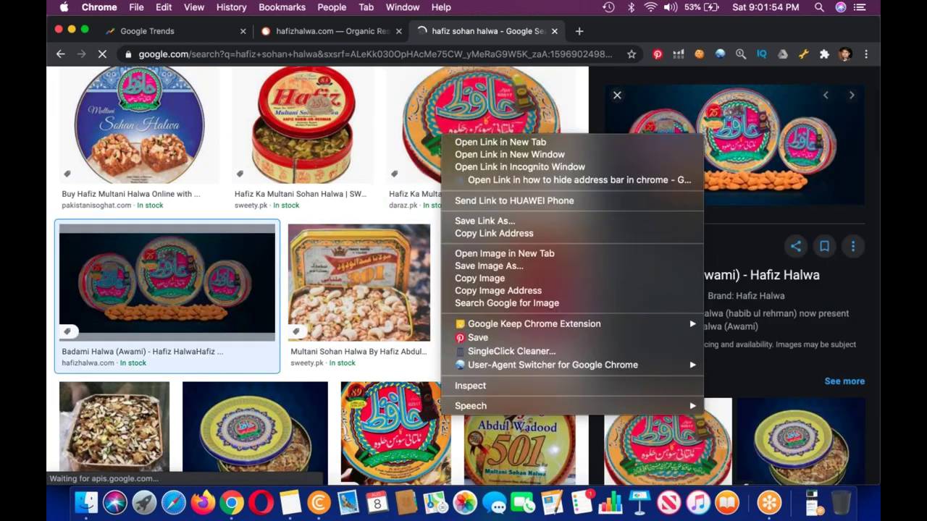
pyautogui.press('Escape')
pyautogui.click(478, 130)
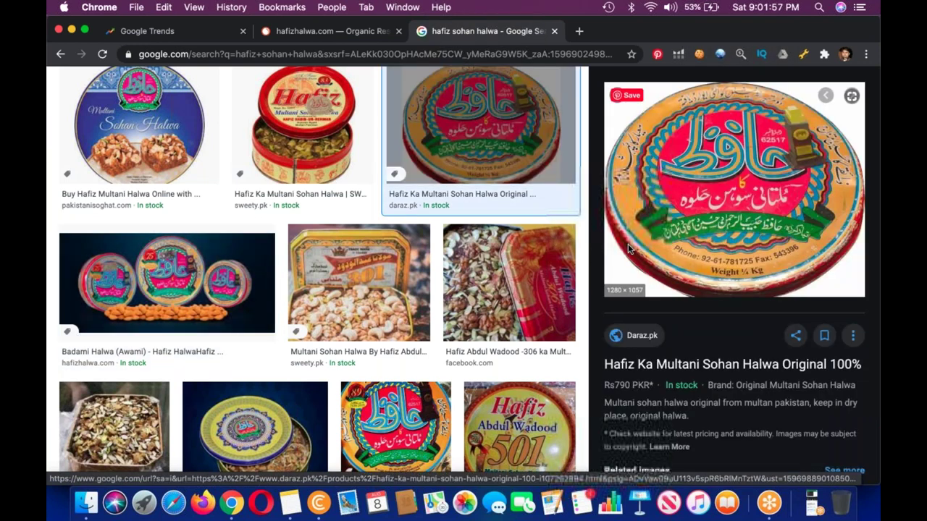
# - Save the Daraz.pk image to the Desktop as a JPEG named "Hafiz Multani Sohan Halwa", copying the name from the note
pyautogui.rightClick(449, 155)
pyautogui.click(601, 285)
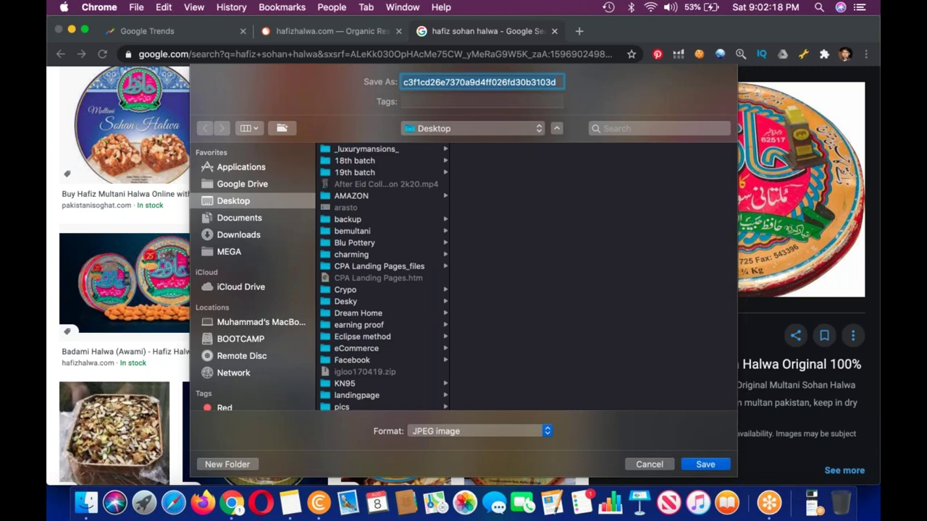
pyautogui.write('i')
pyautogui.press('BackSpace')
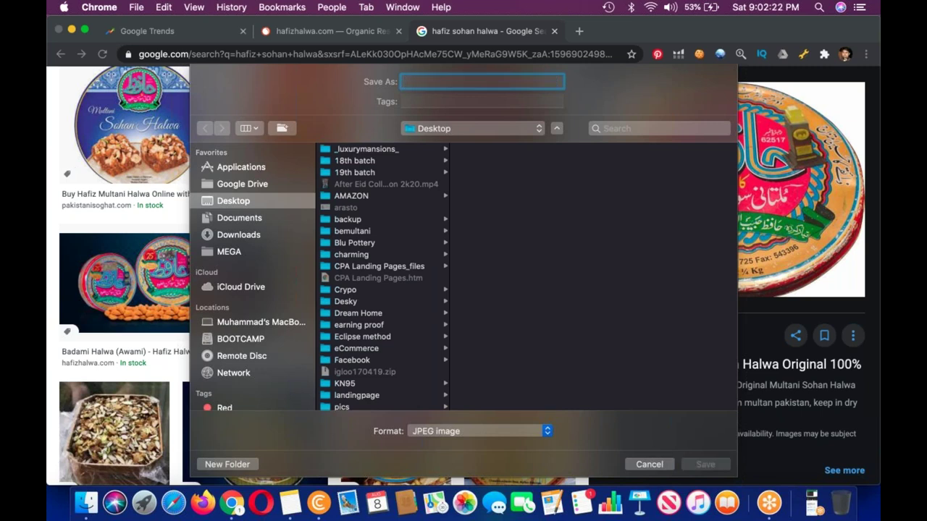
pyautogui.click(290, 502)
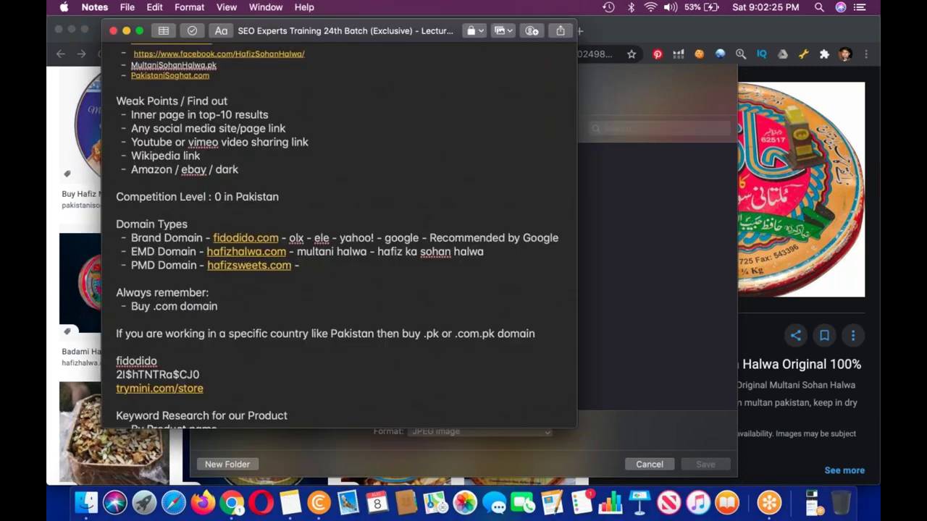
pyautogui.scroll(-10, 244, 296)
pyautogui.moveTo(261, 319); pyautogui.dragTo(116, 319)
pyautogui.press('super+c')
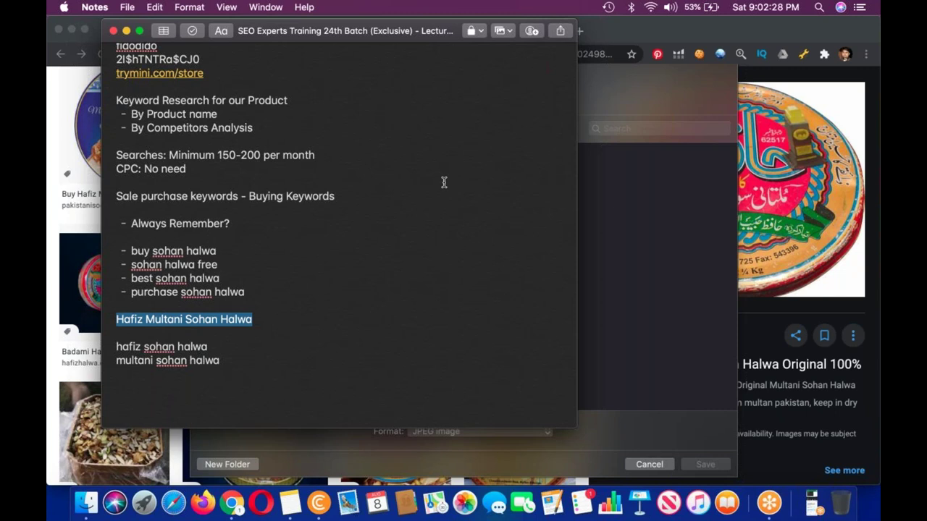
pyautogui.press('super+Tab')
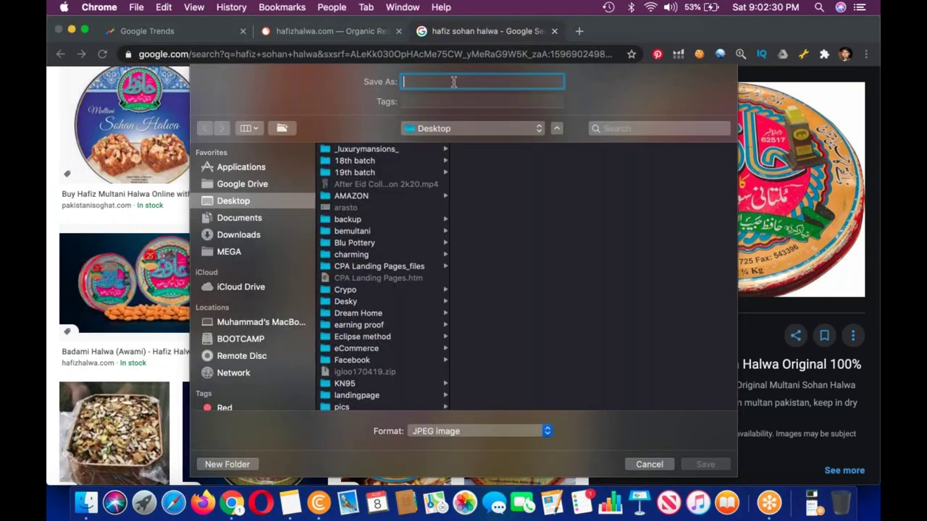
pyautogui.press('super+v')
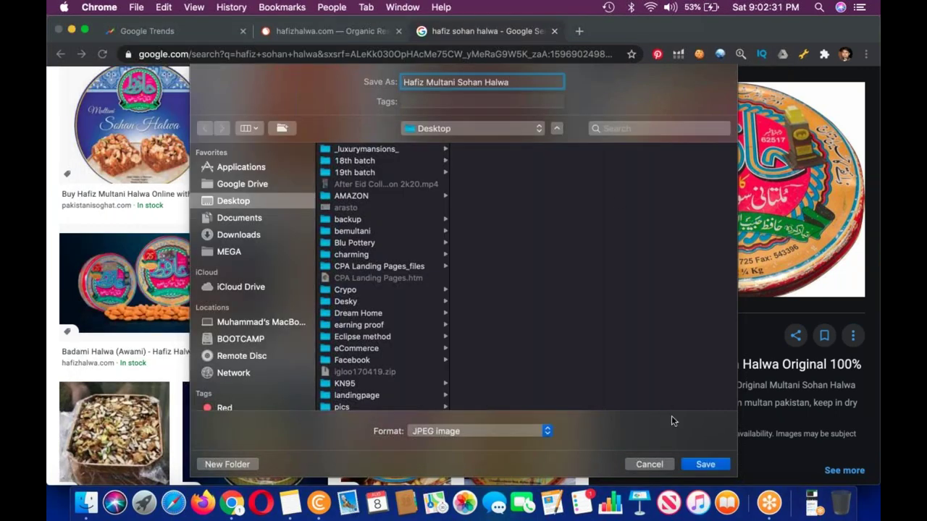
pyautogui.click(706, 463)
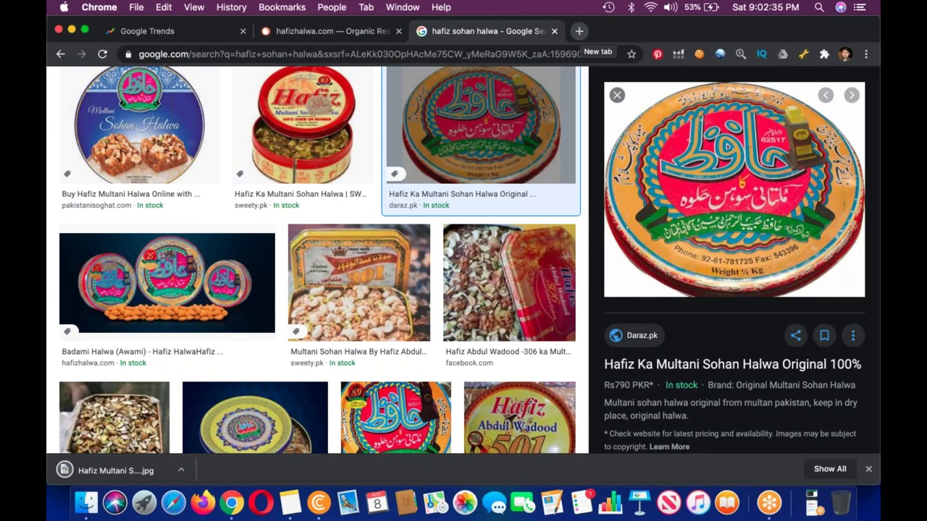
# - Open trymini.com/cpanel in a new browser tab and log in to cPanel with the prefilled credentials
pyautogui.press('super+t')
pyautogui.write('t')
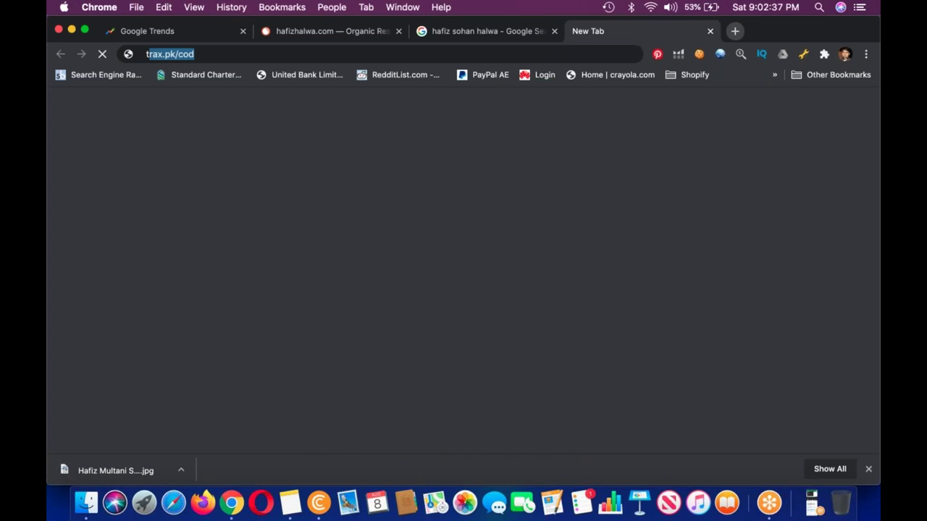
pyautogui.write('rymini')
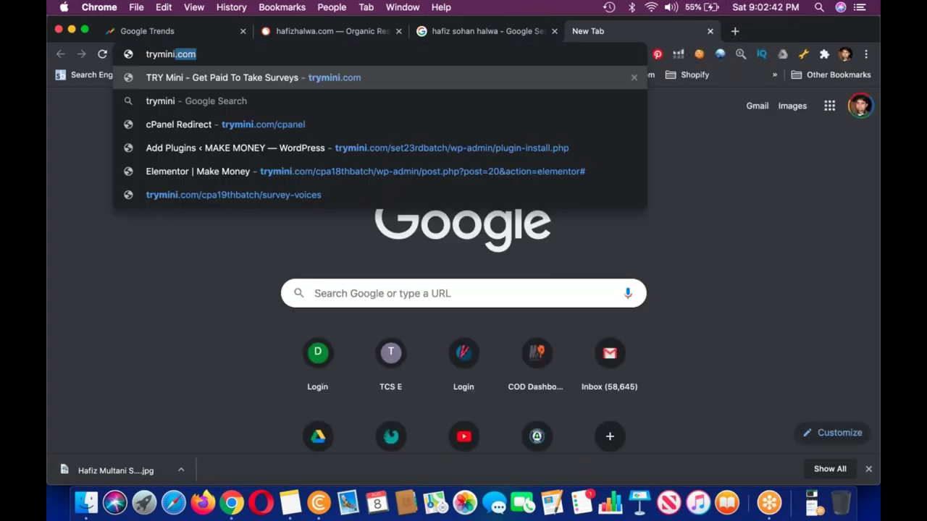
pyautogui.write('.com/')
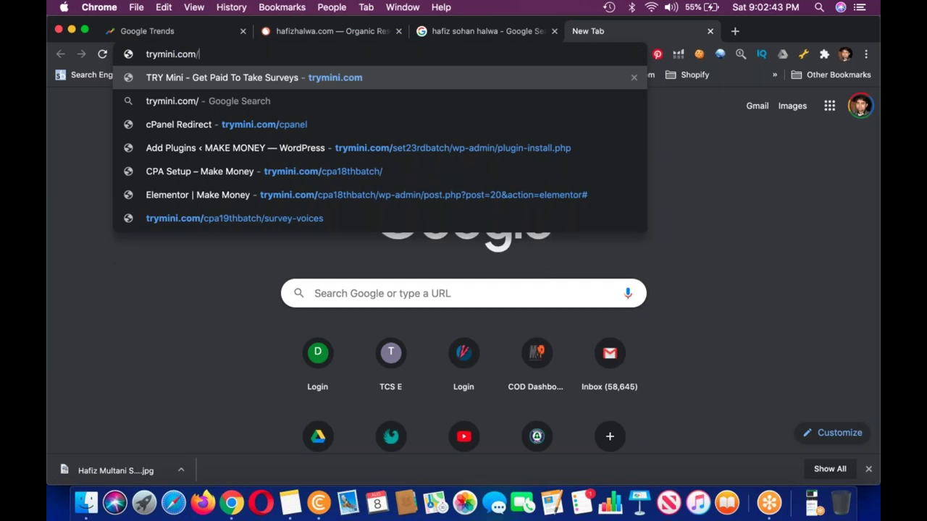
pyautogui.write('set2')
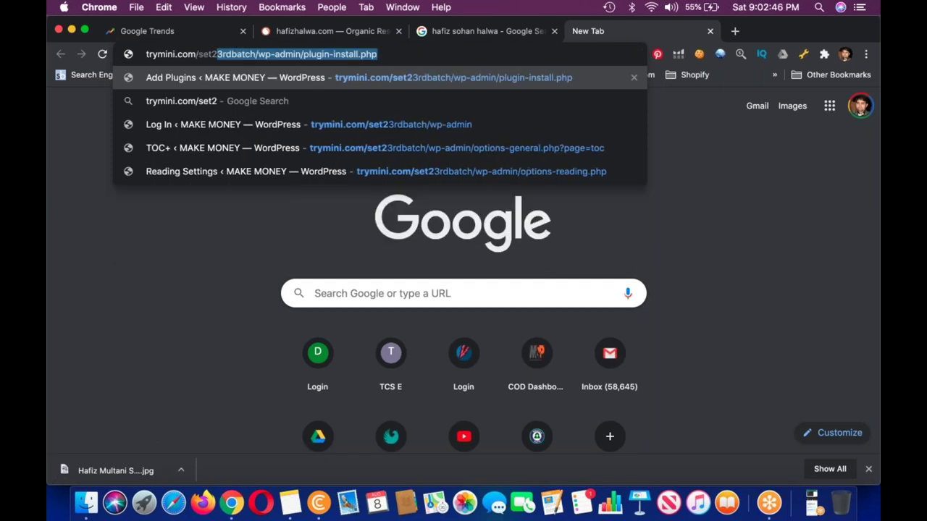
pyautogui.press('BackSpace')
pyautogui.press('BackSpace')
pyautogui.press('BackSpace')
pyautogui.press('BackSpace')
pyautogui.press('BackSpace')
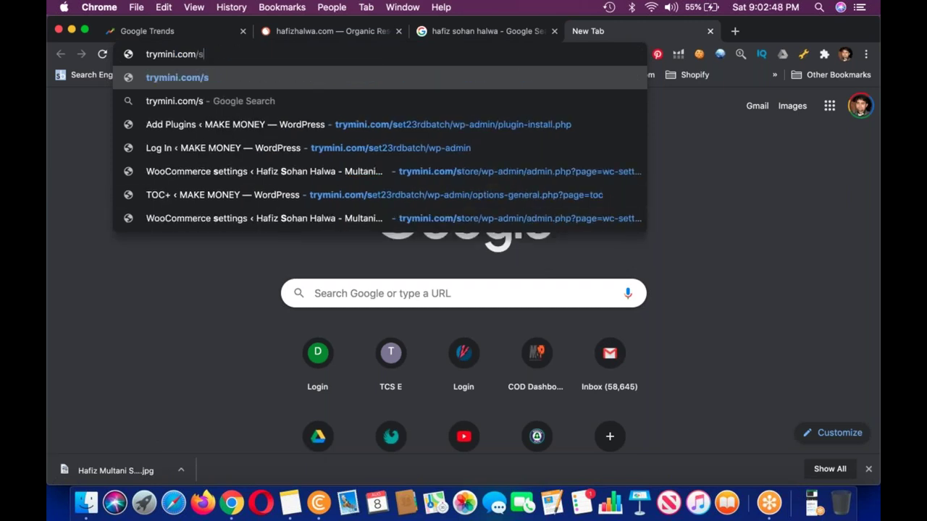
pyautogui.write('cpanel')
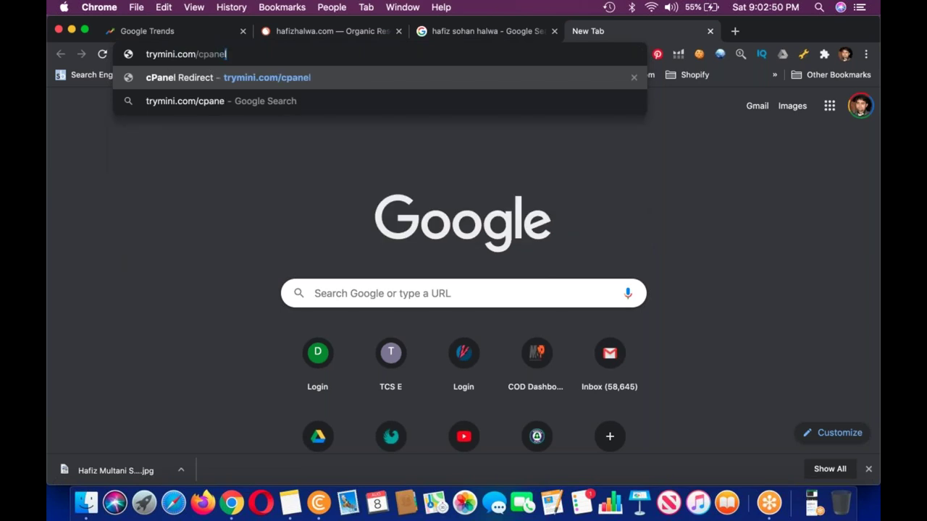
pyautogui.press('Return')
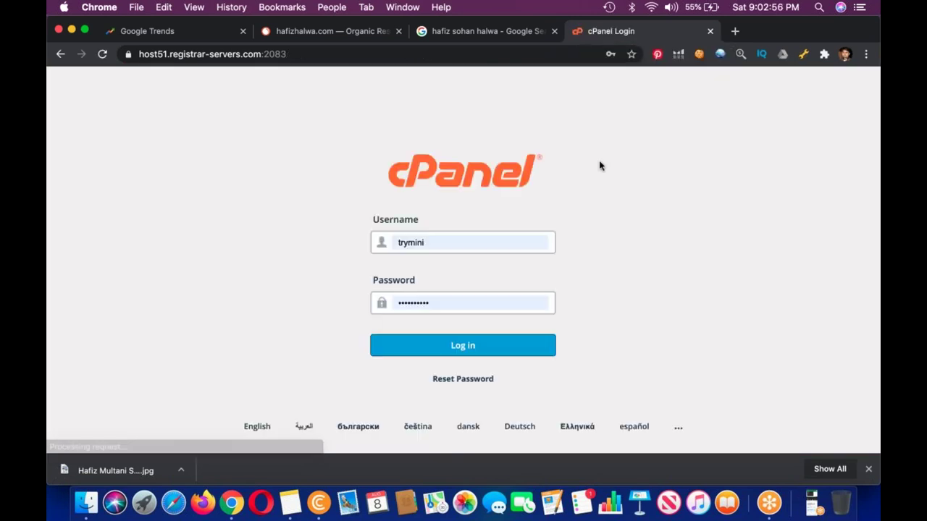
pyautogui.press('Return')
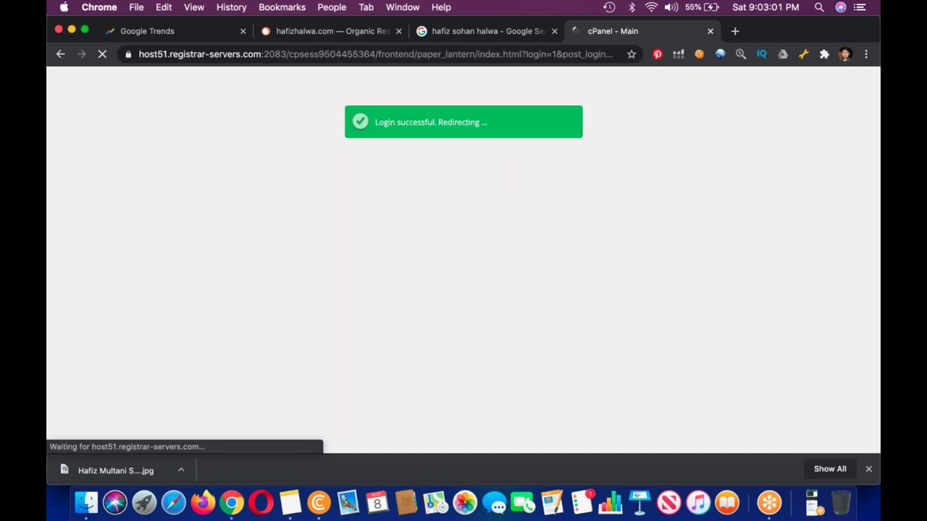
# - Open WordPress in Softaculous and launch the admin dashboard of the trymini.com/store installation
pyautogui.scroll(-15, 464, 194)
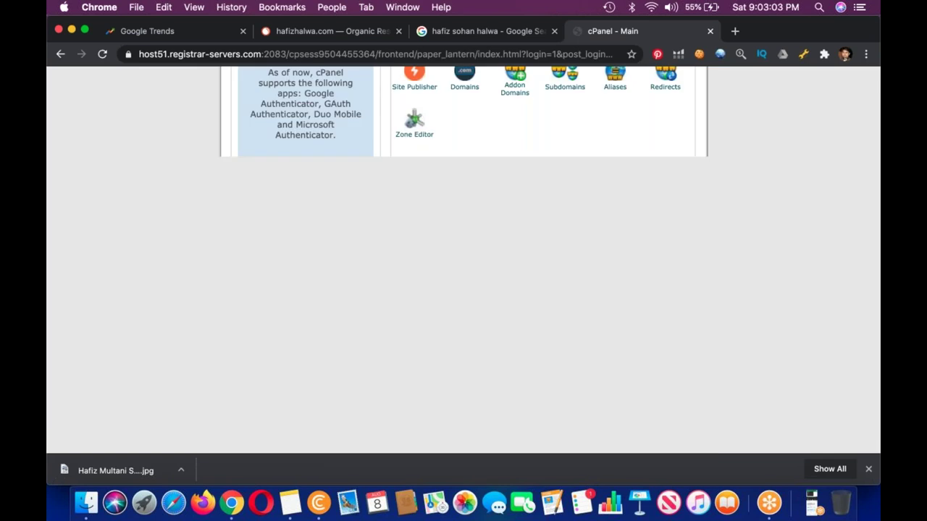
pyautogui.click(464, 195)
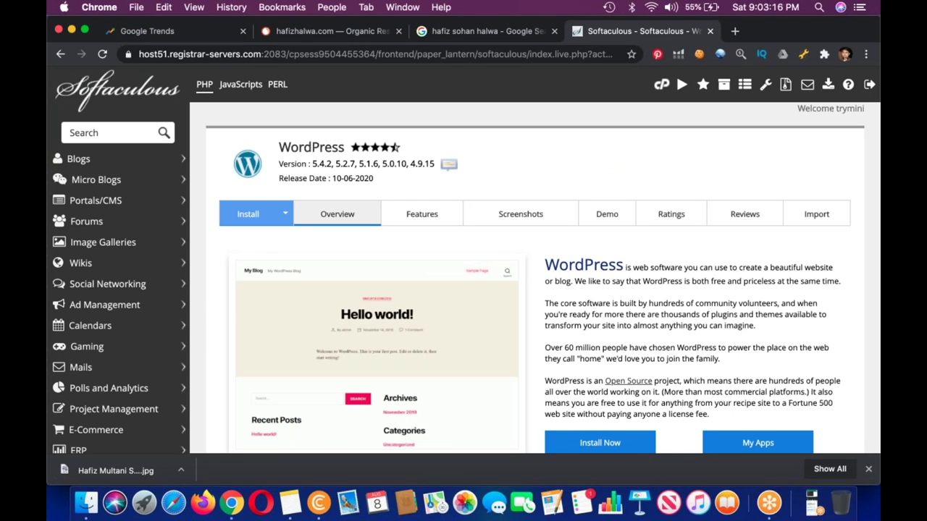
pyautogui.scroll(-20, 464, 261)
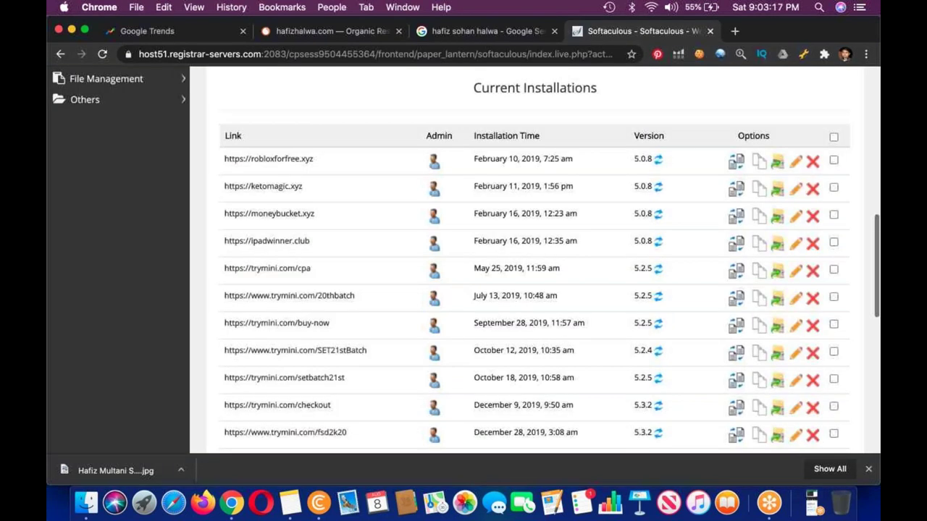
pyautogui.scroll(5, 463, 260)
pyautogui.scroll(5, 463, 261)
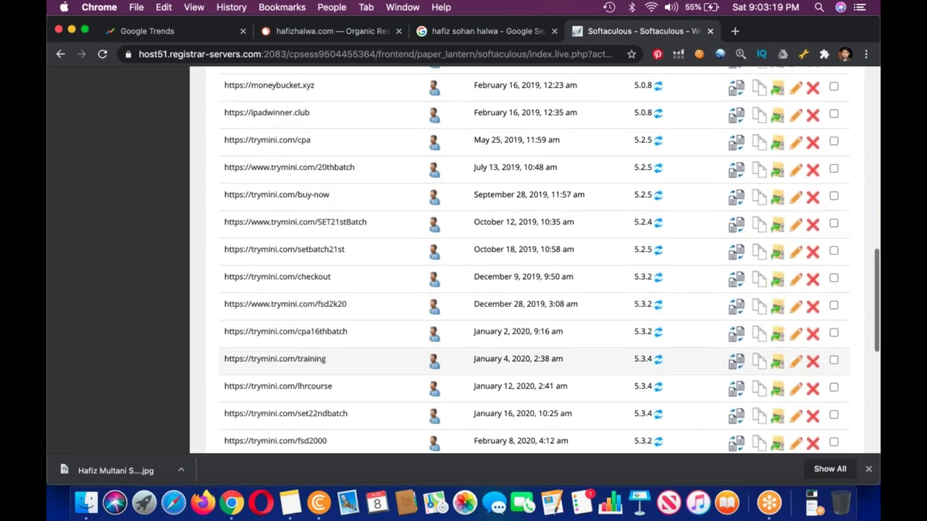
pyautogui.scroll(-10, 463, 261)
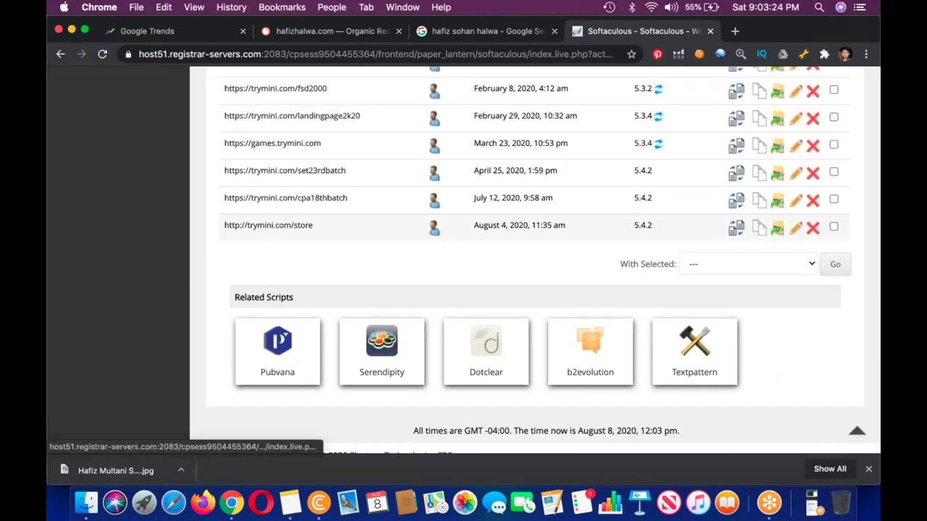
pyautogui.click(267, 225)
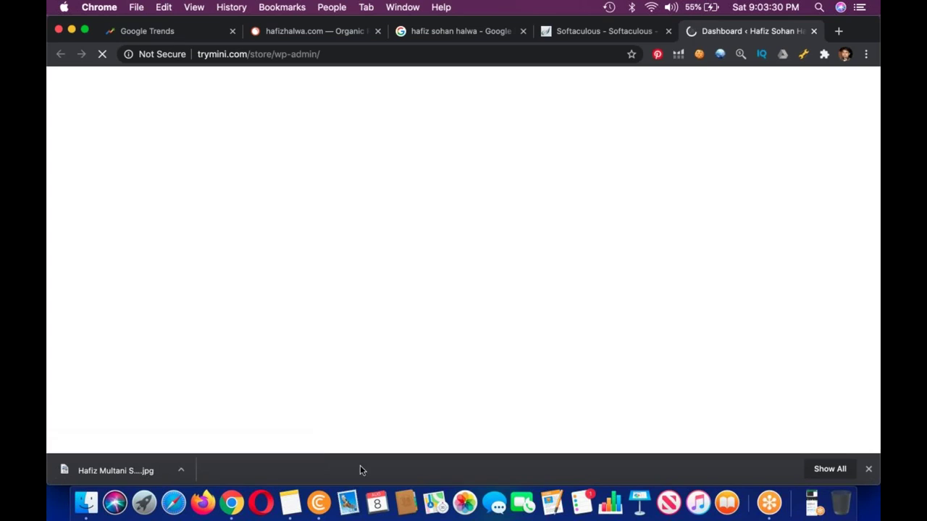
pyautogui.click(289, 502)
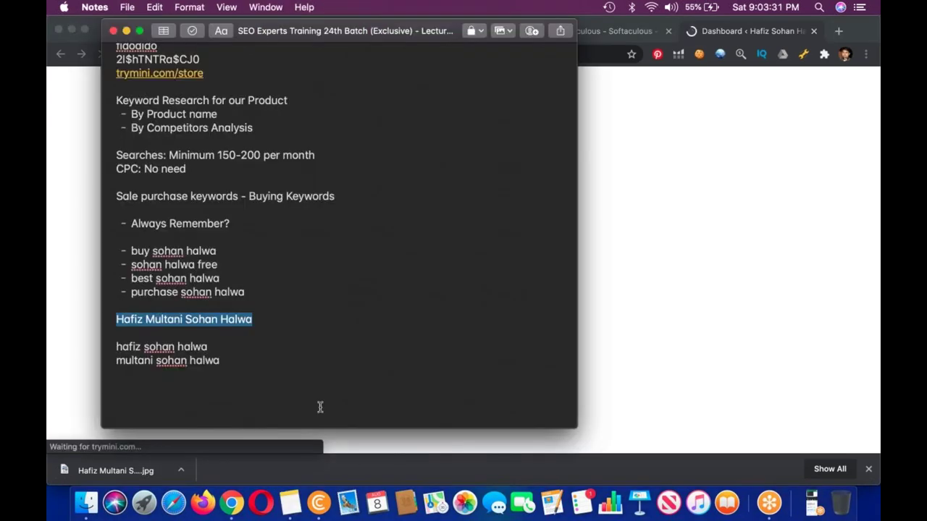
pyautogui.click(320, 408)
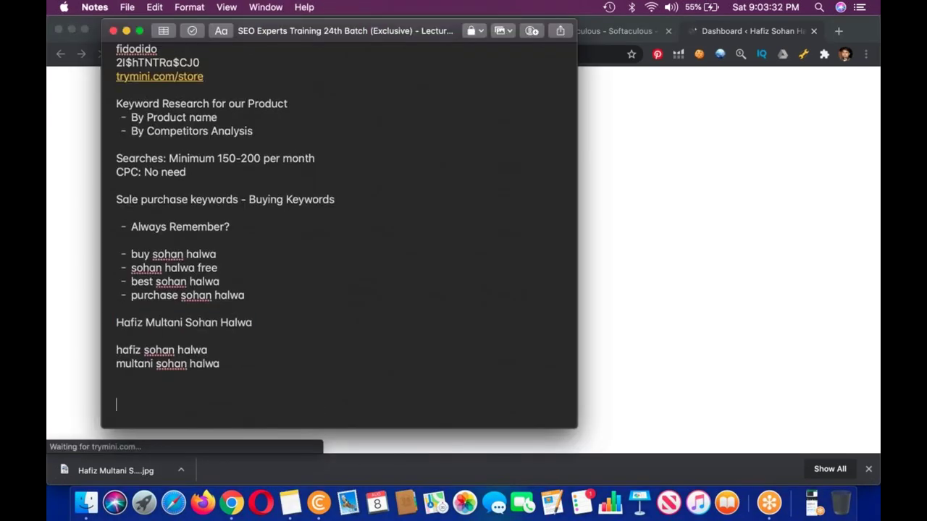
pyautogui.click(754, 150)
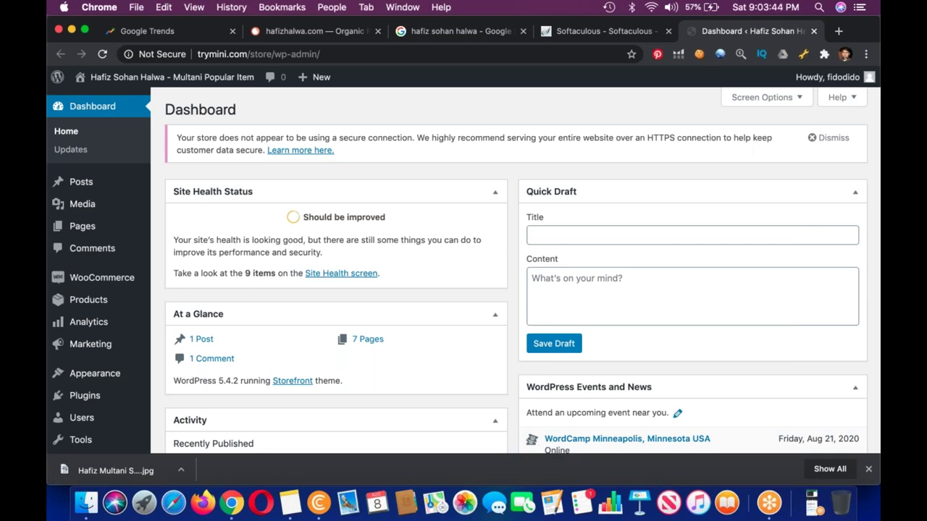
# - Start a new store product and title it "Hafiz Multani Sohan Halwa" using the phrase from the note
pyautogui.moveTo(88, 300)
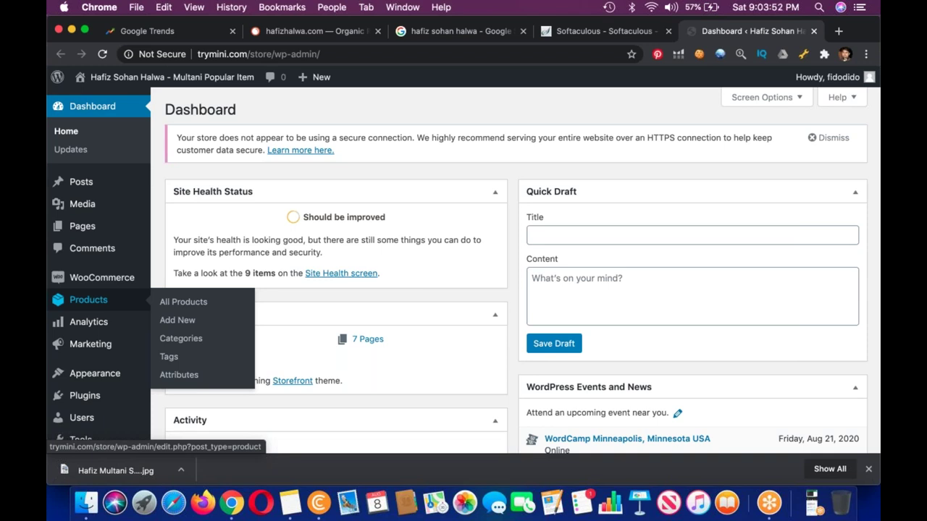
pyautogui.click(168, 320)
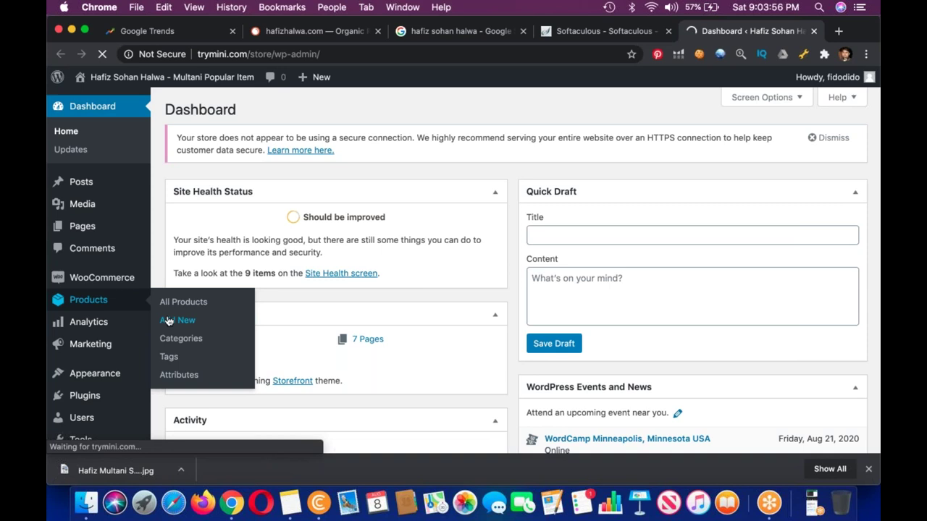
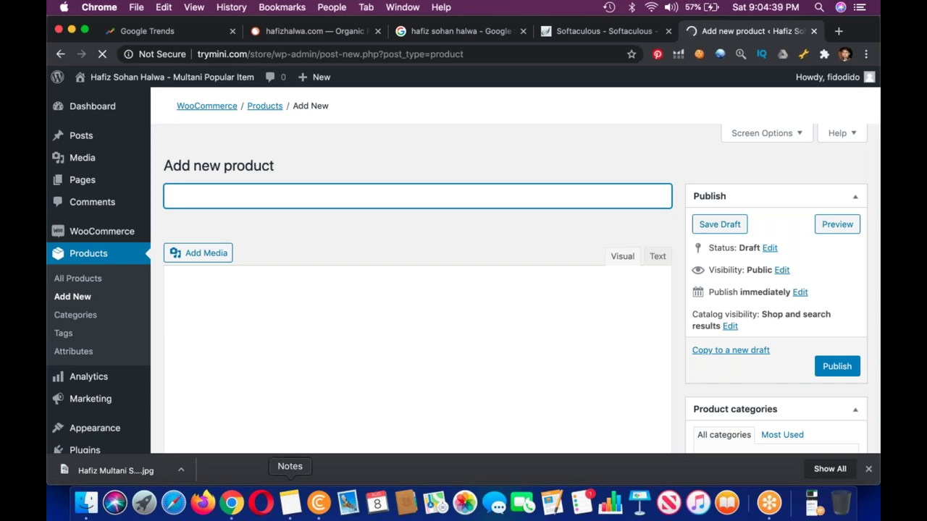
pyautogui.click(290, 504)
pyautogui.moveTo(117, 322); pyautogui.dragTo(252, 323)
pyautogui.press('super+c')
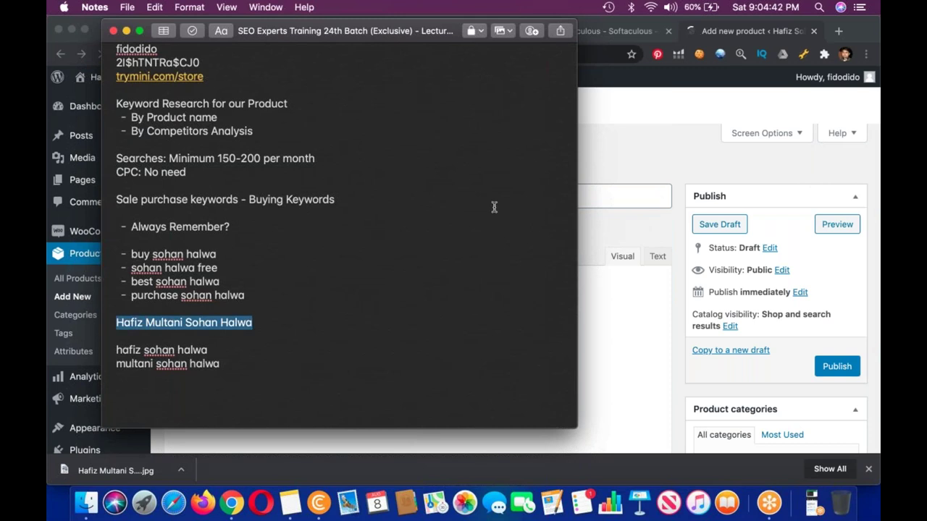
pyautogui.click(632, 199)
pyautogui.press('super+v')
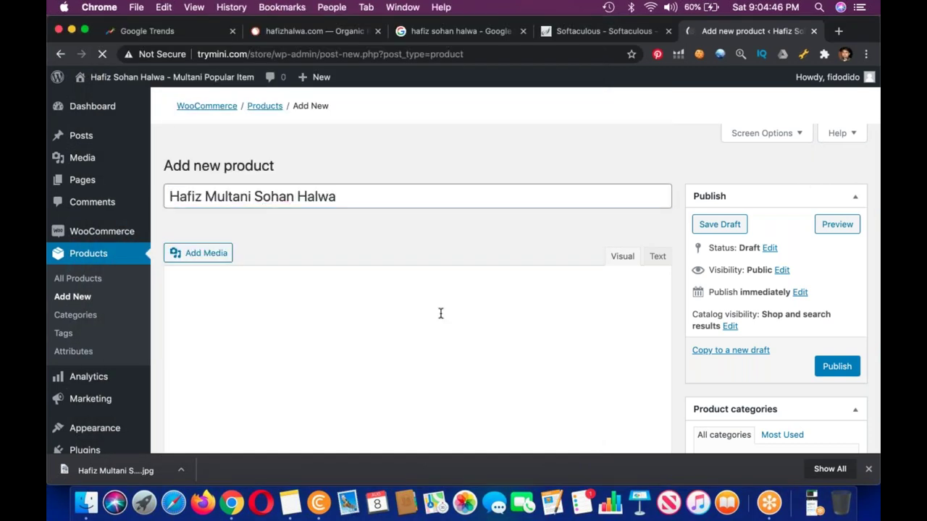
# - Switch to the Notes training note and add a "For Optimization" section below the keywords with the bullet "250-300 words content related to product"
pyautogui.scroll(-3, 441, 313)
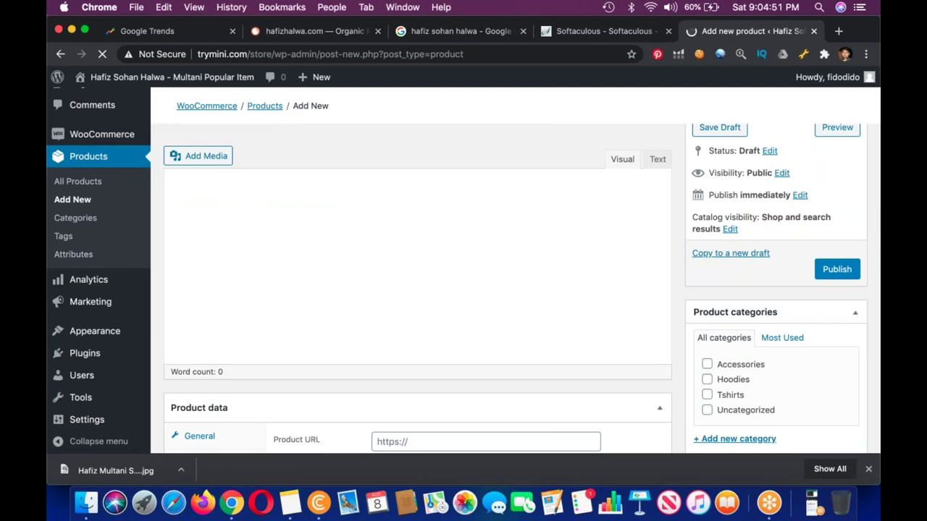
pyautogui.press('super+Tab')
pyautogui.click(313, 369)
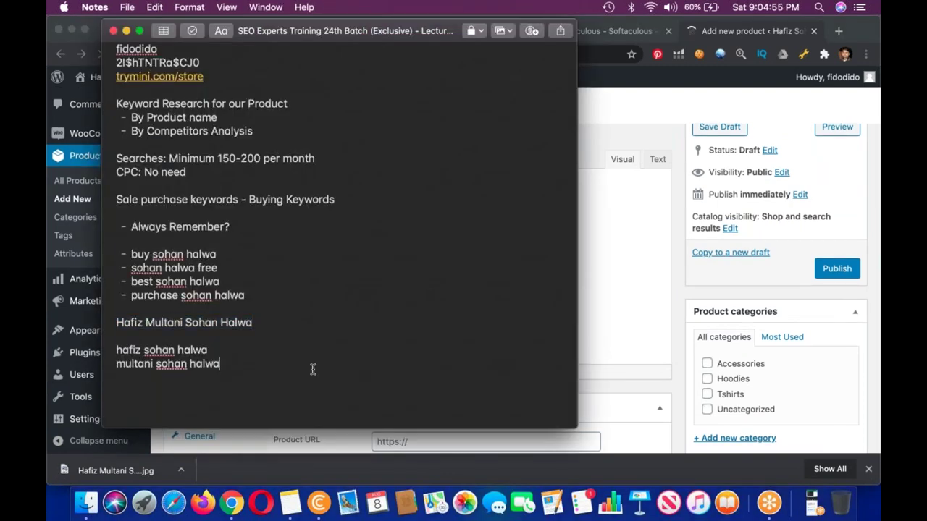
pyautogui.press('Return')
pyautogui.write('For Optimization')
pyautogui.press('Return')
pyautogui.write('- 250-300 words content')
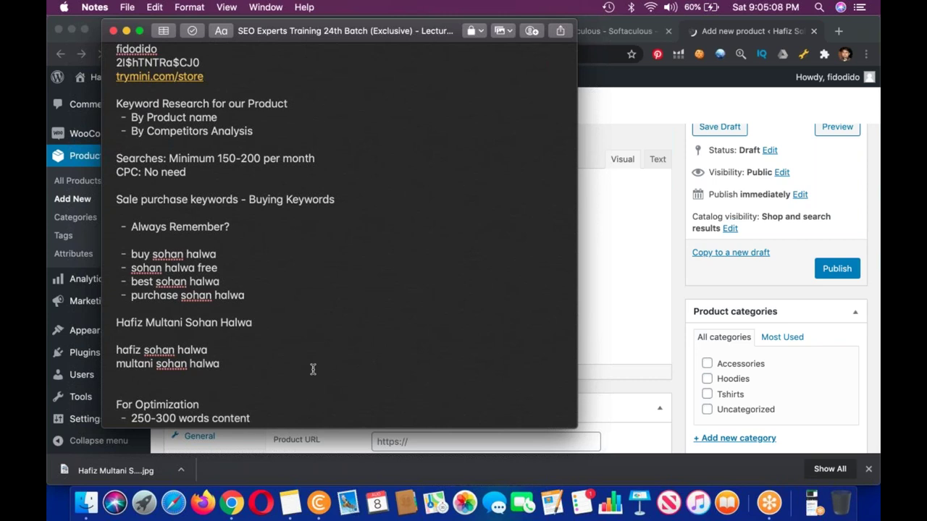
pyautogui.press('Return')
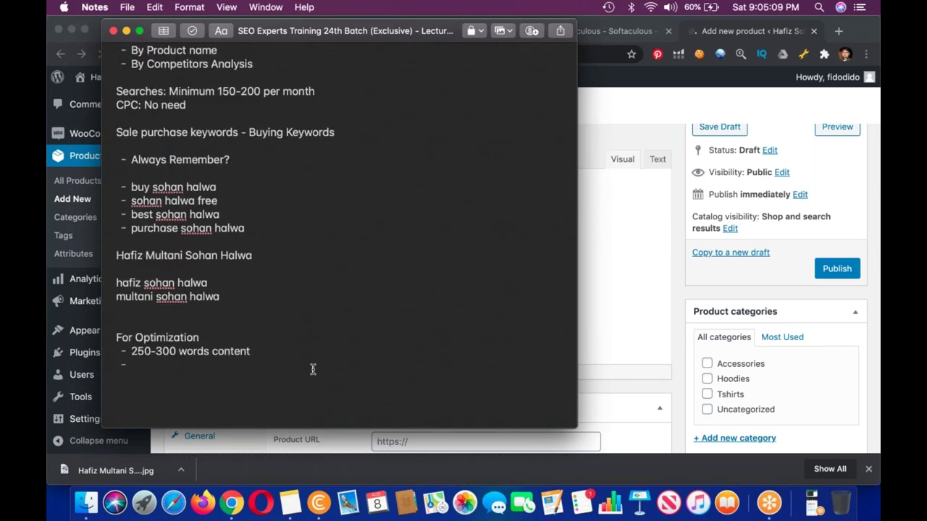
pyautogui.press('BackSpace')
pyautogui.press('BackSpace')
pyautogui.write('relate')
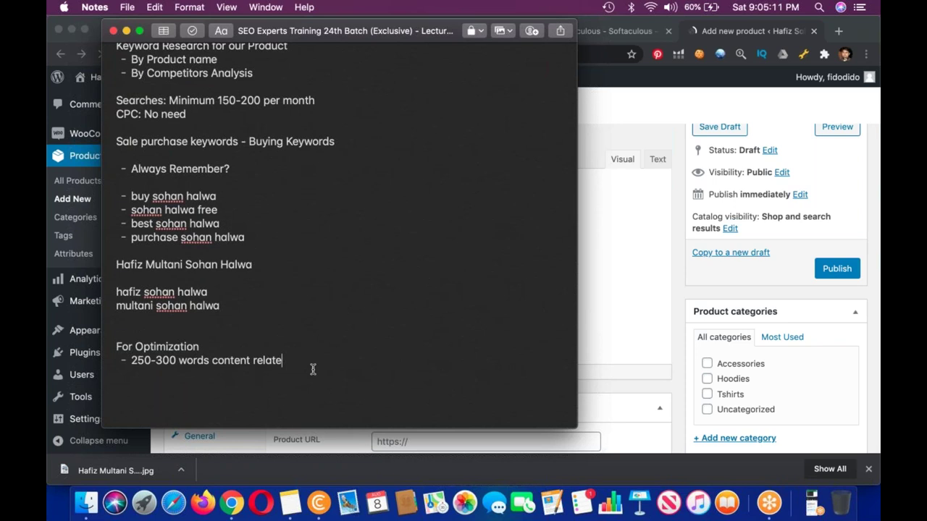
pyautogui.write('d to product')
# - Add the bullet "1 product image" to the optimization list, then return to the new product form in Chrome
pyautogui.press('Return')
pyautogui.write('1 pro')
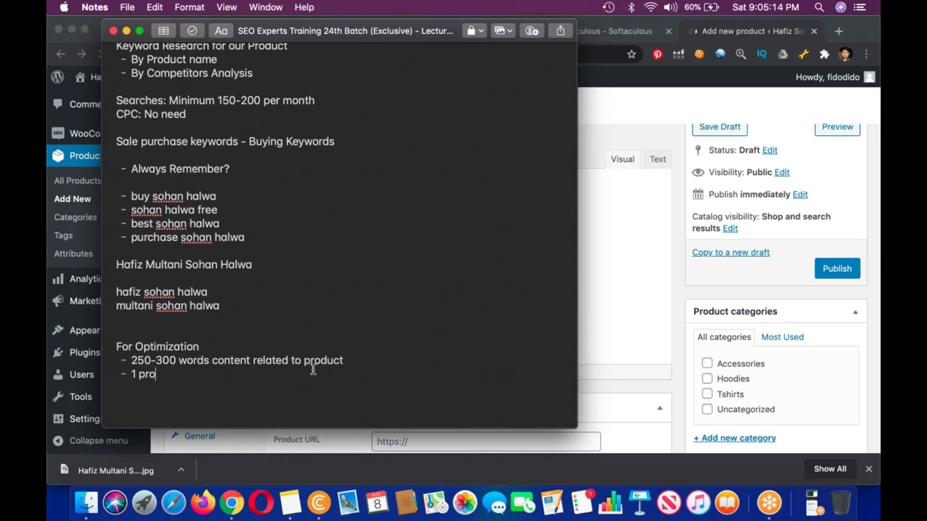
pyautogui.write('duct image')
pyautogui.press('Return')
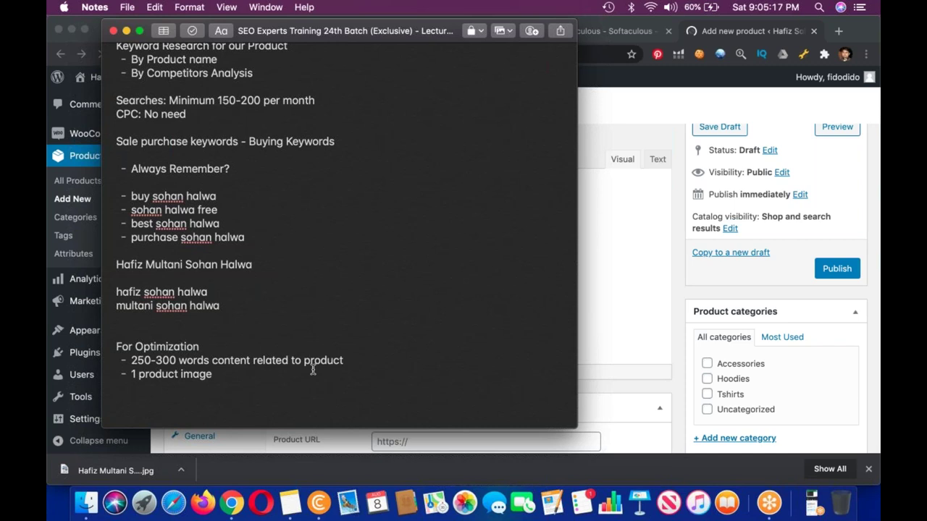
pyautogui.press('super+Tab')
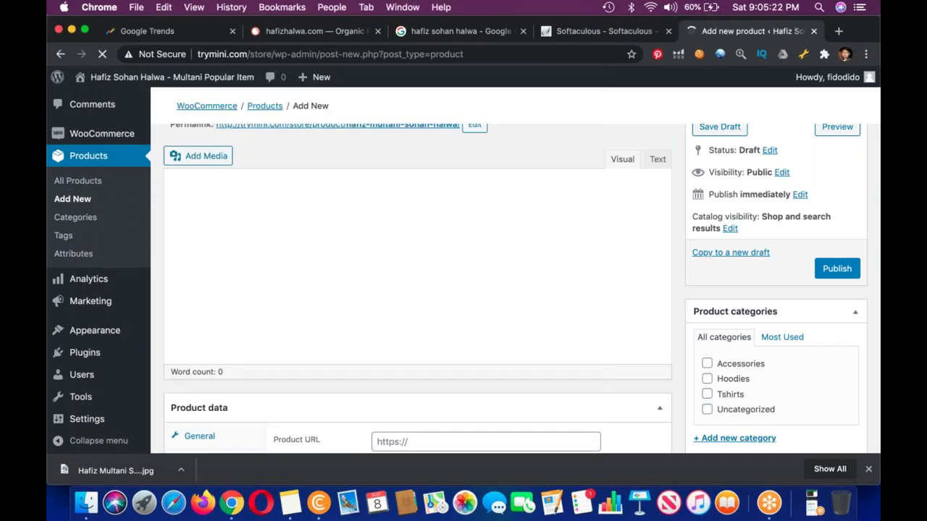
pyautogui.scroll(3, 451, 190)
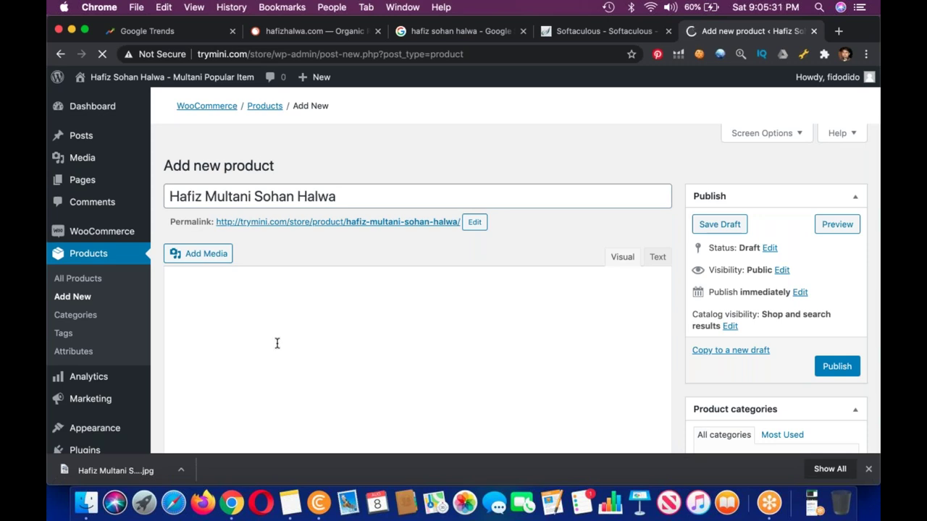
# - In the note, write "Hafiz Multani Sohan Halwa is a Popular item. People visit to Multan and without buying it" below the optimization bullets
pyautogui.press('super+Tab')
pyautogui.write('Hafiz Mu')
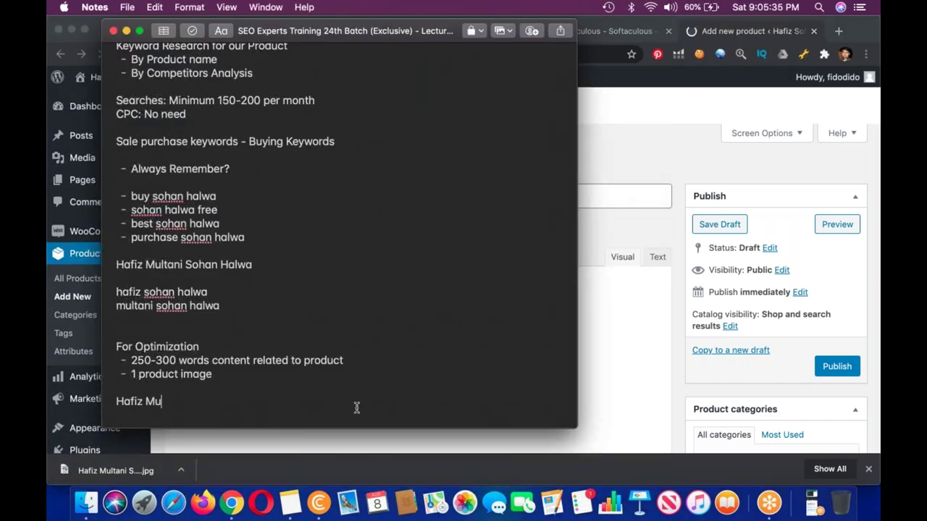
pyautogui.write('ltani Sohan H')
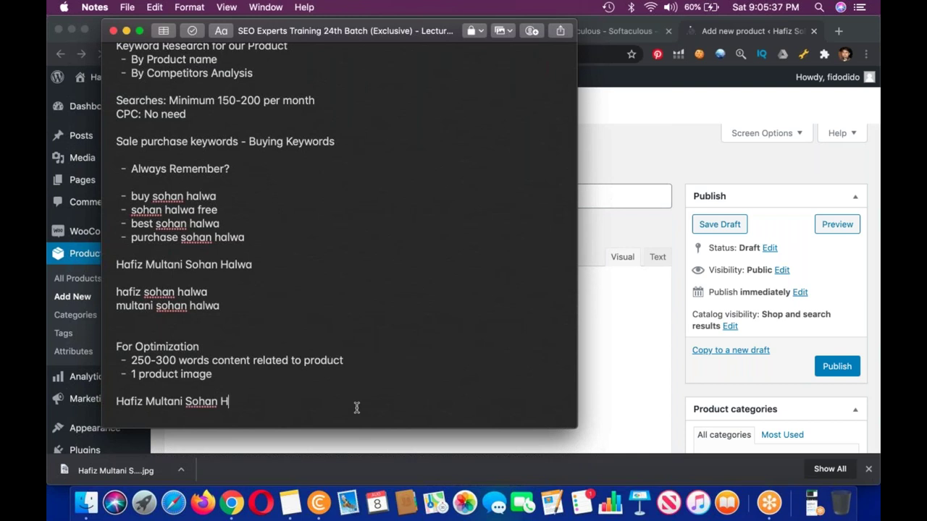
pyautogui.write('alwa is a Popular i')
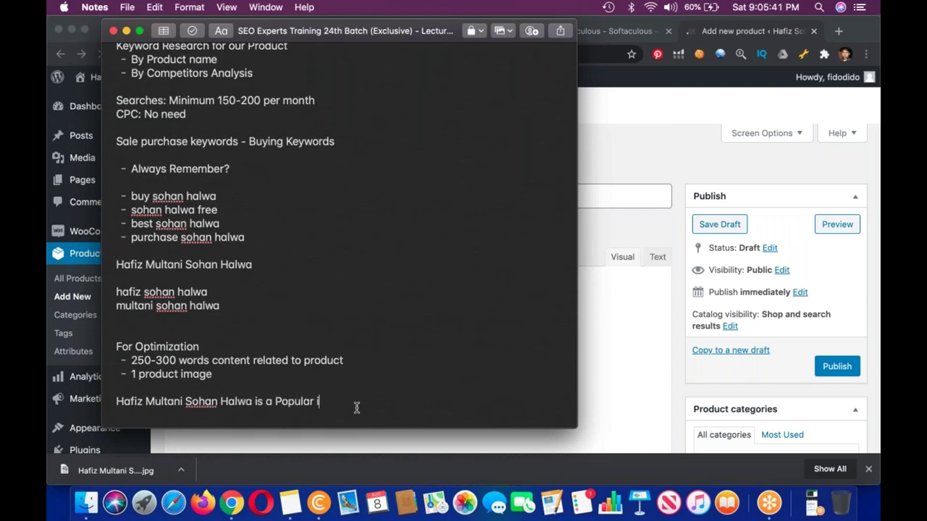
pyautogui.write('tem. P')
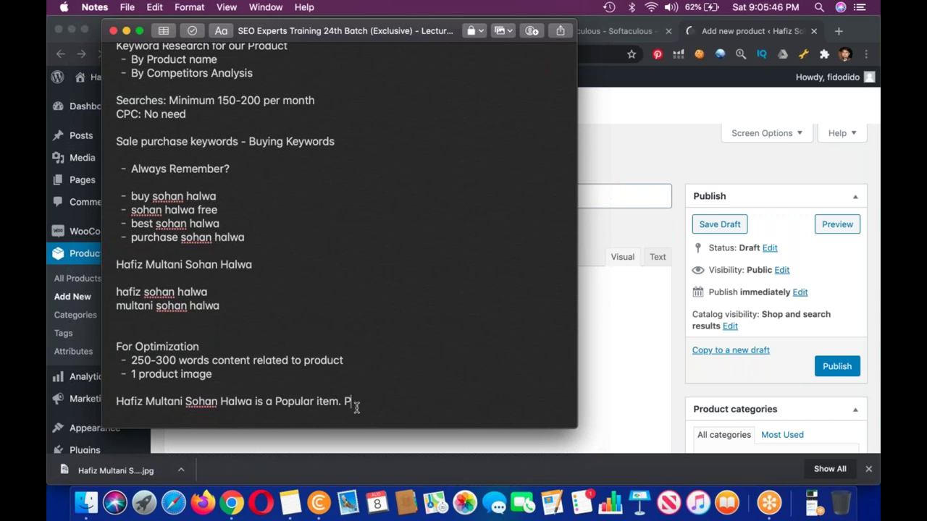
pyautogui.write('eople visit to Multan and ')
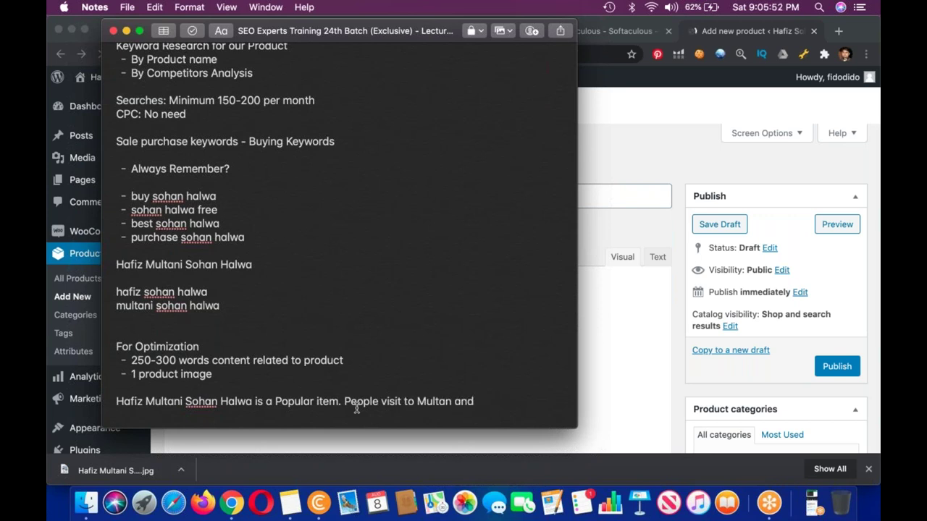
pyautogui.write('without buying it')
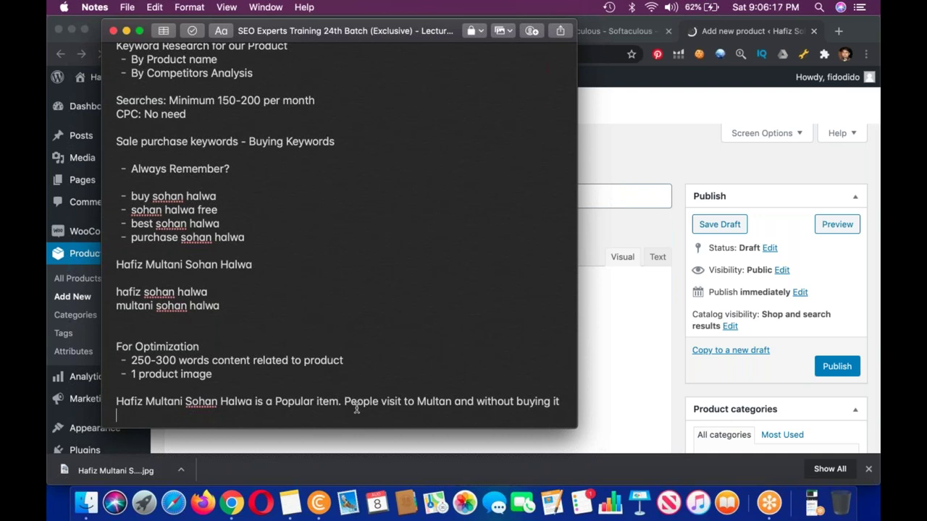
# - Add the line "Features: (WHY Someone have to buy this product)" below the sample description
pyautogui.press('Return')
pyautogui.write('Features')
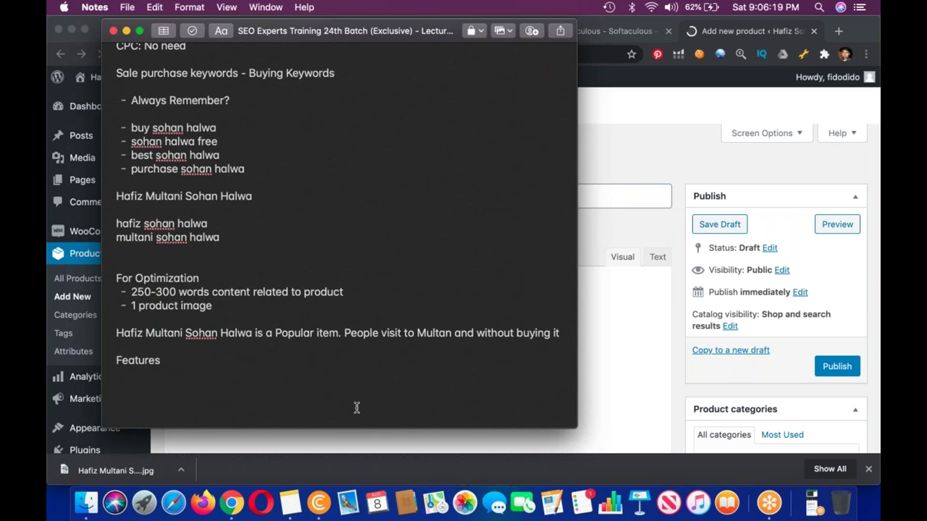
pyautogui.press('Return')
pyautogui.press('BackSpace')
pyautogui.write(': (WHY Someone')
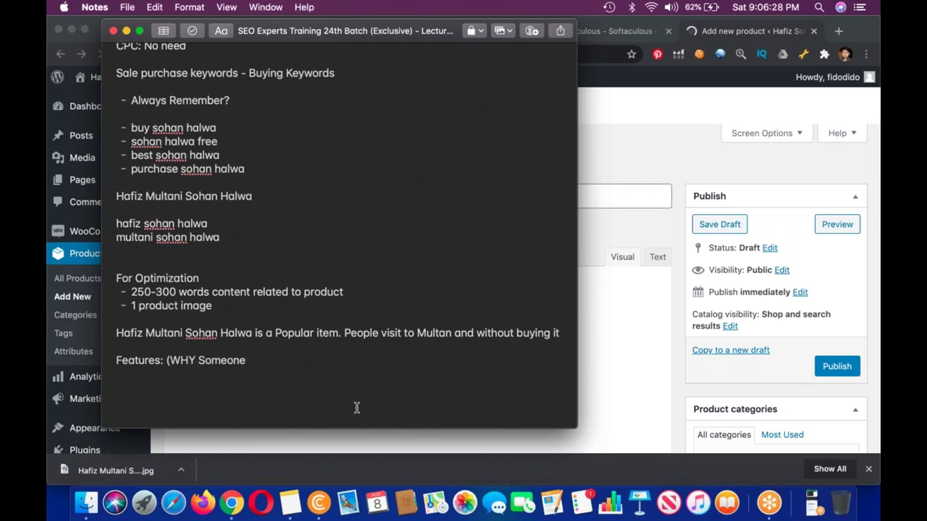
pyautogui.write(' buy this product)')
pyautogui.hotkey('alt', 'Left')
pyautogui.hotkey('alt', 'Left')
pyautogui.hotkey('alt', 'Left')
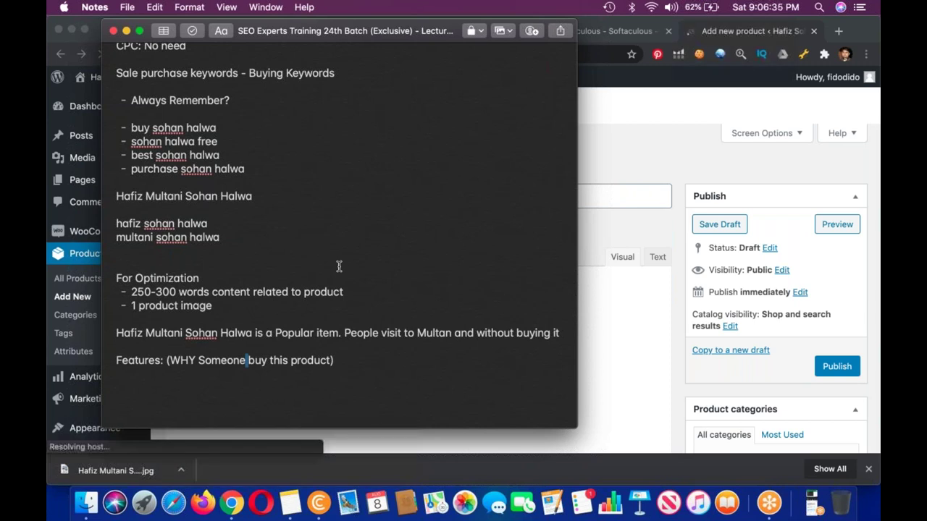
pyautogui.write('have to')
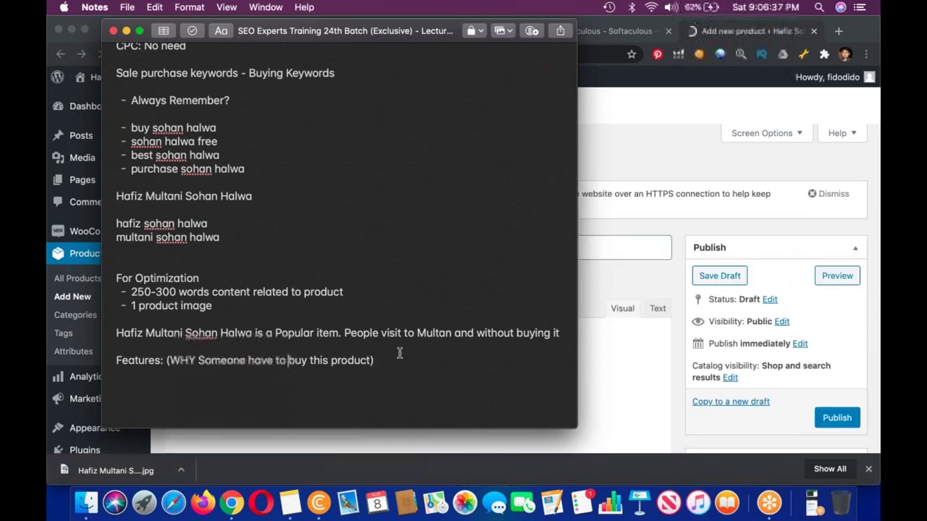
# - Extend the Features line with "- focus on Need of that product"
pyautogui.click(397, 359)
pyautogui.write('- Need')
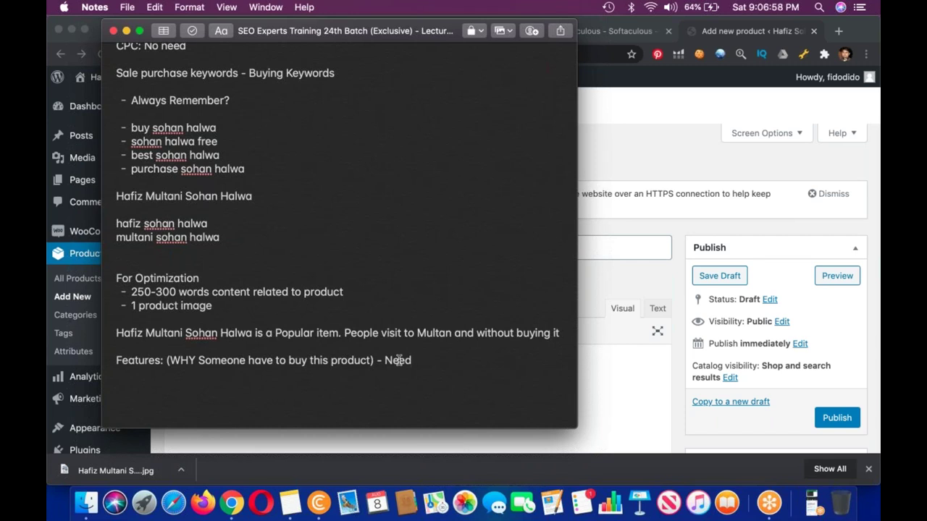
pyautogui.click(383, 359)
pyautogui.write('fo')
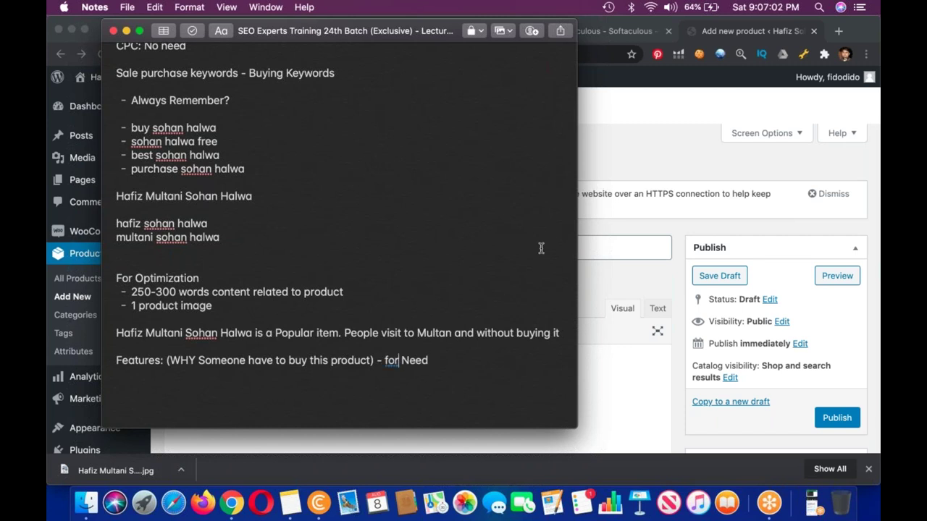
pyautogui.write('cus on Need')
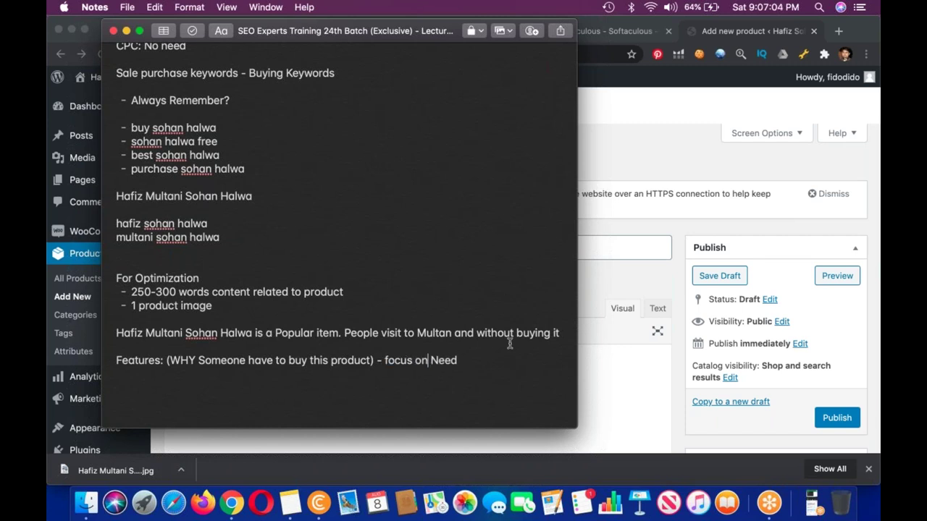
pyautogui.write(' of that product')
# - Start an example list under the Features line, headed "like", with the bullets "hygeneie" and "sweet"
pyautogui.press('Return')
pyautogui.press('Return')
pyautogui.write('like')
pyautogui.press('Return')
pyautogui.write('- hy')
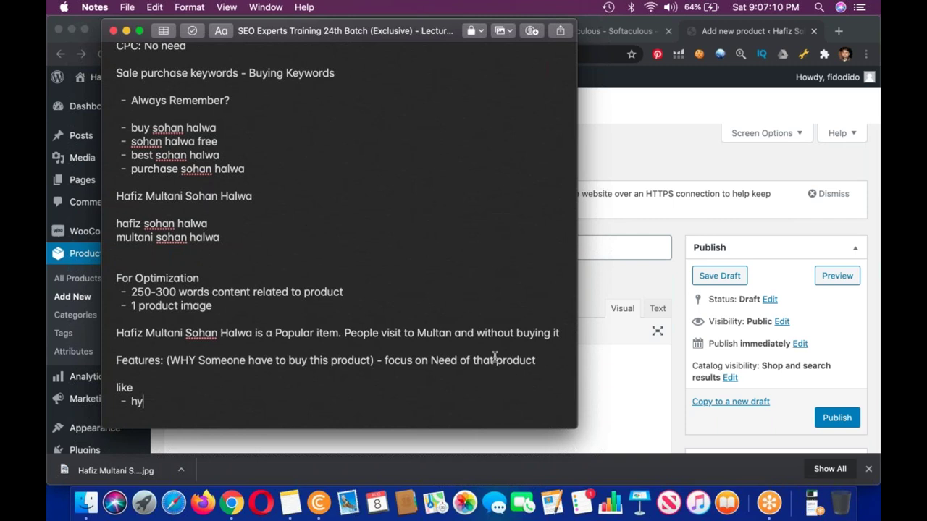
pyautogui.write('geneie')
pyautogui.press('Return')
pyautogui.write('sweet')
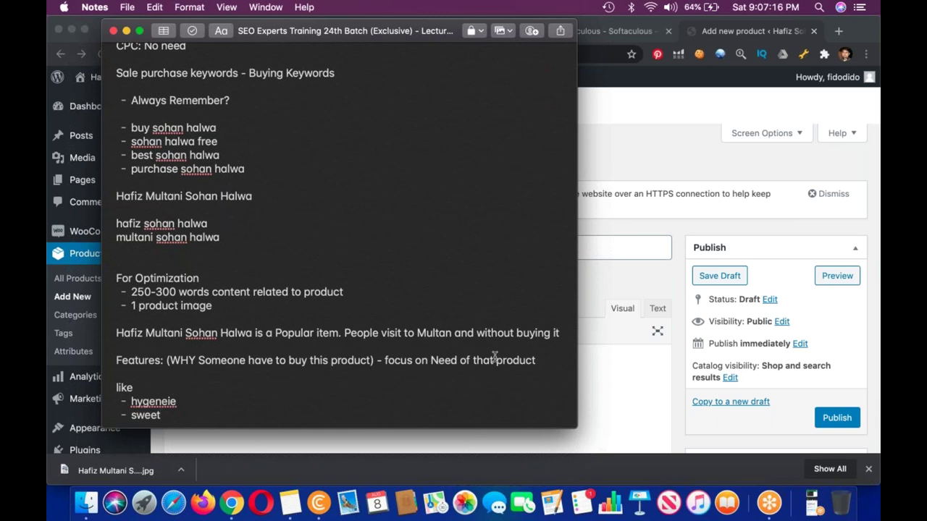
pyautogui.press('BackSpace')
pyautogui.press('BackSpace')
pyautogui.write('at')
pyautogui.press('BackSpace')
pyautogui.press('BackSpace')
pyautogui.write('et')
pyautogui.press('Return')
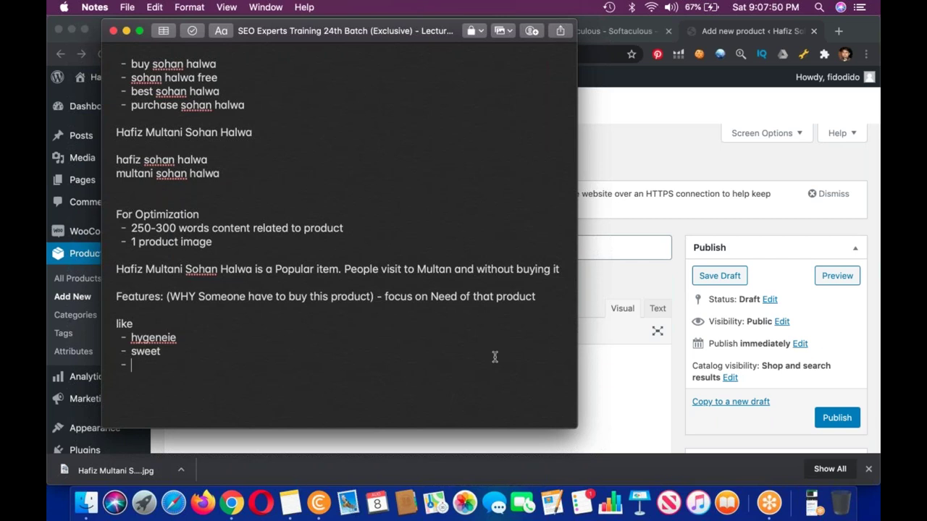
# - Add "multani famous item" as the third example bullet and end the list
pyautogui.write('multani famo')
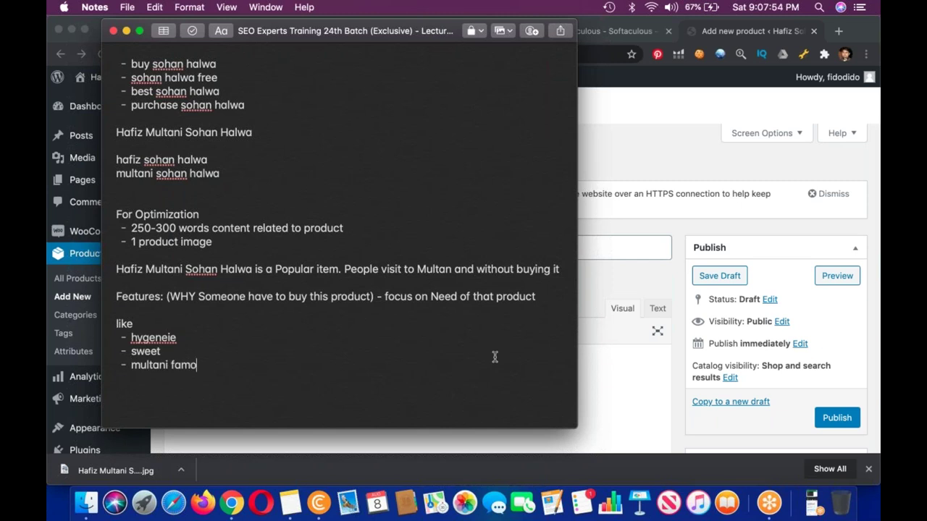
pyautogui.write('us item')
pyautogui.press('Return')
pyautogui.press('Return')
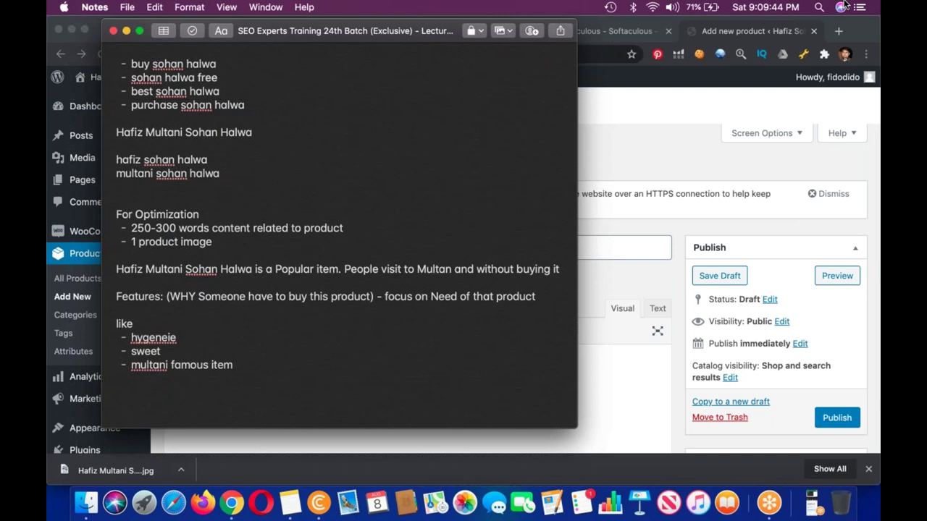
# - Switch to Chrome and search Google for "hafiz multani sohan halwa" in a new browser tab
pyautogui.click(839, 29)
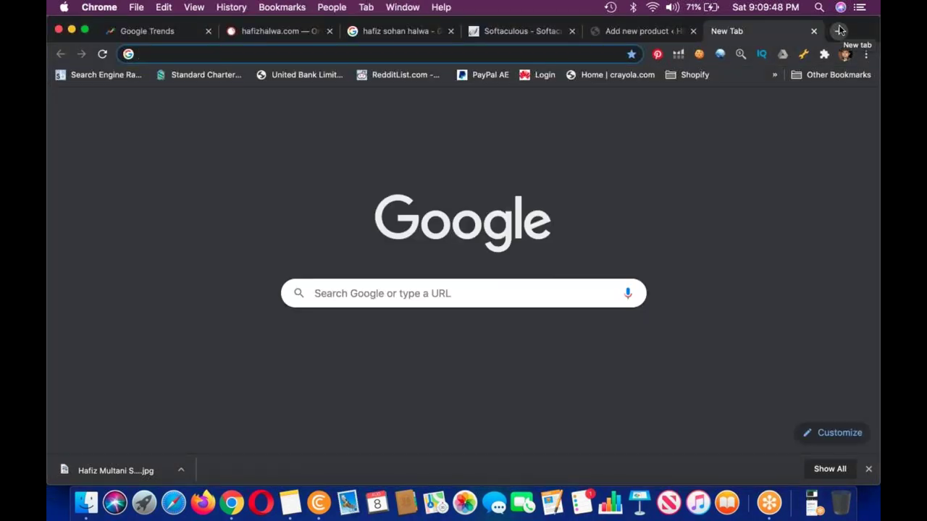
pyautogui.write('s')
pyautogui.press('BackSpace')
pyautogui.press('BackSpace')
pyautogui.write('hafaiz')
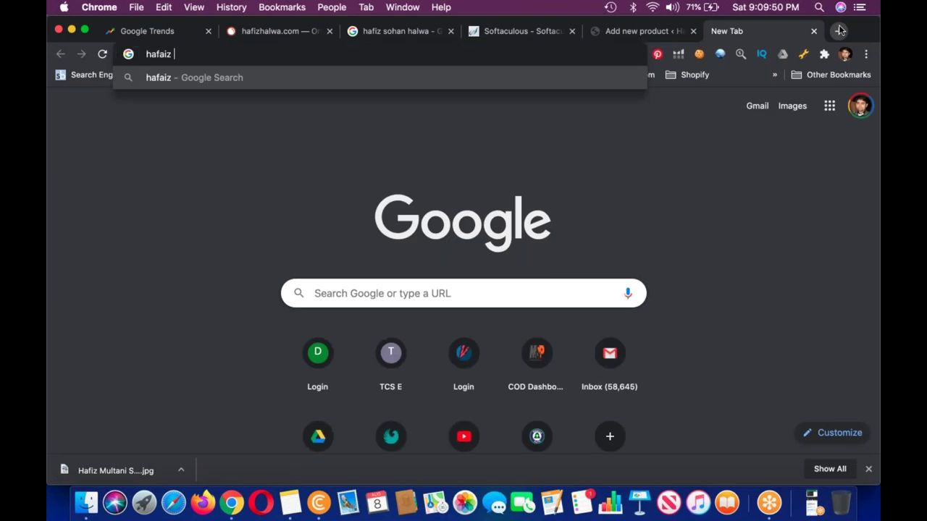
pyautogui.press('BackSpace')
pyautogui.press('BackSpace')
pyautogui.press('BackSpace')
pyautogui.write('iz multa')
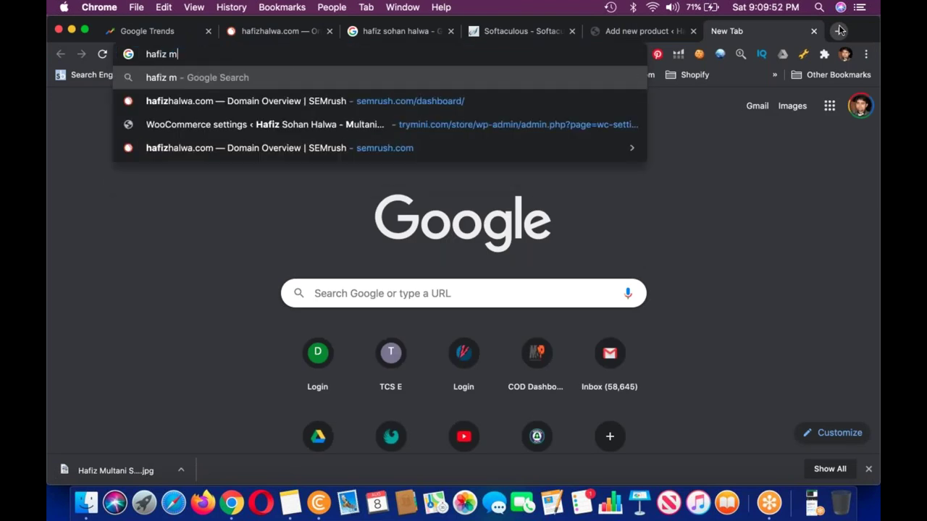
pyautogui.write('ni sohan halwa')
pyautogui.press('Return')
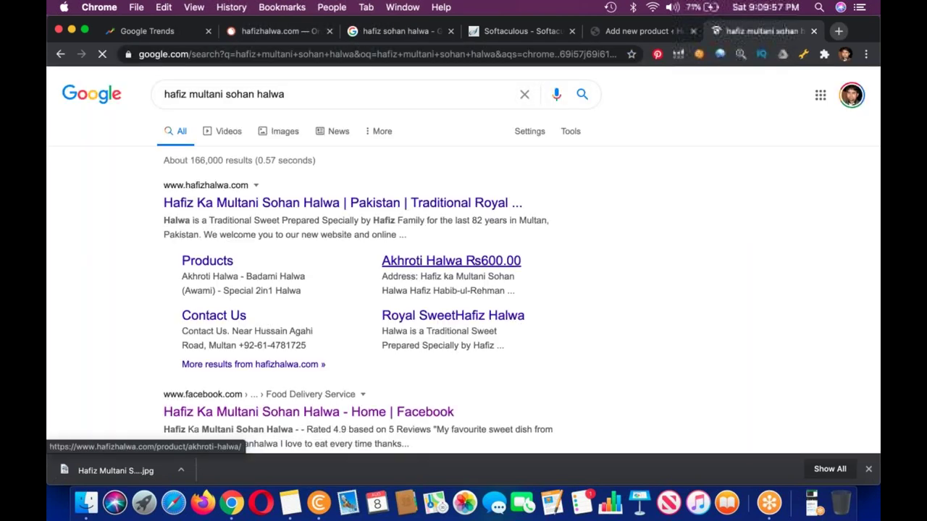
# - Open the hafizhalwa.com search result in a separate tab and look over the other results
pyautogui.rightClick(332, 208)
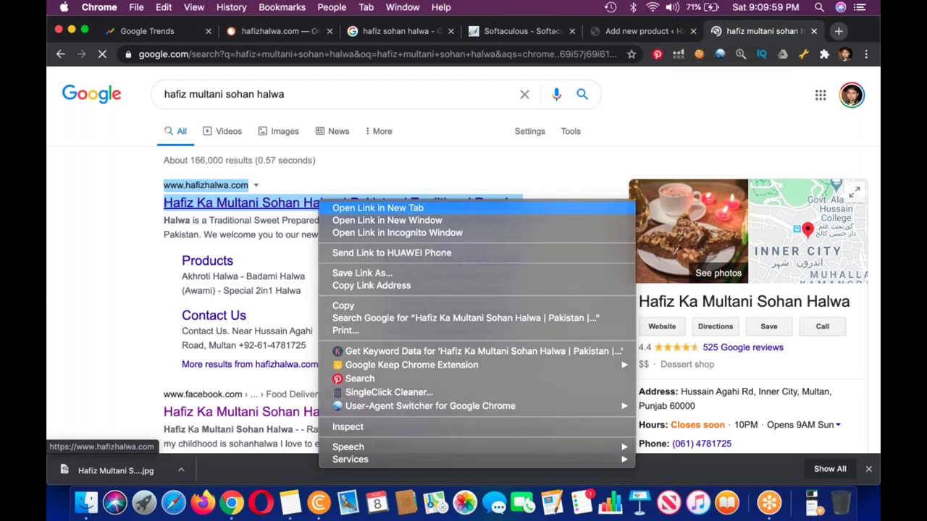
pyautogui.click(362, 215)
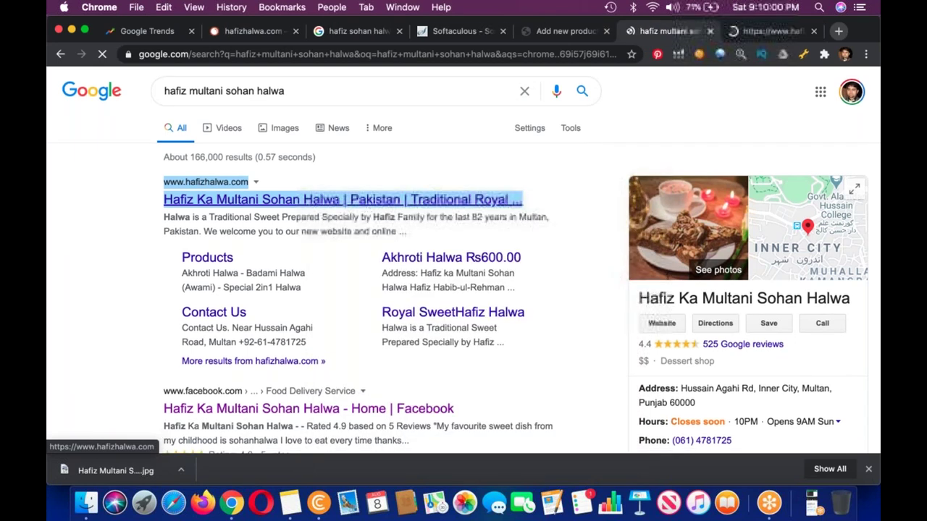
pyautogui.scroll(-1, 340, 206)
pyautogui.scroll(-1, 58, 377)
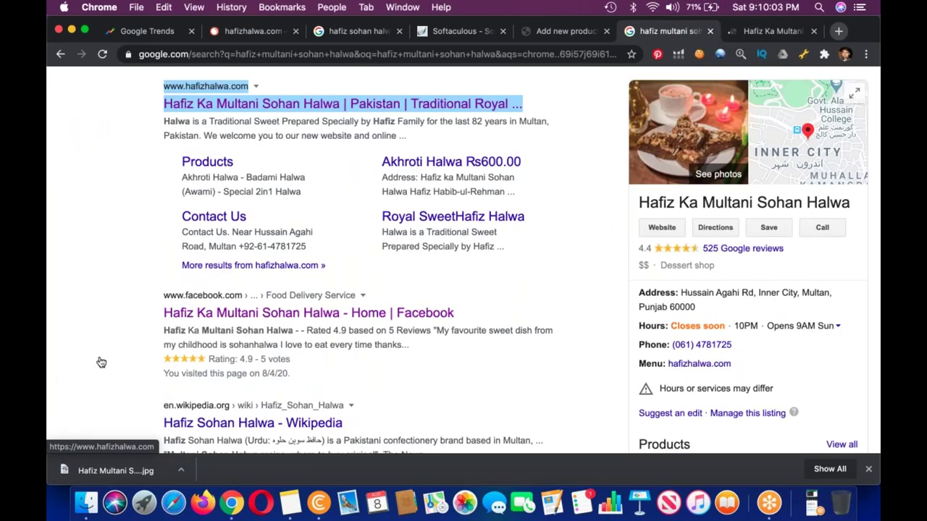
pyautogui.scroll(1, 102, 362)
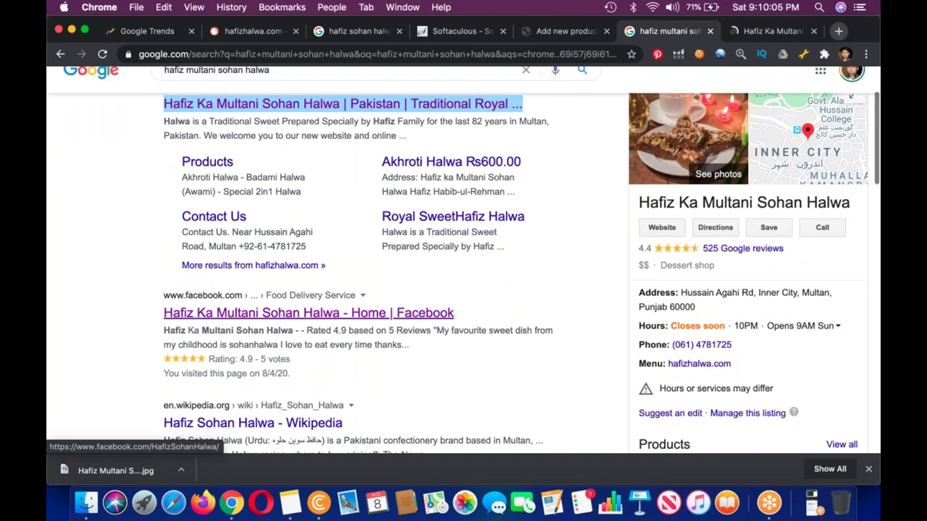
# - Open the Pakistani Soghat result for Hafiz Multani Sohan Halwa, and open the Products page on the hafizhalwa.com site
pyautogui.scroll(-6, 312, 315)
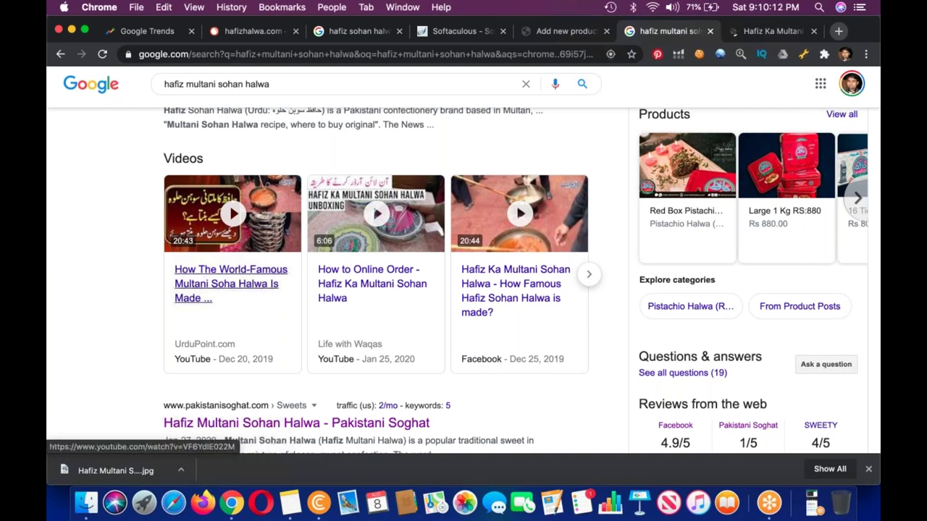
pyautogui.click(296, 423)
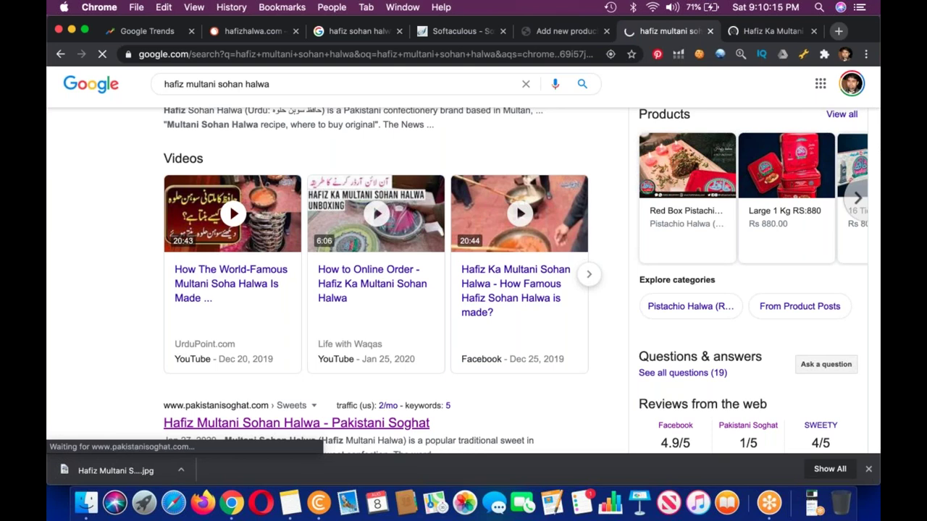
pyautogui.click(778, 31)
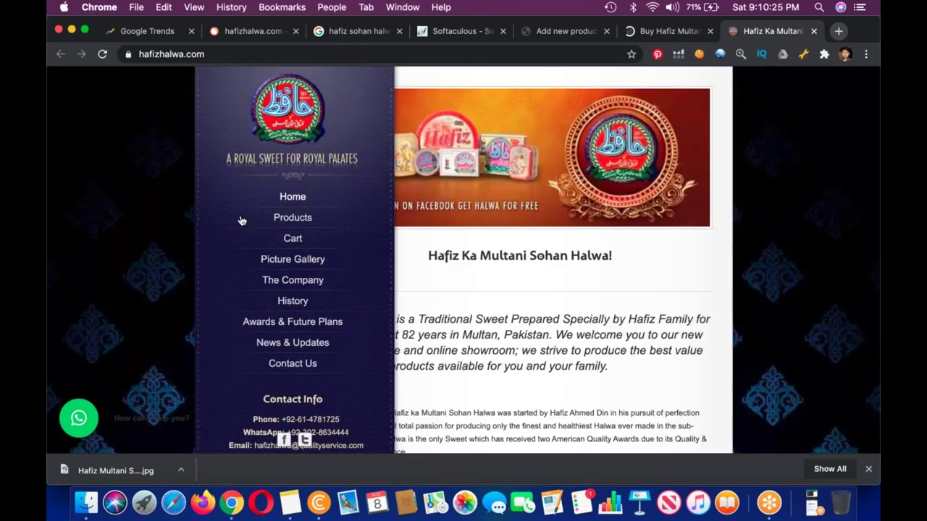
pyautogui.click(242, 219)
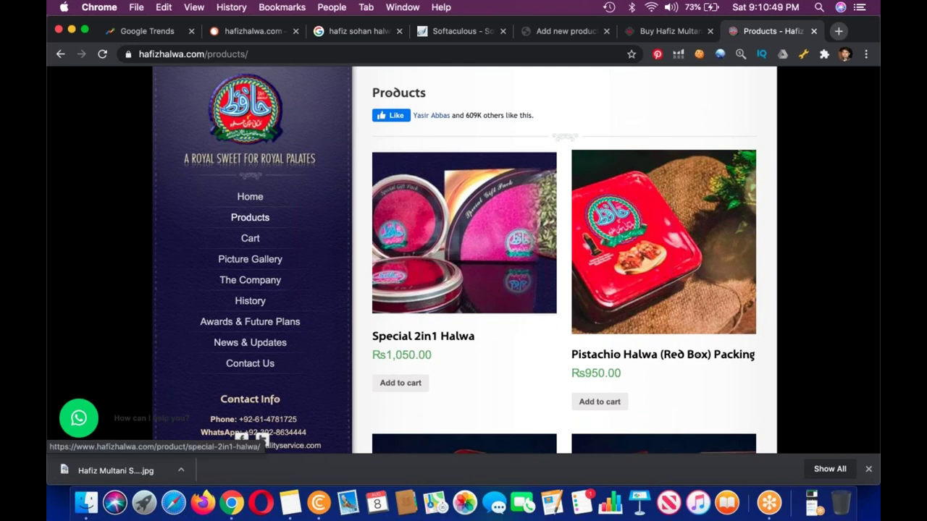
# - Look through the hafizhalwa.com product list, open the Badami Halwa (Awami) product and check its 1/2kg price
pyautogui.scroll(-6, 463, 253)
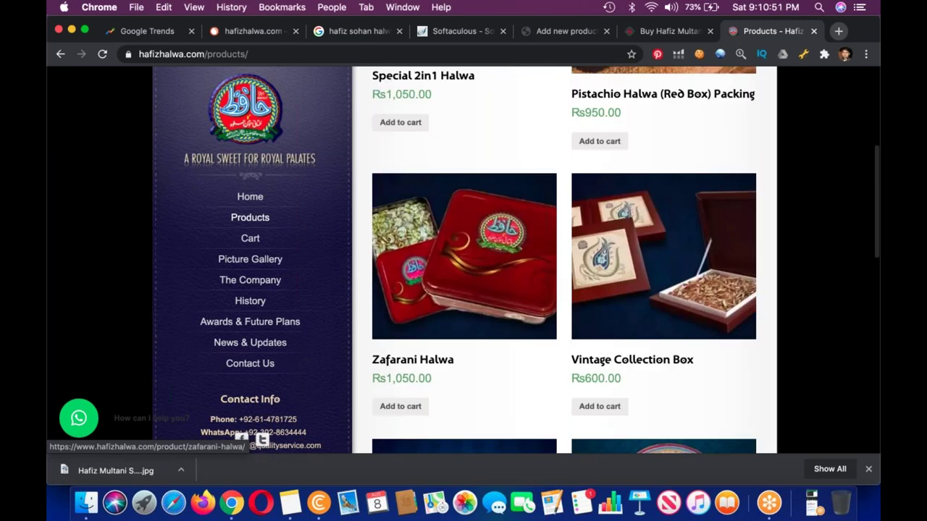
pyautogui.scroll(-3, 463, 253)
pyautogui.scroll(-3, 463, 362)
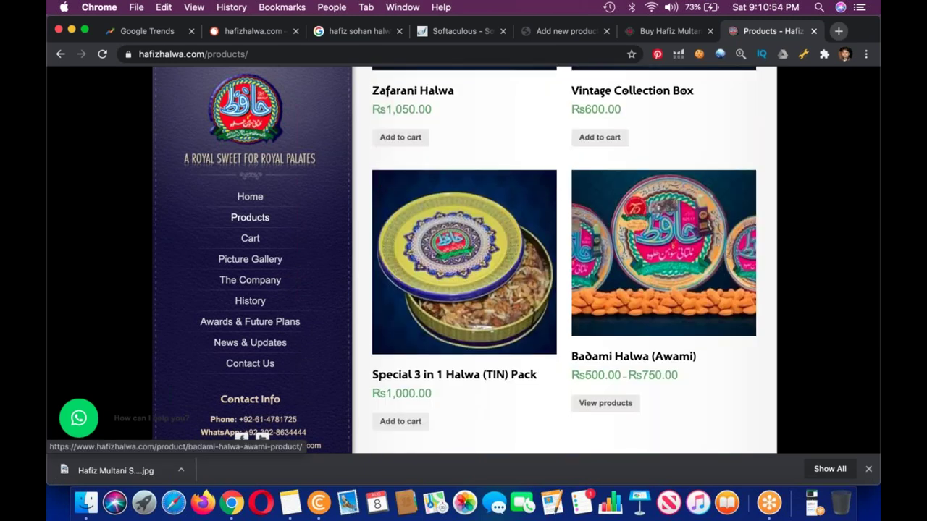
pyautogui.scroll(-3, 666, 362)
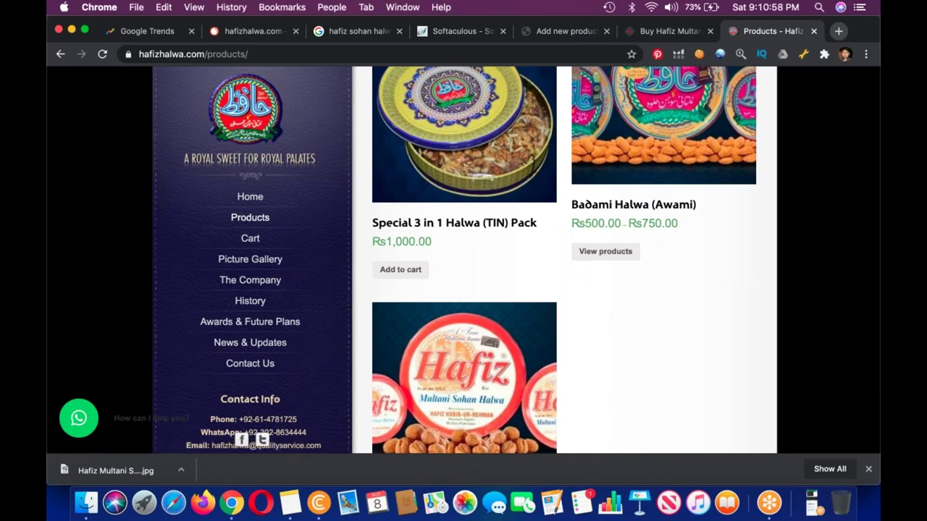
pyautogui.scroll(1, 535, 326)
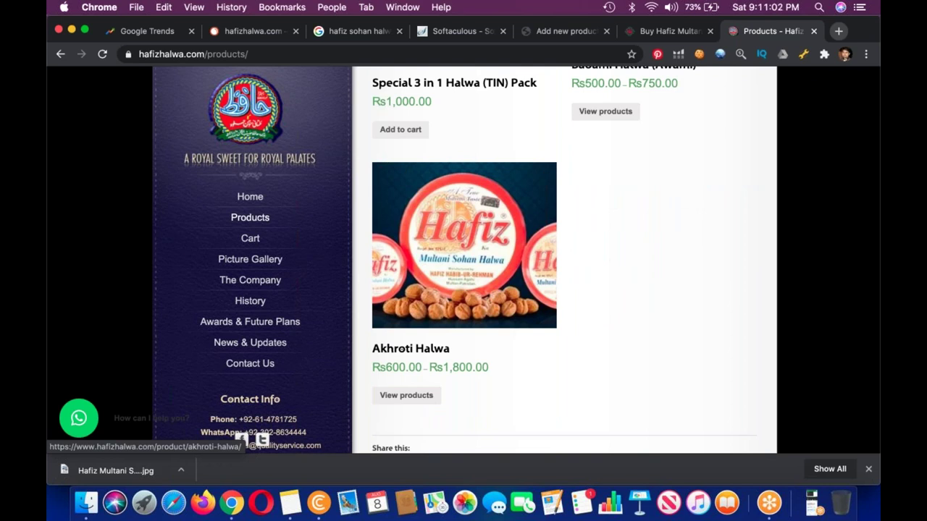
pyautogui.scroll(5, 464, 326)
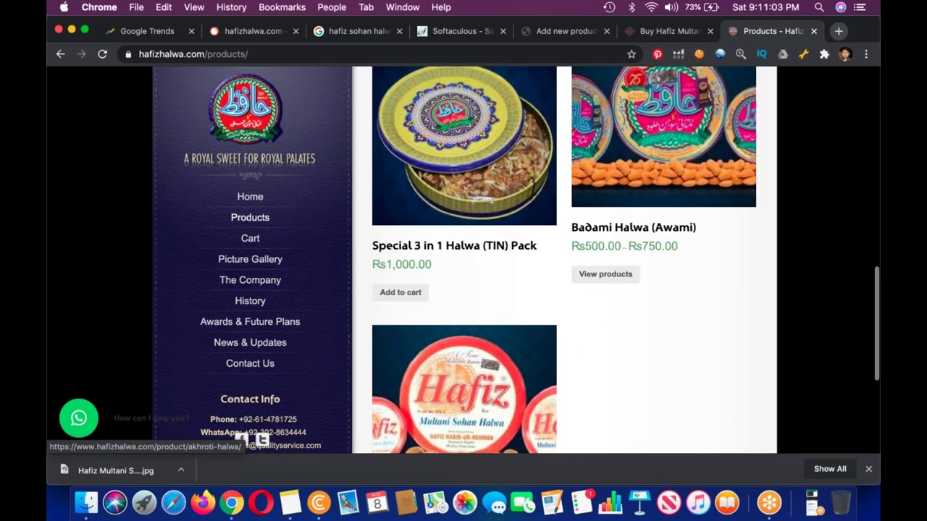
pyautogui.scroll(5, 663, 217)
pyautogui.scroll(-4, 663, 217)
pyautogui.click(663, 199)
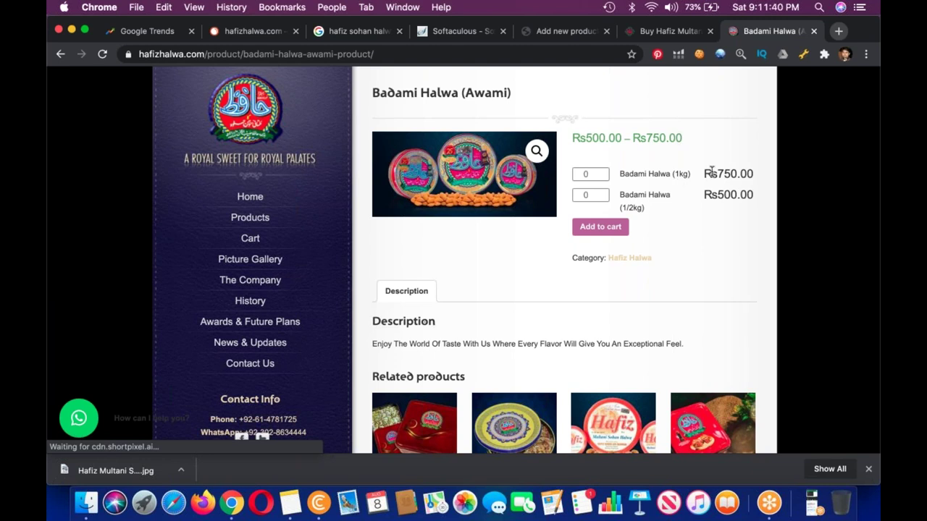
pyautogui.doubleClick(728, 194)
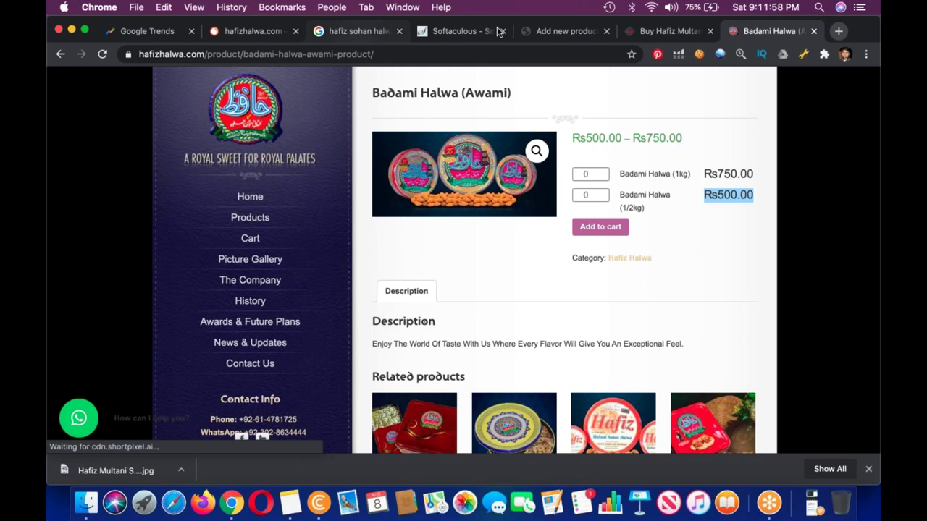
# - Return to the "hafiz sohan halwa" image search, show all web results instead and look them over
pyautogui.click(350, 34)
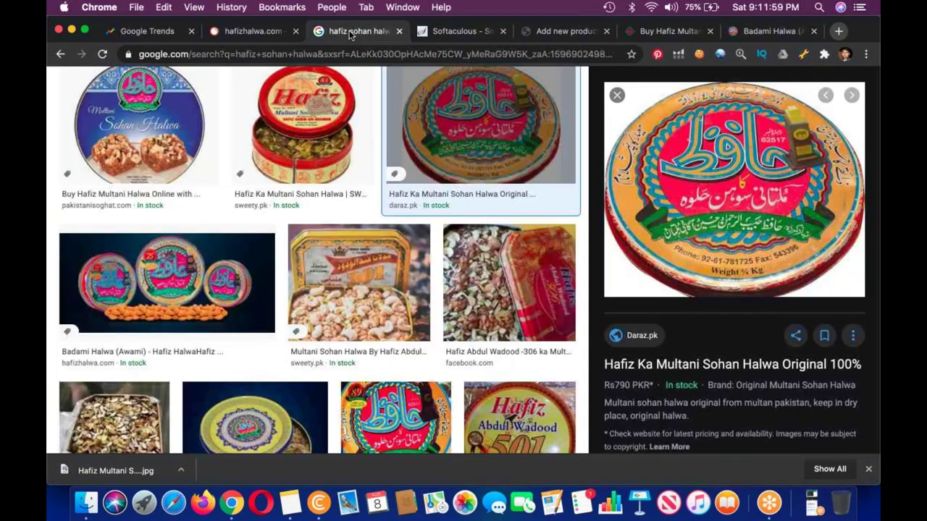
pyautogui.scroll(4, 217, 181)
pyautogui.click(215, 125)
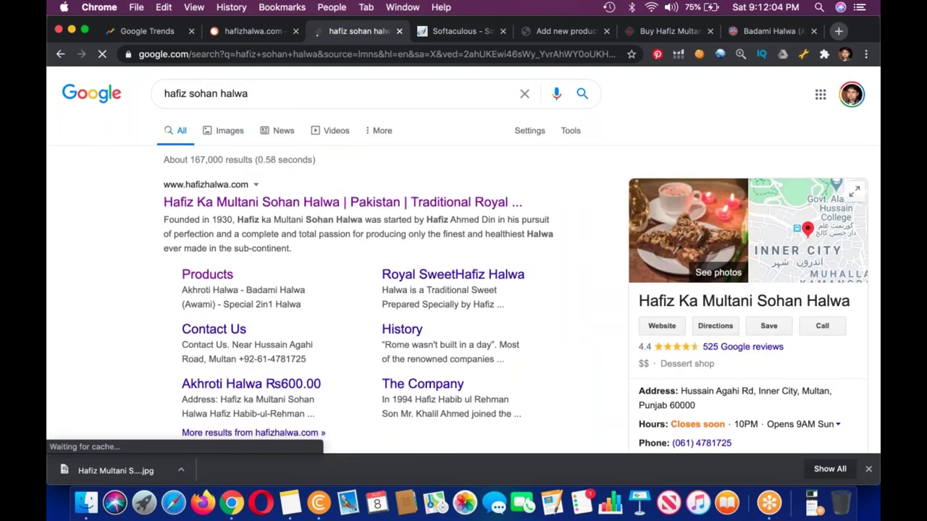
pyautogui.scroll(-4, 465, 340)
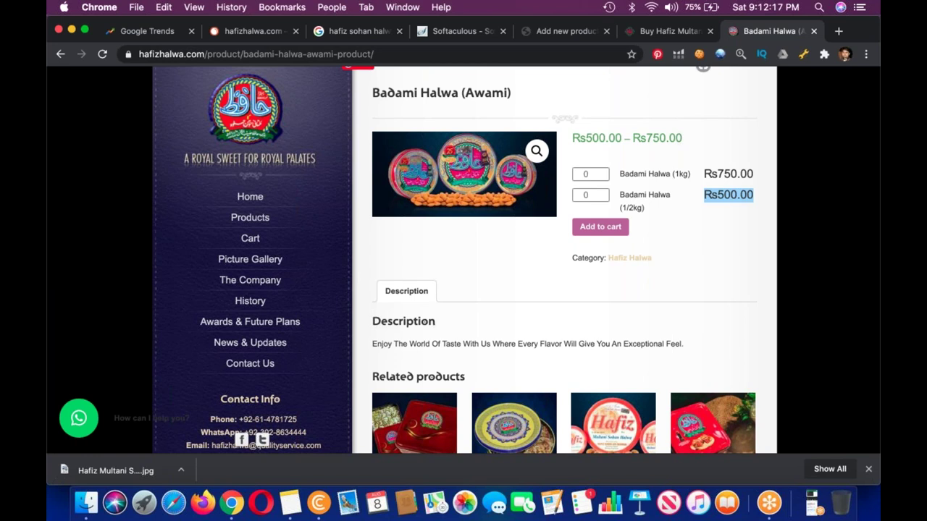
# - Review the Badami Halwa (Awami) product page and highlight its description sentence
pyautogui.scroll(-10, 506, 295)
pyautogui.scroll(10, 486, 256)
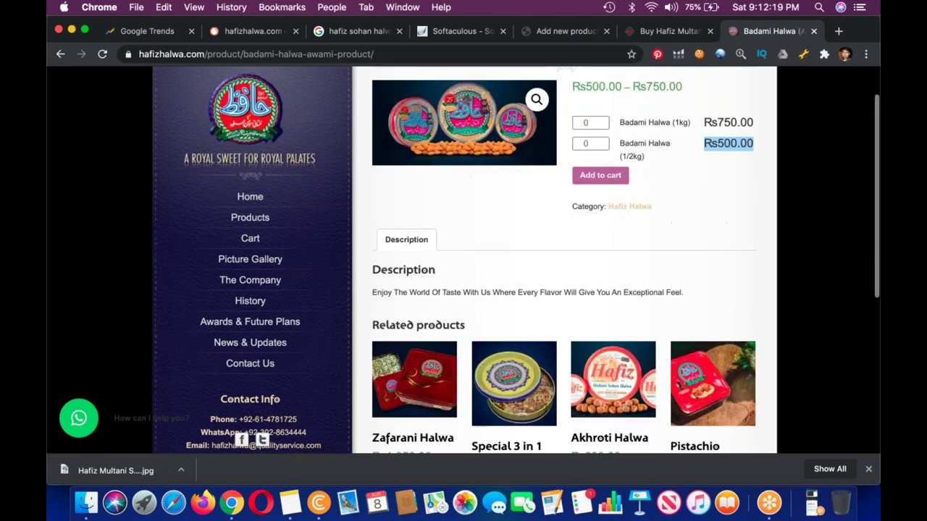
pyautogui.tripleClick(527, 319)
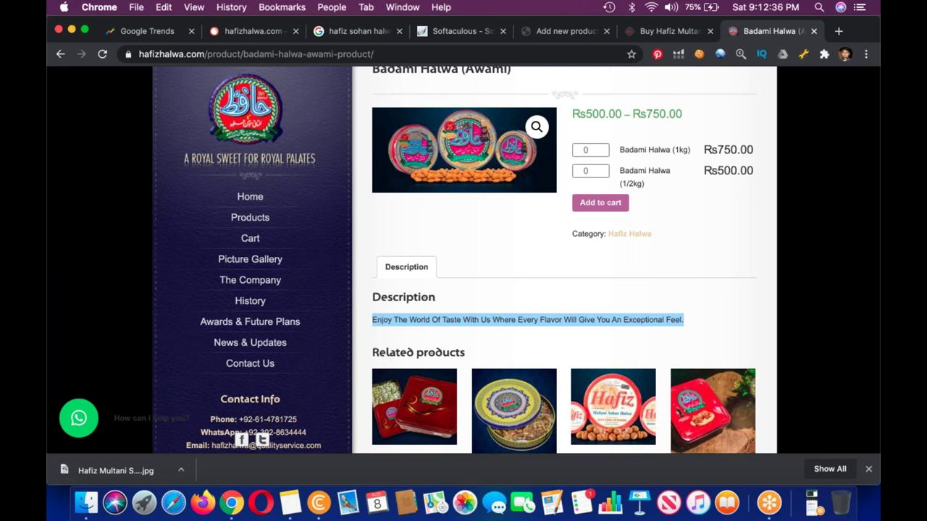
# - View the Badami Halwa product image in a separate tab and close that tab
pyautogui.rightClick(437, 139)
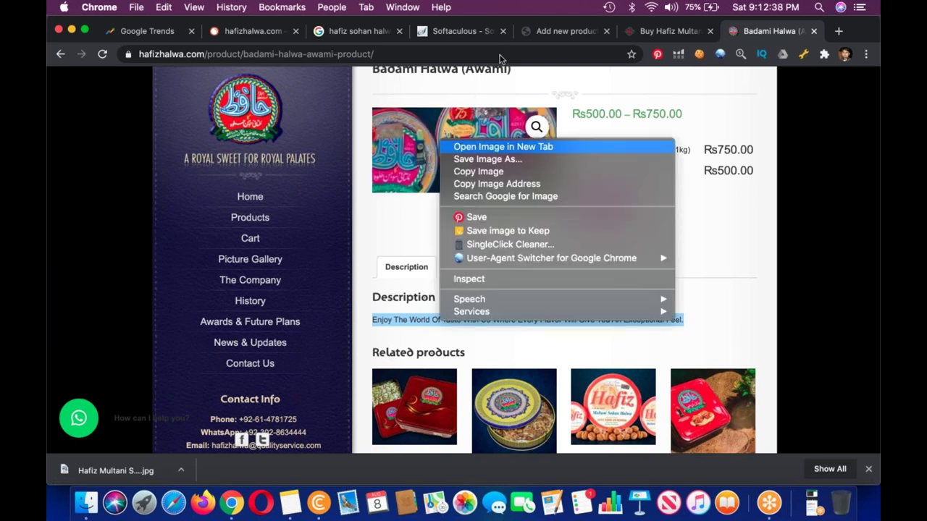
pyautogui.press('Return')
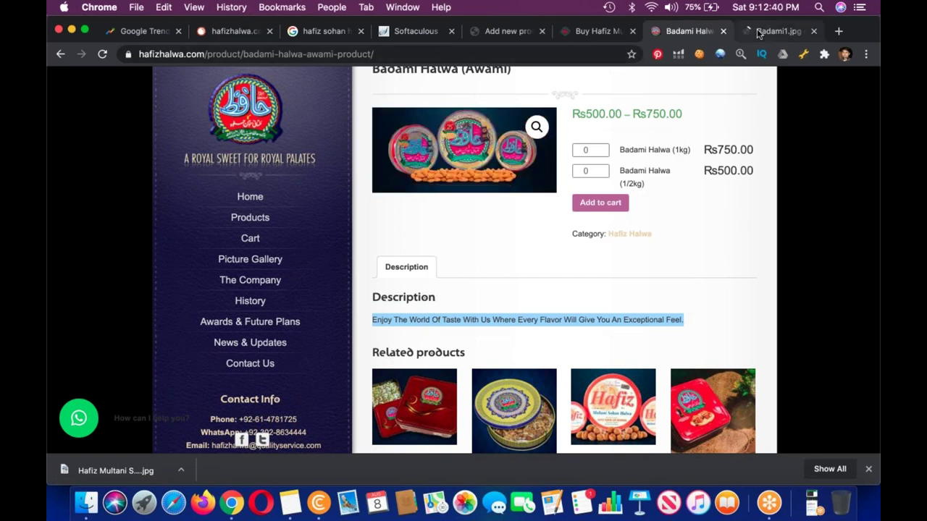
pyautogui.click(793, 32)
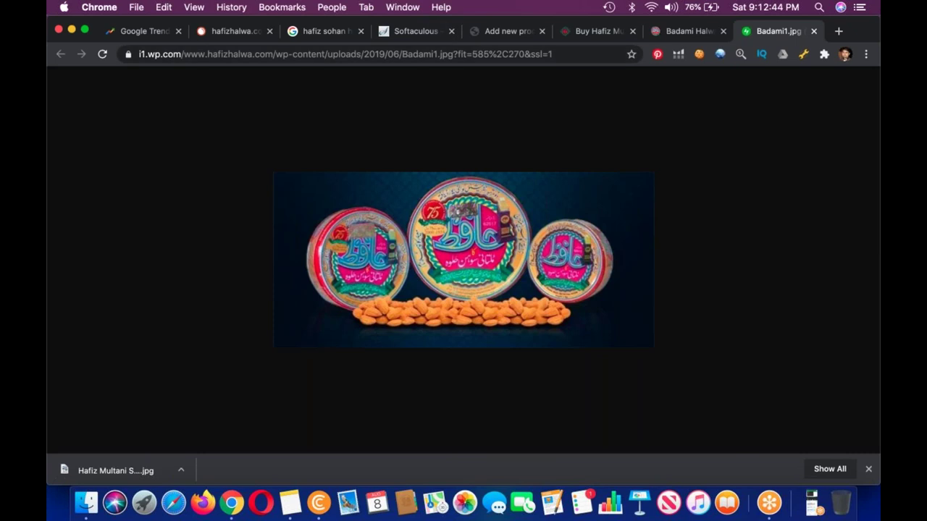
pyautogui.click(813, 31)
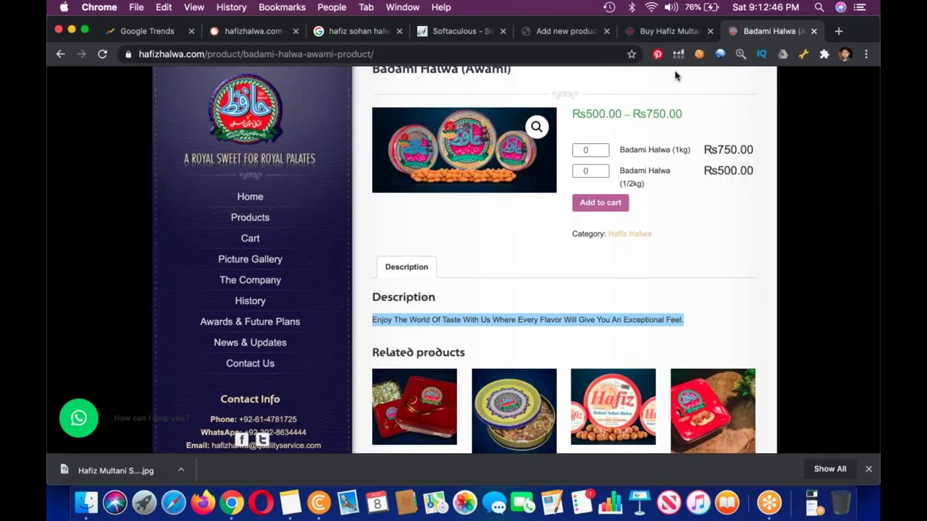
# - Return to the new WooCommerce product, upload "Hafiz Multani Sohan Halwa.jpg" from the Desktop and set it as the product image
pyautogui.press('super+5')
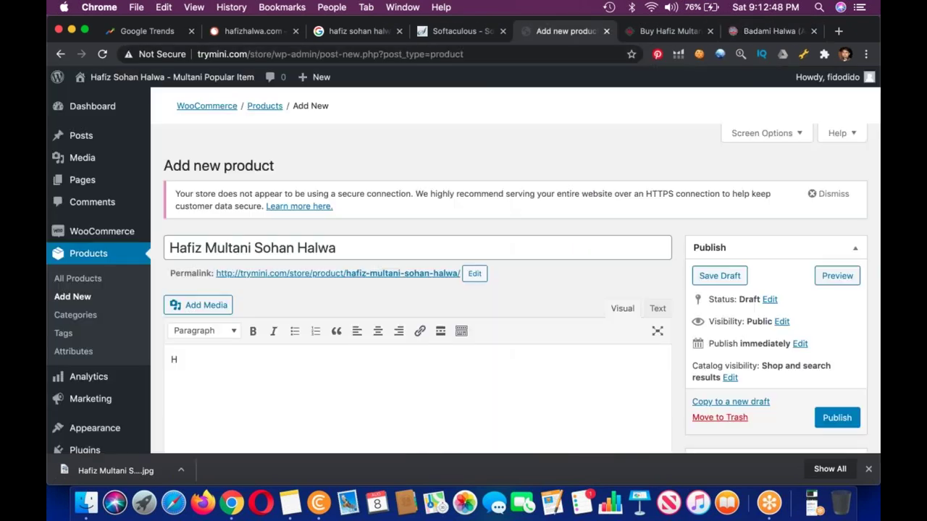
pyautogui.scroll(-5, 463, 290)
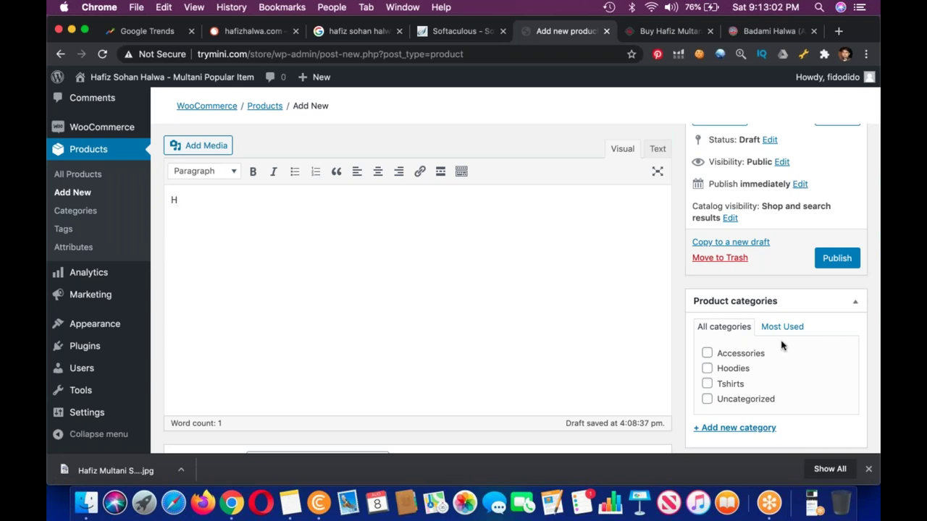
pyautogui.scroll(-5, 782, 346)
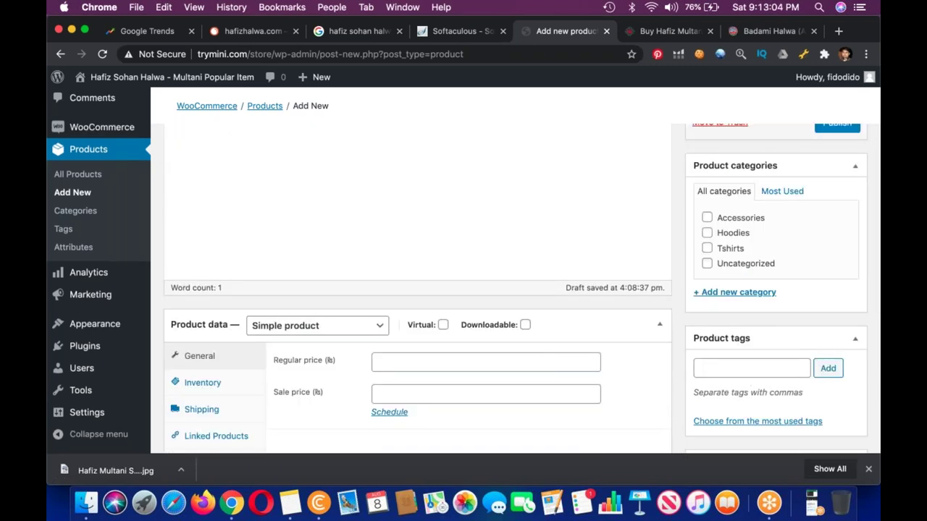
pyautogui.scroll(-2, 729, 319)
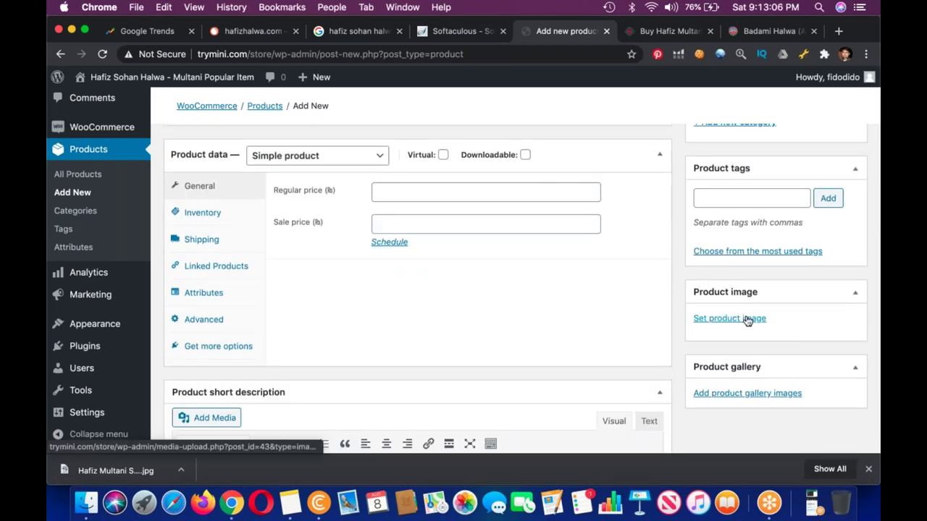
pyautogui.click(729, 319)
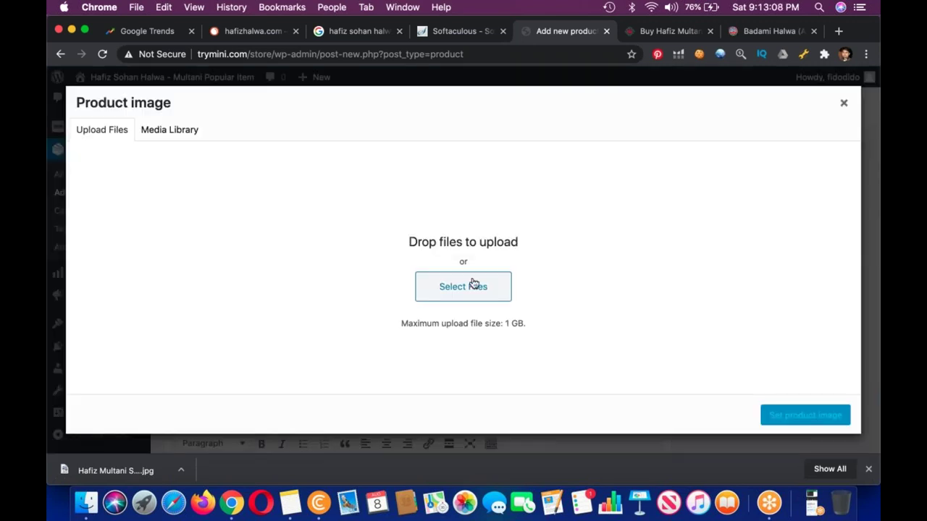
pyautogui.click(472, 284)
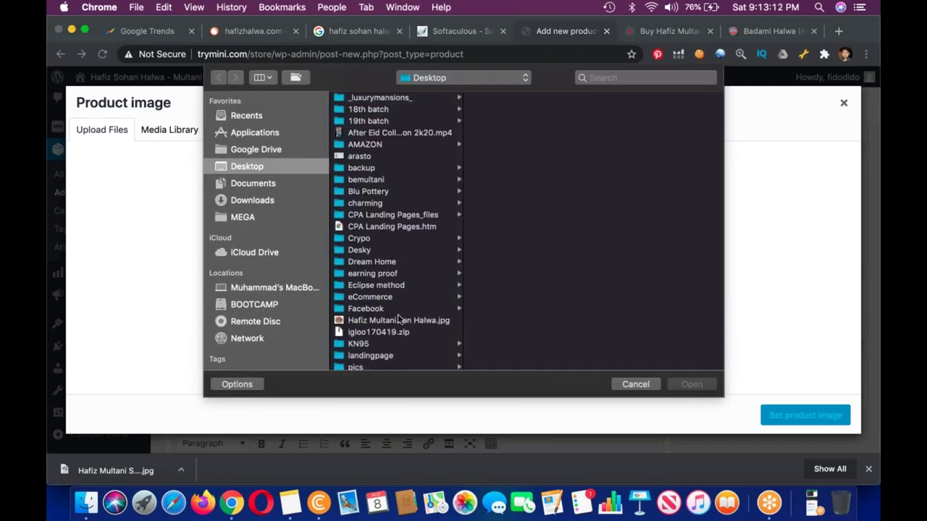
pyautogui.click(397, 313)
pyautogui.click(398, 320)
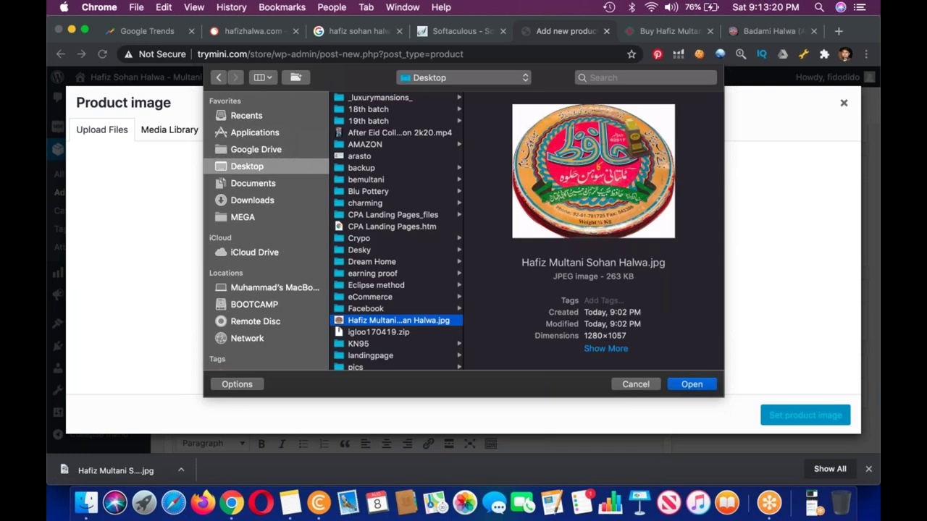
pyautogui.click(691, 385)
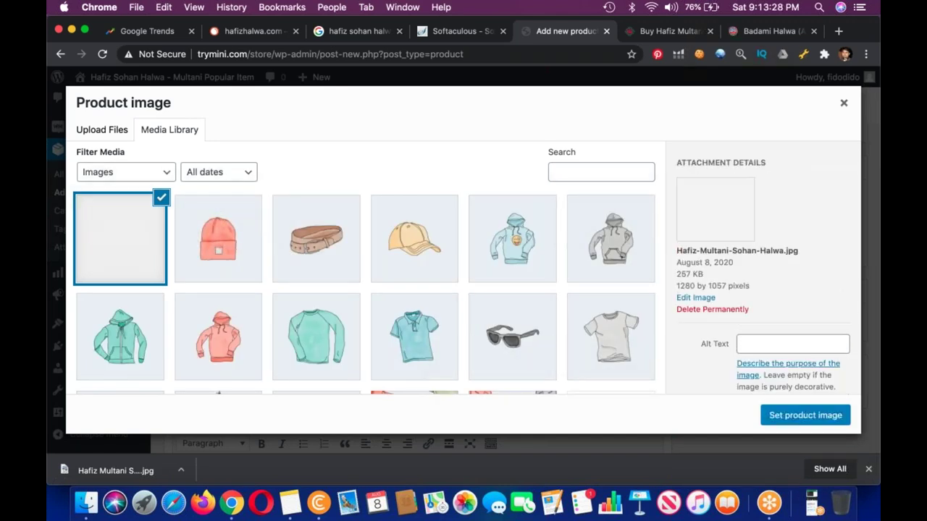
pyautogui.click(773, 407)
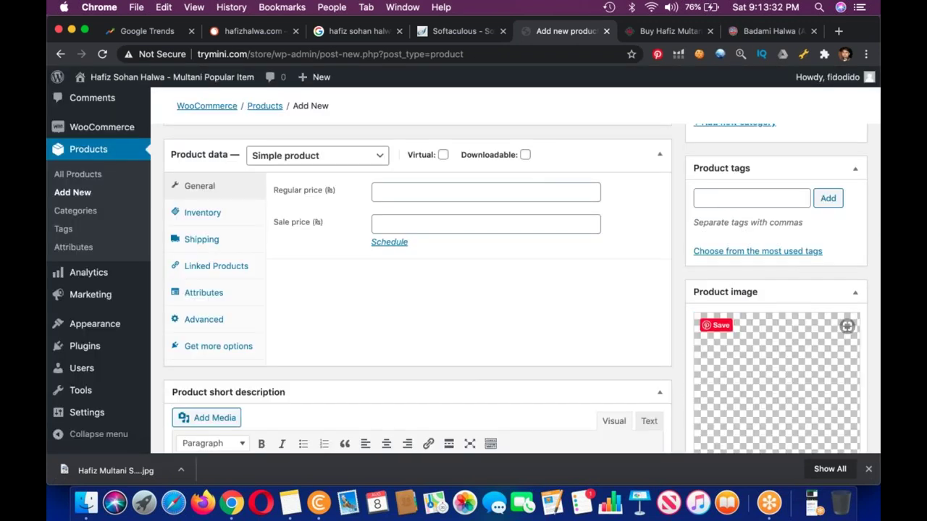
# - Set the product's regular price to 750 and its sale price to 500
pyautogui.click(414, 192)
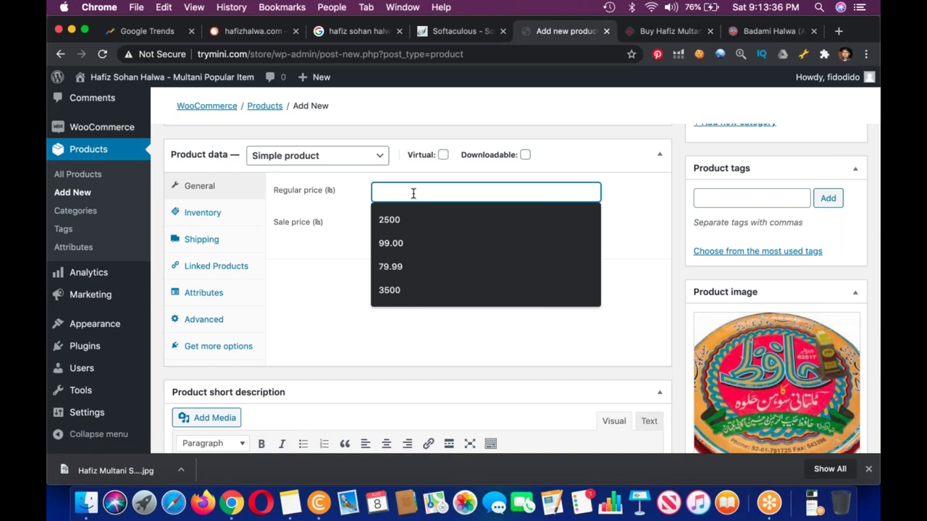
pyautogui.write('750')
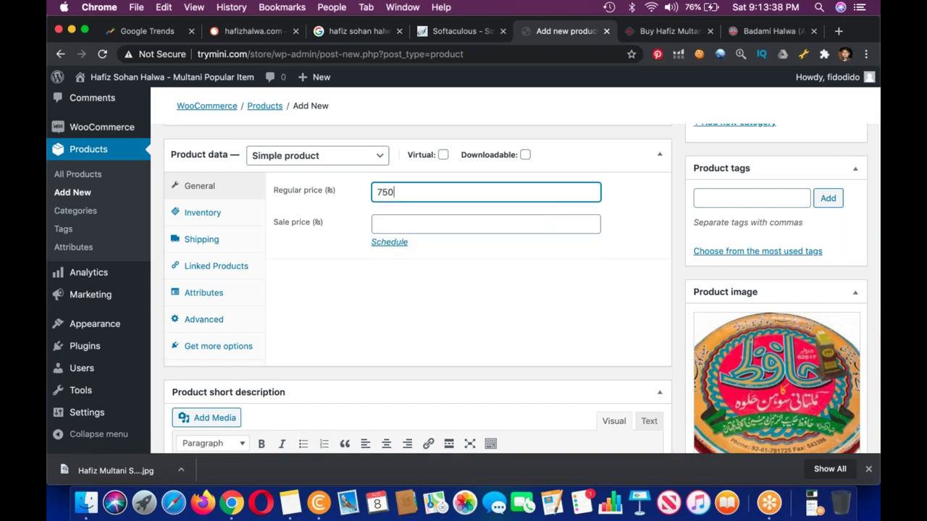
pyautogui.click(407, 222)
pyautogui.write('500')
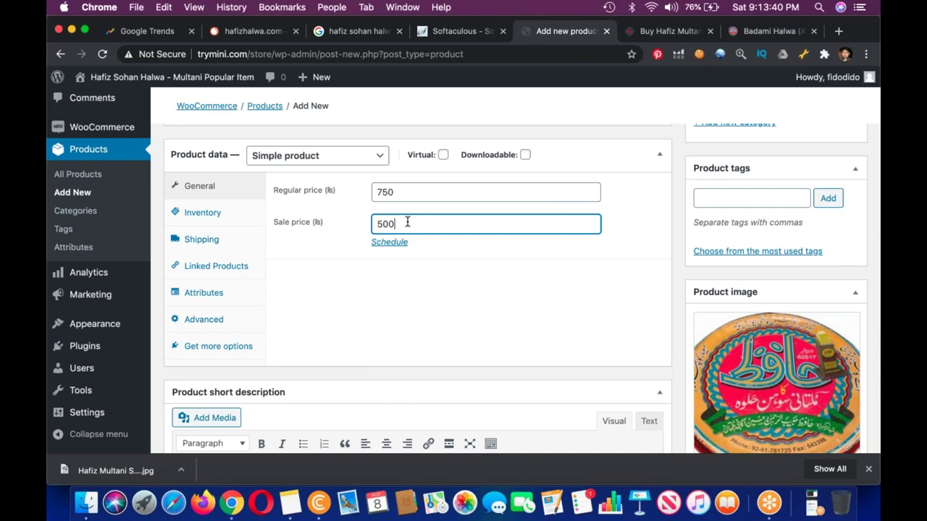
# - Check the rest of the product form and publish the Hafiz Multani Sohan Halwa product
pyautogui.scroll(-6, 806, 393)
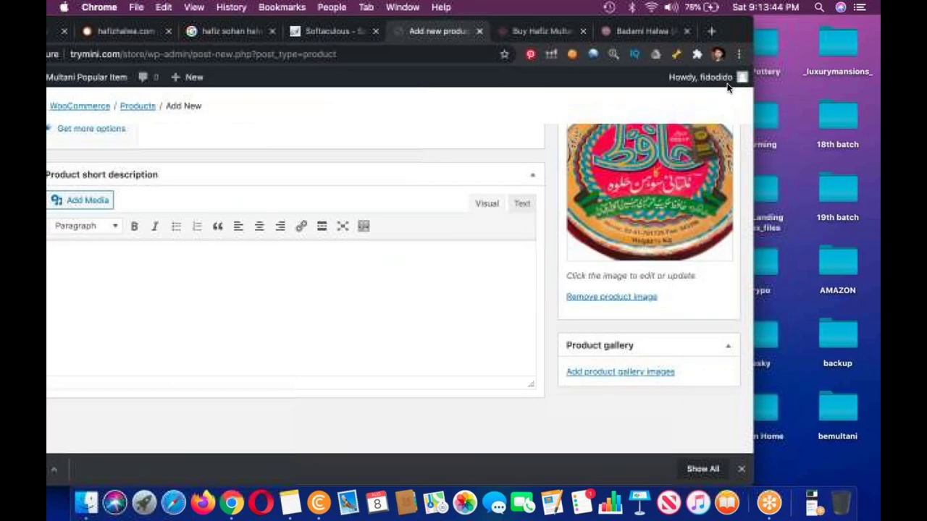
pyautogui.scroll(10, 727, 87)
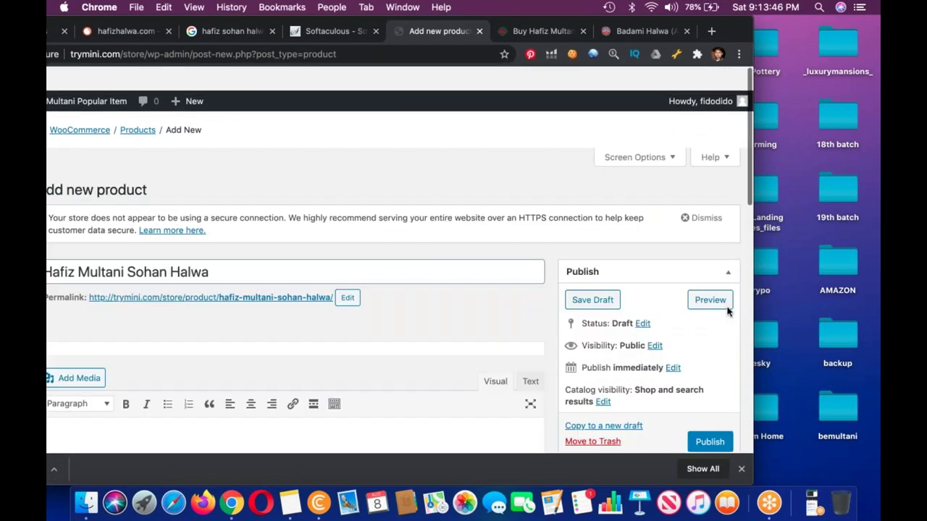
pyautogui.scroll(-1, 728, 312)
pyautogui.click(710, 417)
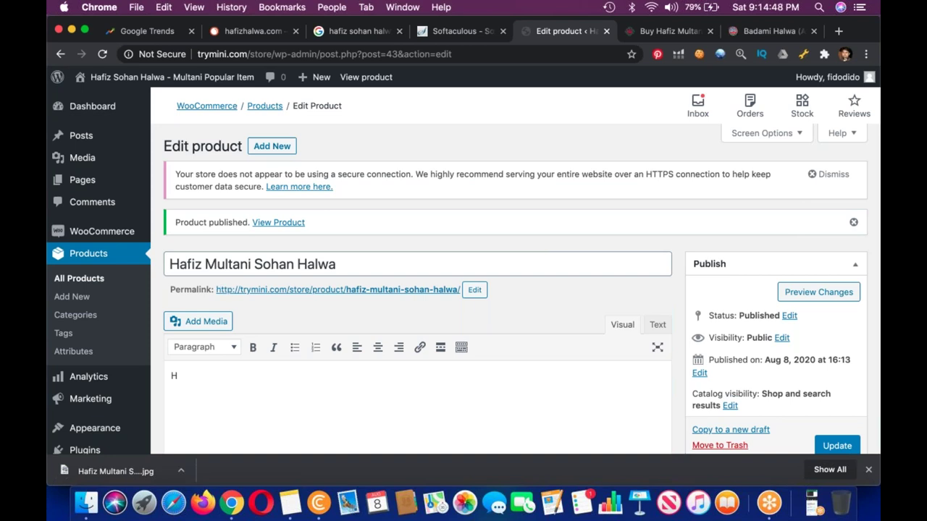
# - Review the published product's edit form, including description, prices, short description, image and categories
pyautogui.scroll(-3, 464, 291)
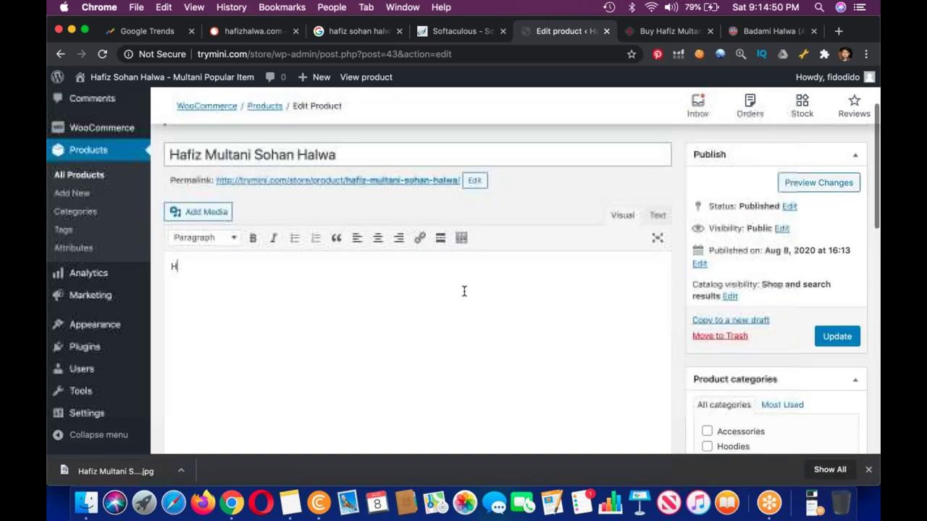
pyautogui.scroll(-10, 464, 291)
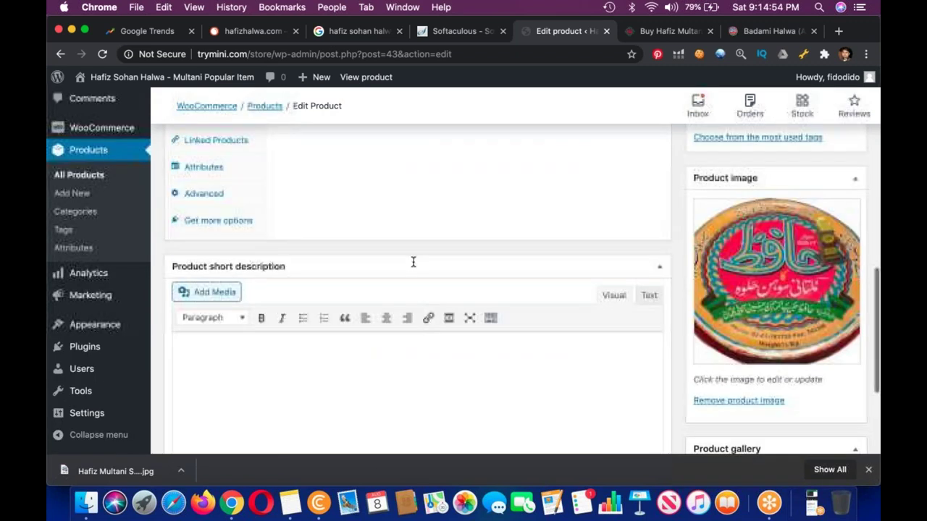
pyautogui.scroll(-3, 413, 260)
pyautogui.click(413, 260)
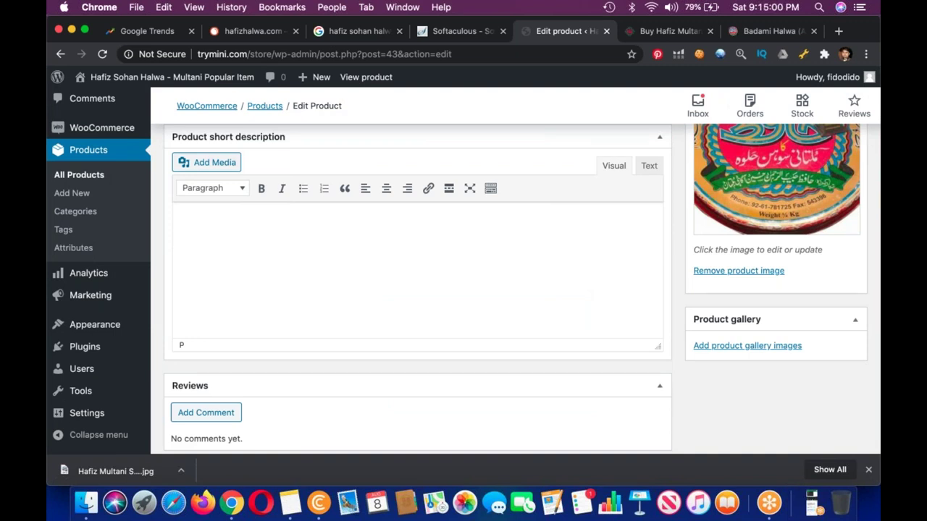
pyautogui.scroll(10, 209, 335)
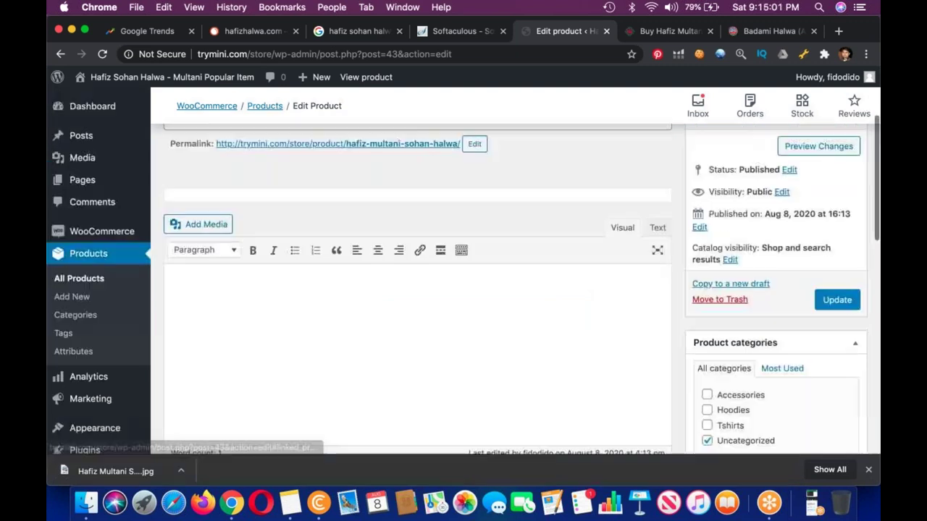
pyautogui.scroll(-15, 215, 318)
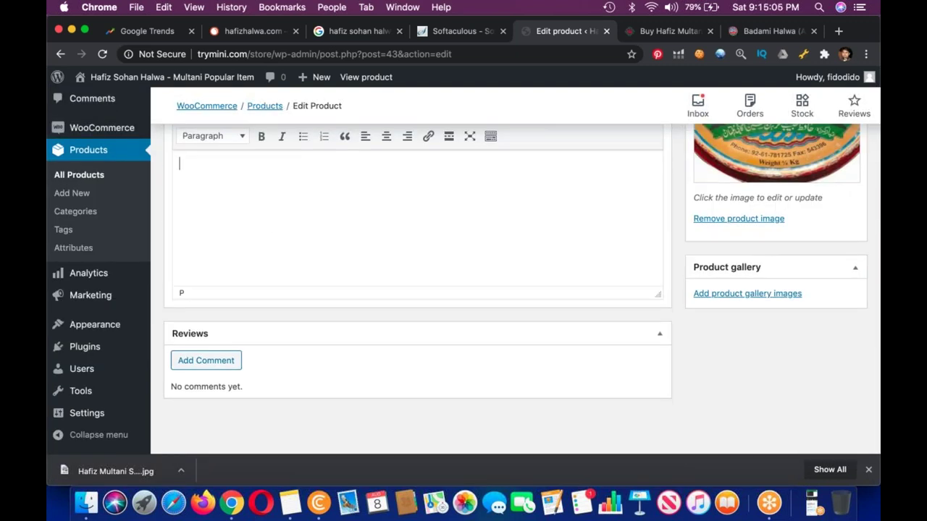
pyautogui.scroll(12, 463, 268)
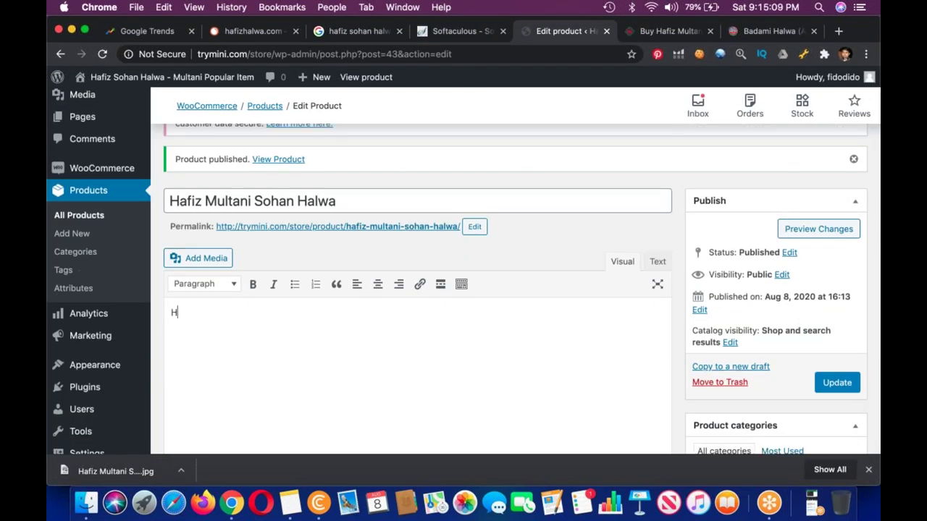
pyautogui.scroll(-5, 608, 314)
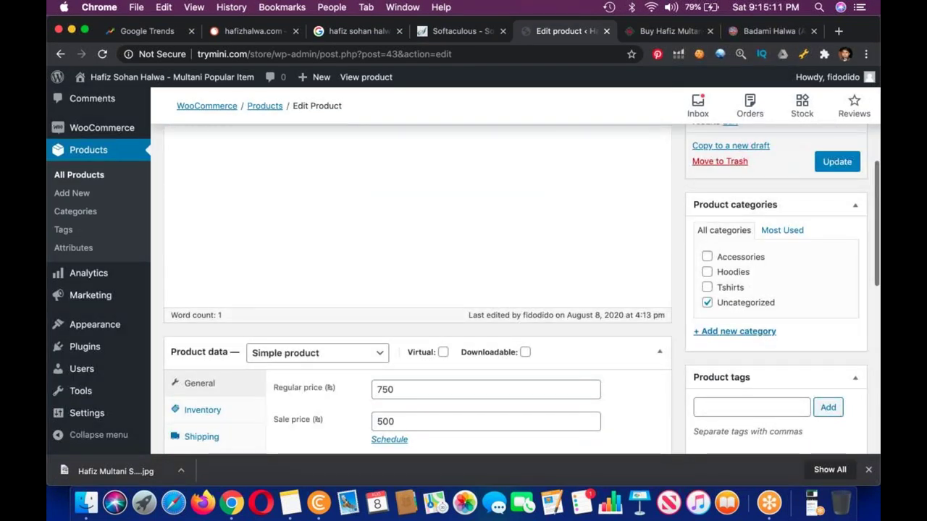
# - Open the WordPress page for adding new plugins
pyautogui.scroll(10, 435, 249)
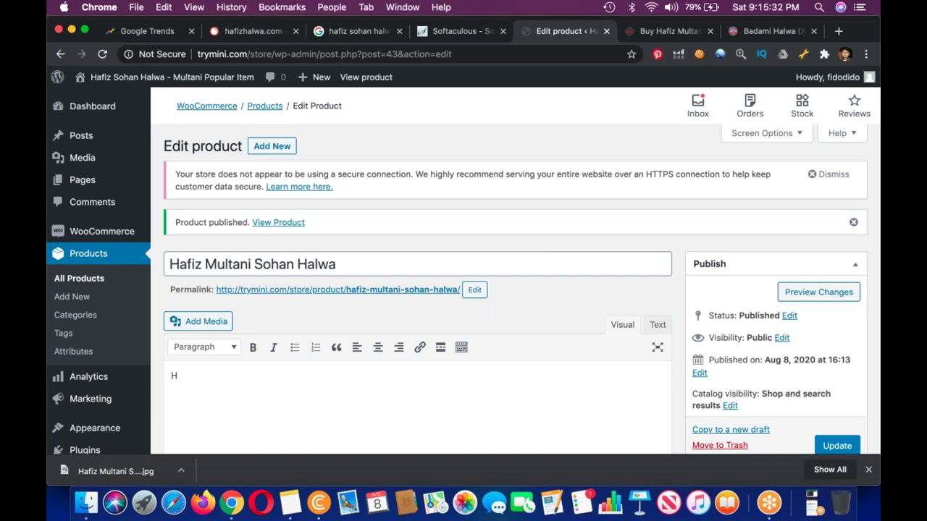
pyautogui.moveTo(115, 447)
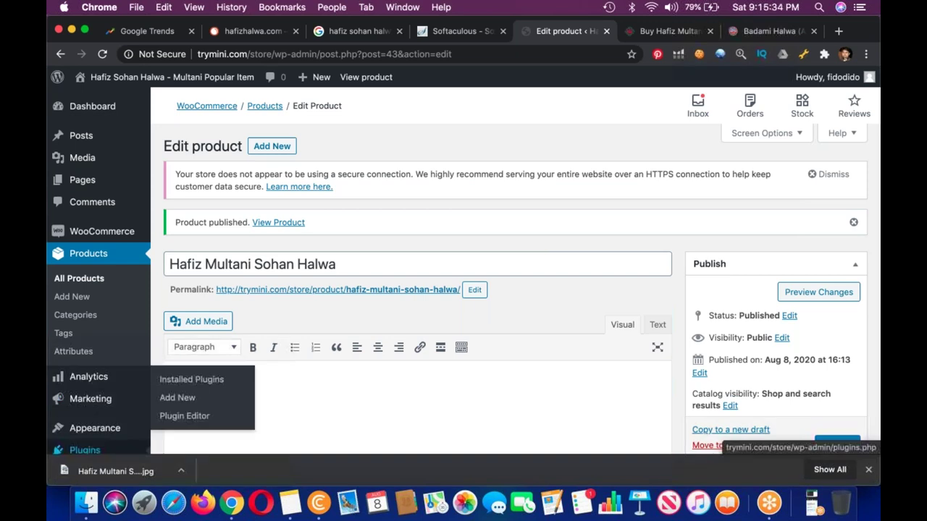
pyautogui.click(166, 402)
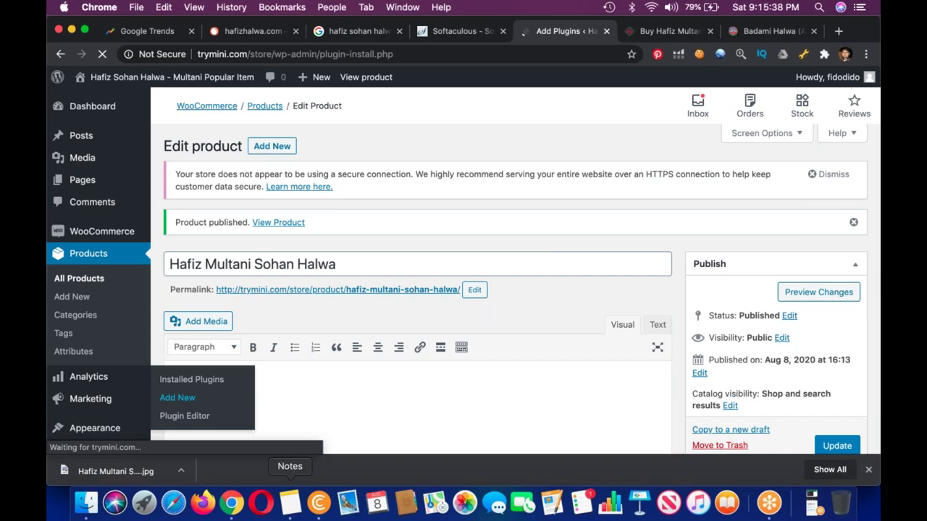
# - Switch to the Notes app and add the heading "Instant help" at the end of the lecture note
pyautogui.click(289, 502)
pyautogui.press('Return')
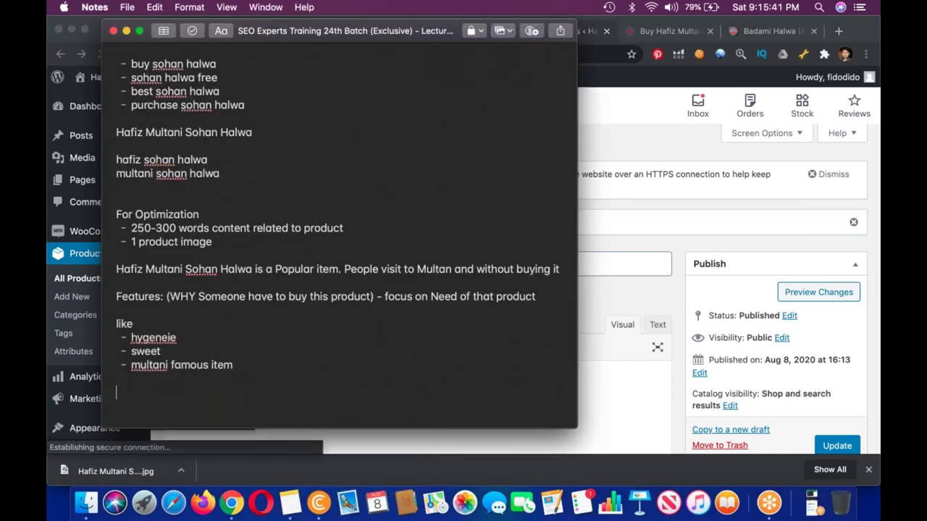
pyautogui.write('Instant ')
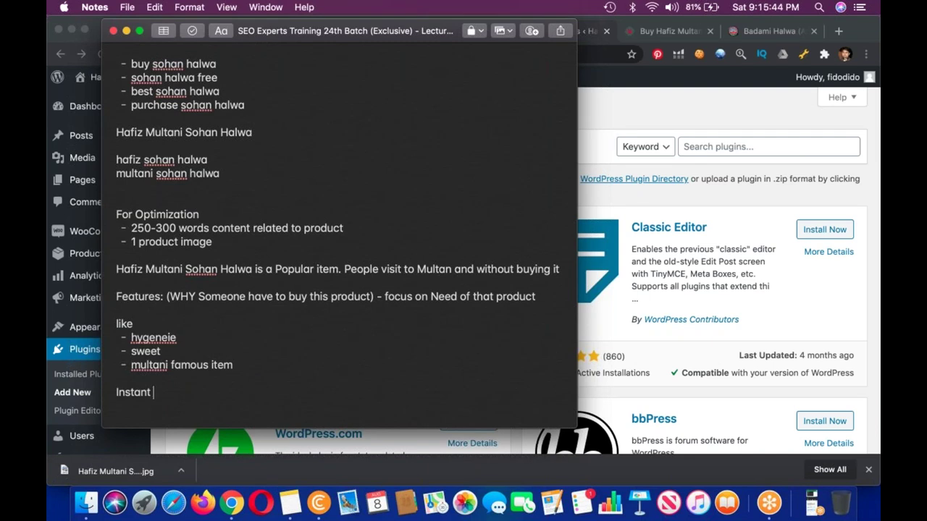
pyautogui.write('help')
pyautogui.press('BackSpace')
# - Add "tawk.to" as the first bullet under the "Instant help" heading
pyautogui.press('Return')
pyautogui.write('- tawk')
pyautogui.press('BackSpace')
pyautogui.press('BackSpace')
pyautogui.write('lk.t')
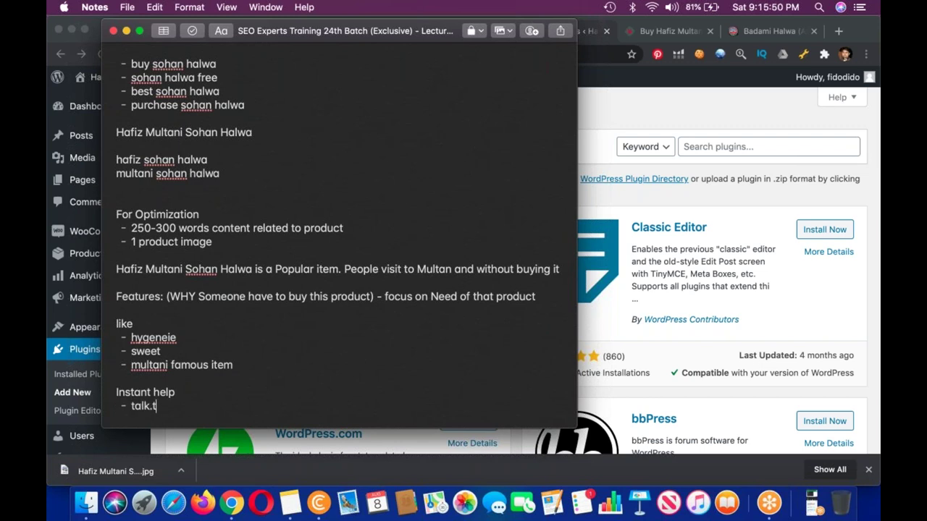
pyautogui.press('BackSpace')
pyautogui.write('w')
pyautogui.press('BackSpace')
pyautogui.press('BackSpace')
pyautogui.write('wk.to')
pyautogui.press('BackSpace')
# - Add the bullets "whatsapp" and "fb messenger" to the "Instant help" list
pyautogui.press('Return')
pyautogui.write('whatsa')
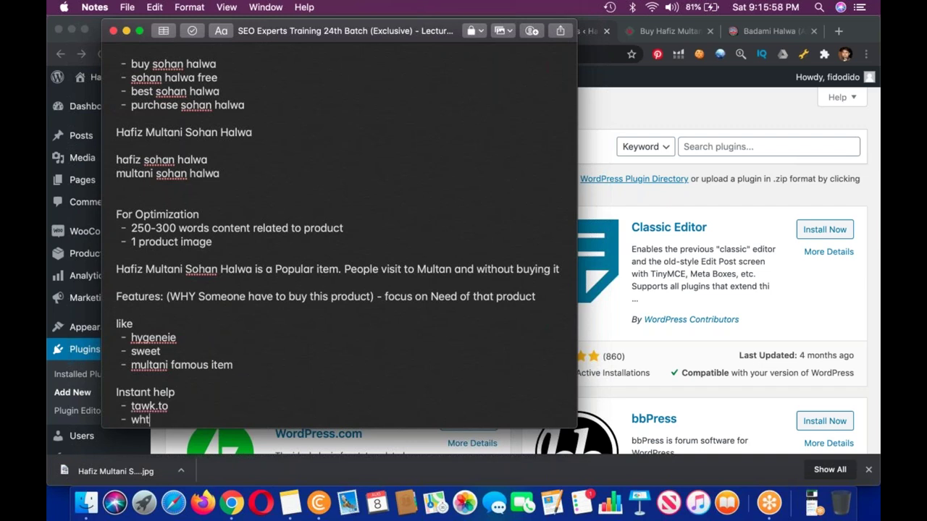
pyautogui.write('pp')
pyautogui.press('Return')
pyautogui.write('fb messenger')
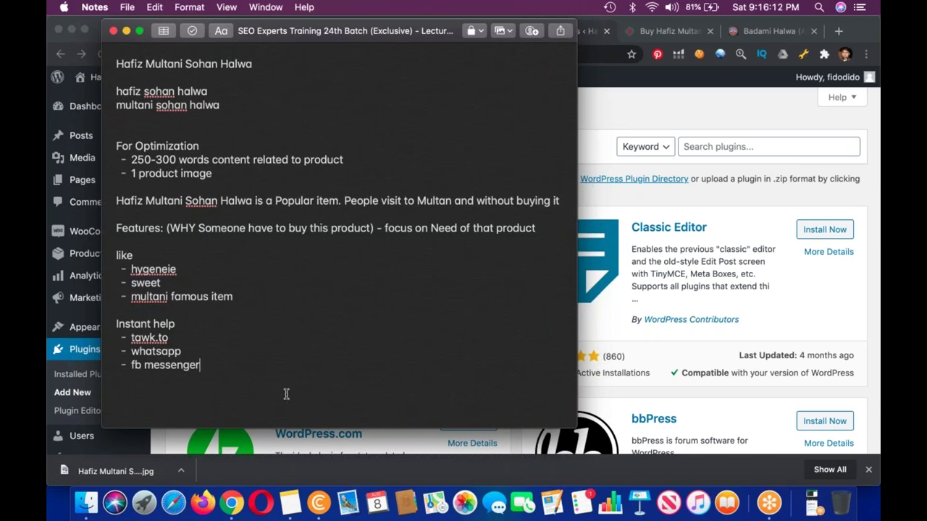
# - Return to the Add Plugins page in Chrome and search the plugins for "whatsapp"
pyautogui.doubleClick(134, 349)
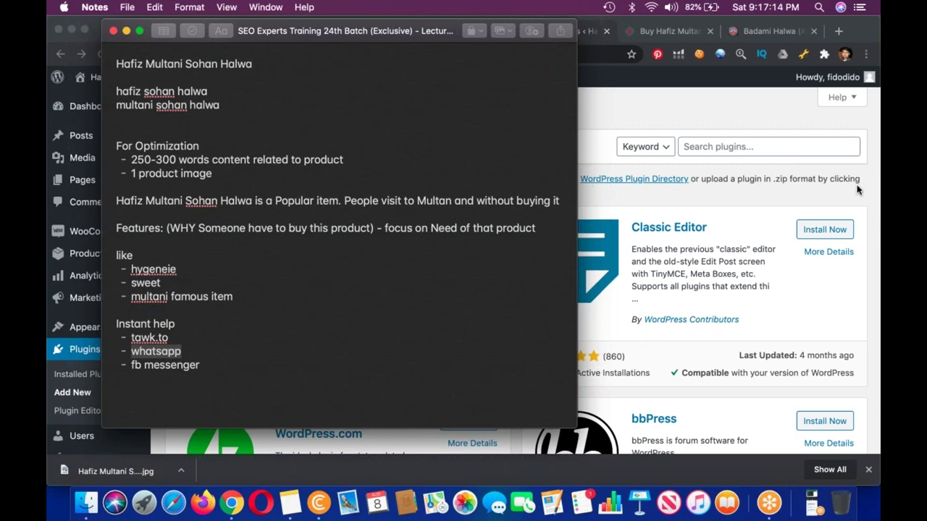
pyautogui.click(714, 195)
pyautogui.click(724, 148)
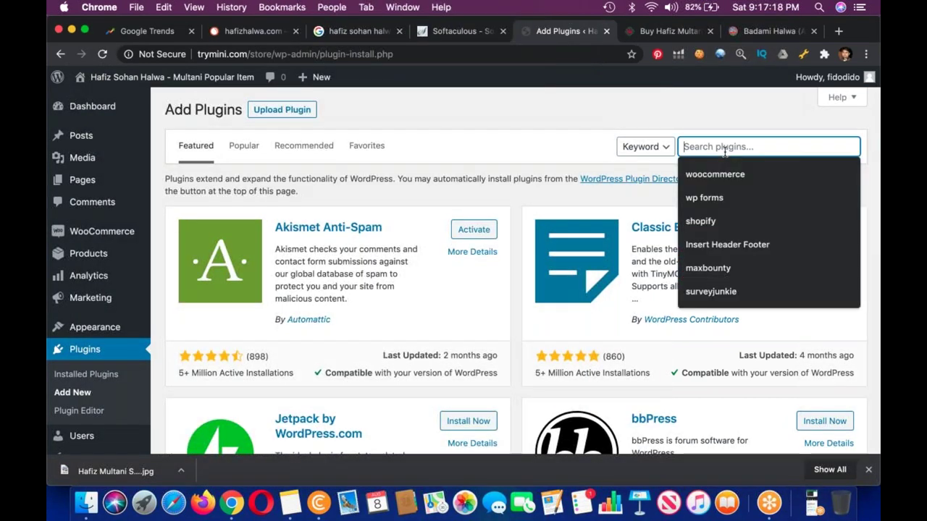
pyautogui.write('whatsapp')
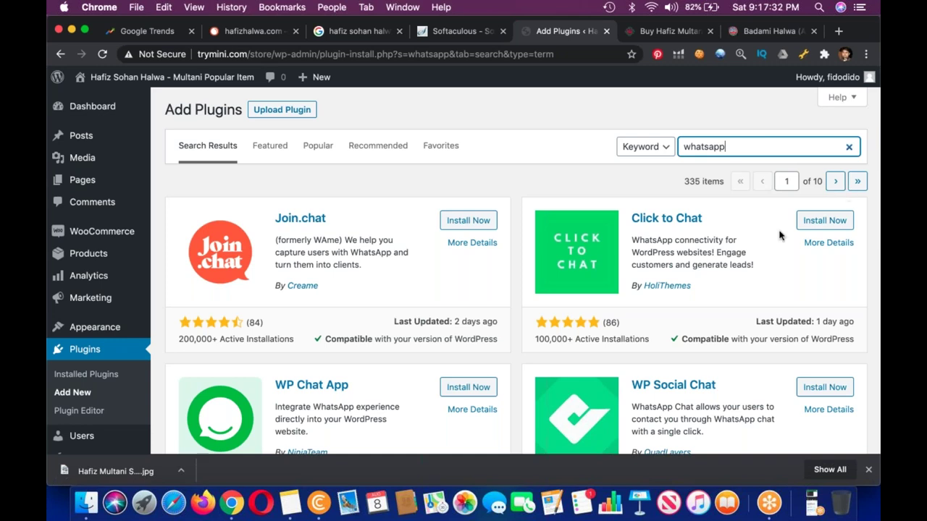
# - Browse the WhatsApp plugin search results, comparing chat button plugins by description, rating and active installations
pyautogui.scroll(-10, 777, 235)
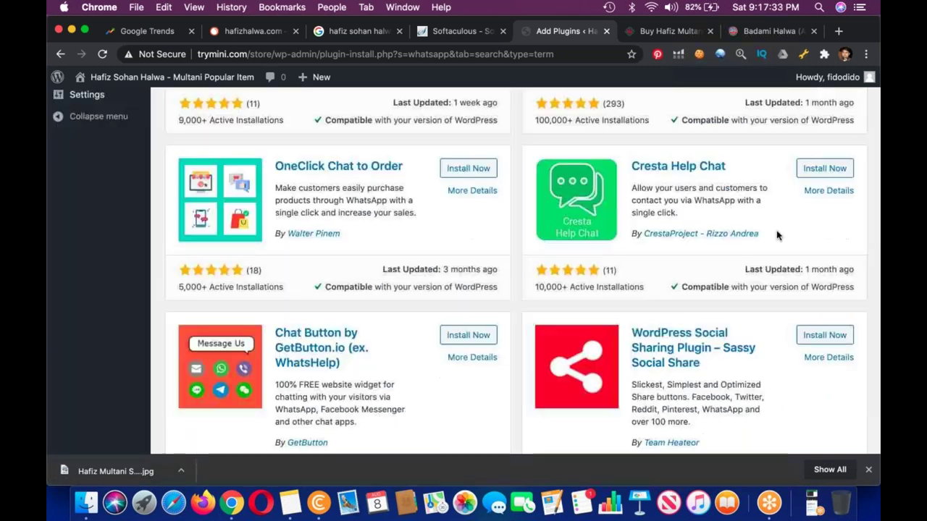
pyautogui.scroll(-2, 777, 235)
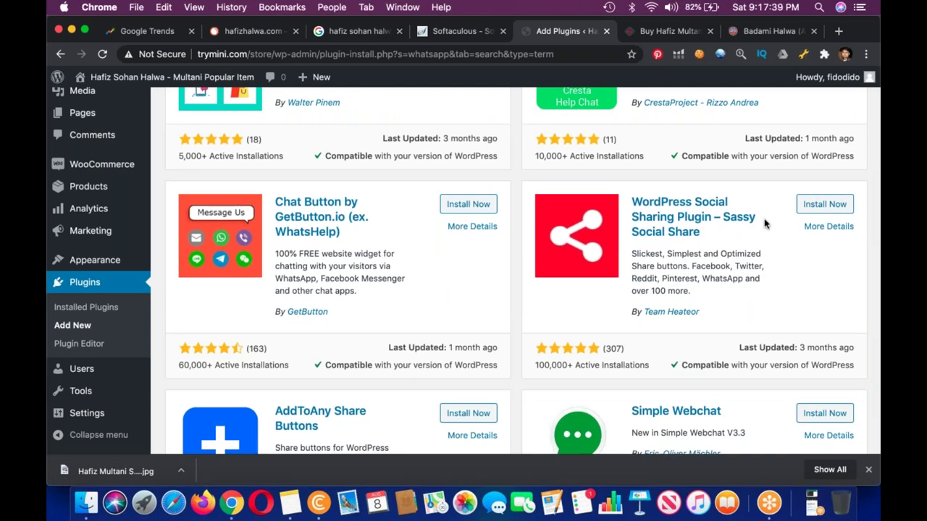
pyautogui.scroll(-5, 764, 224)
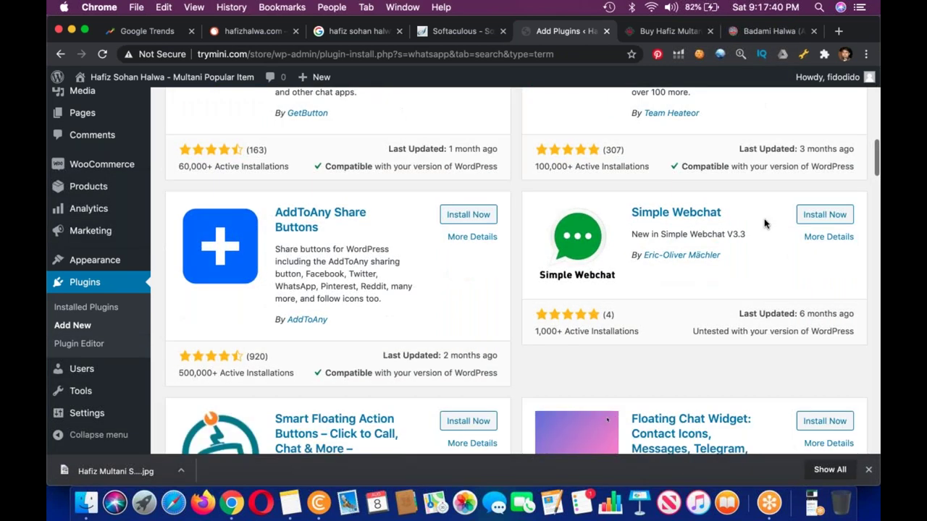
pyautogui.scroll(-5, 765, 224)
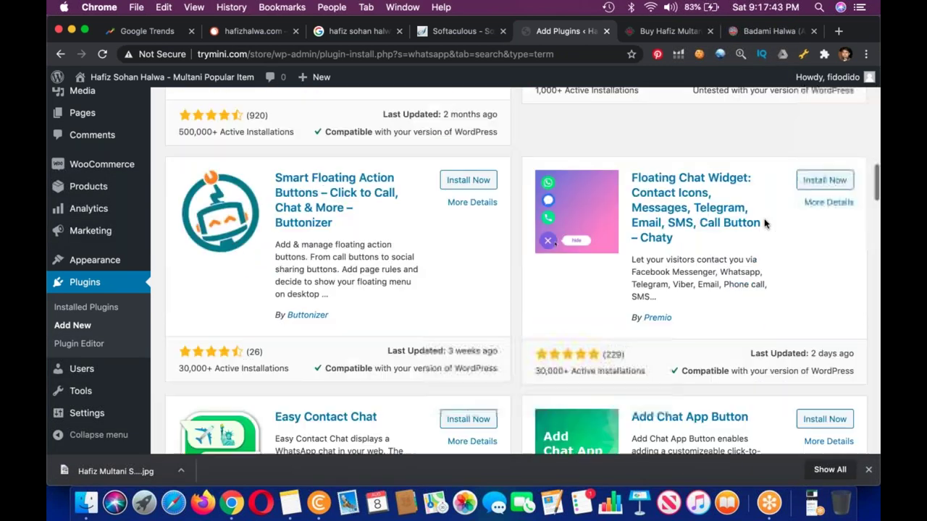
pyautogui.scroll(-5, 765, 223)
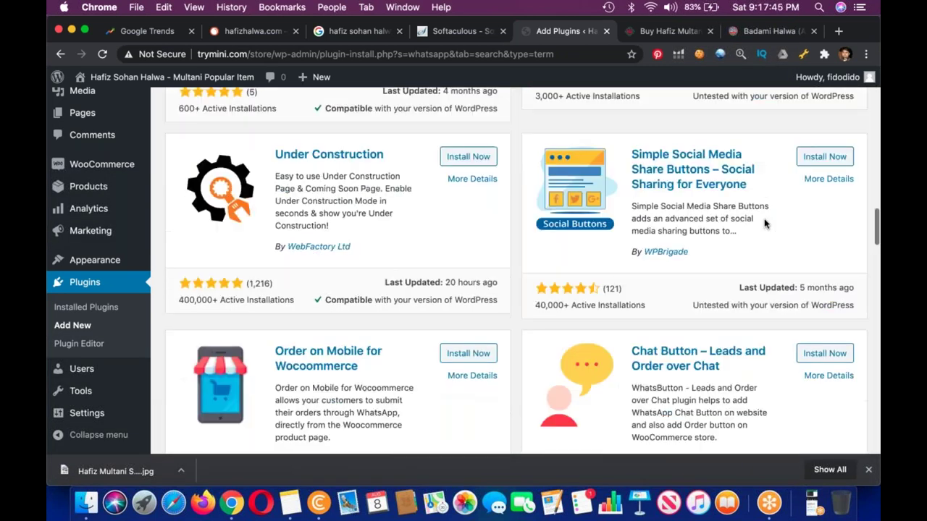
pyautogui.scroll(-2, 764, 223)
pyautogui.scroll(-1, 765, 224)
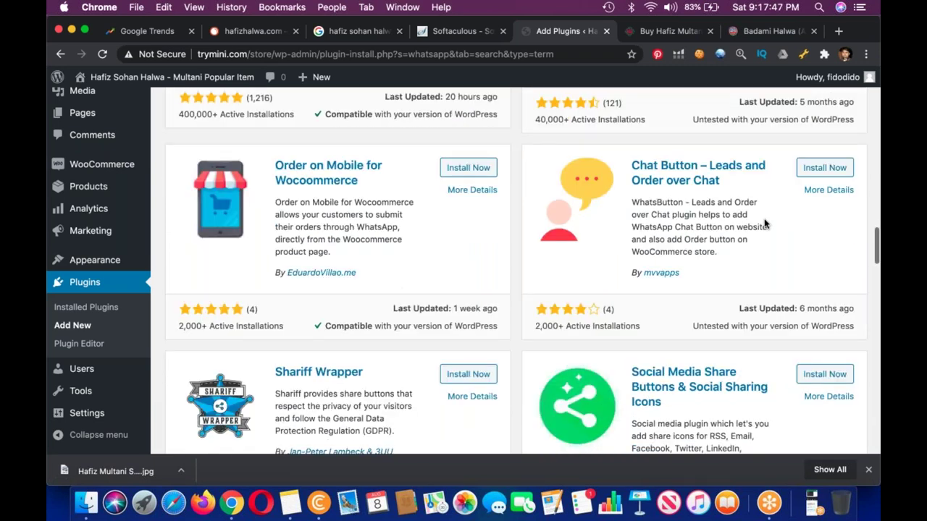
pyautogui.scroll(-7, 764, 224)
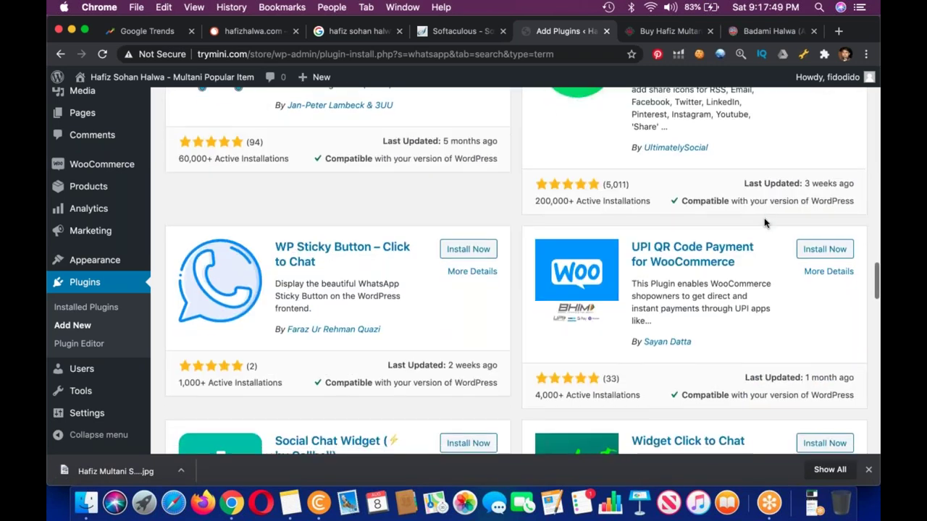
pyautogui.scroll(-2, 765, 223)
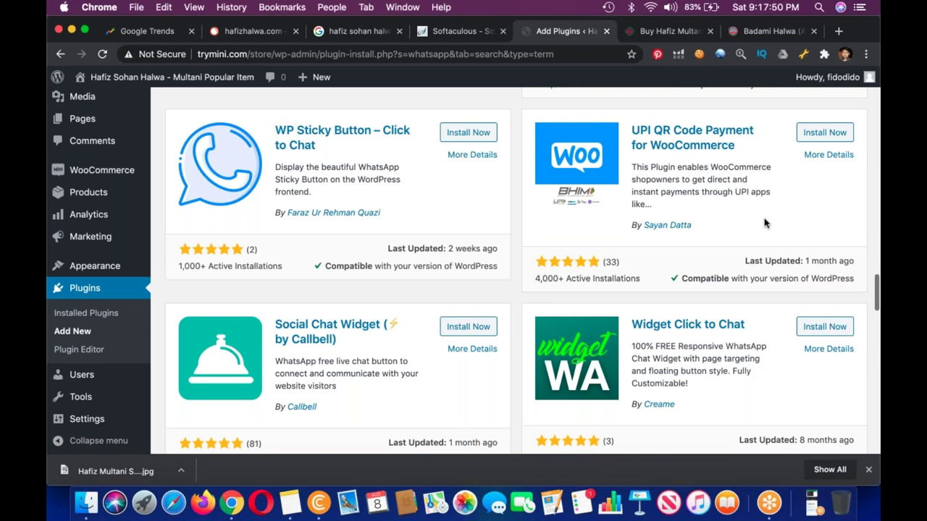
# - Install and activate the Click to Chat plugin by HoliThemes
pyautogui.scroll(10, 796, 311)
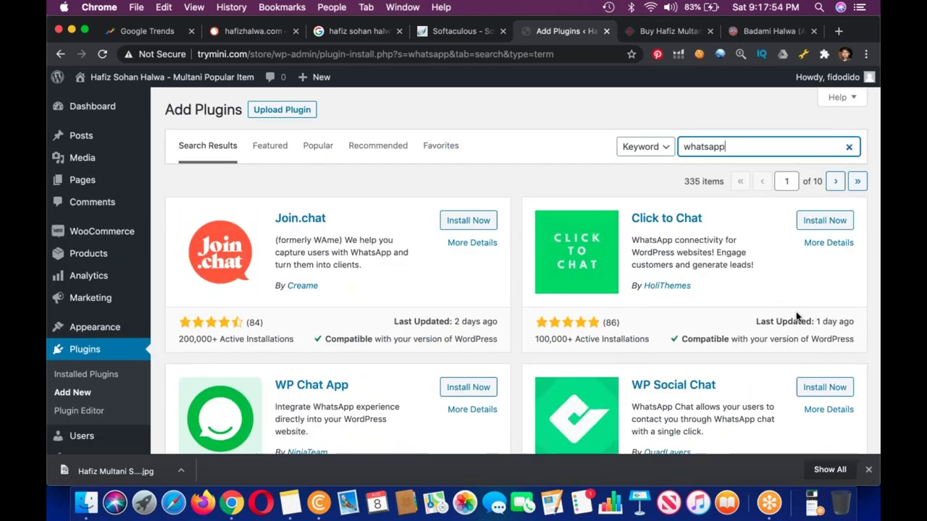
pyautogui.click(822, 221)
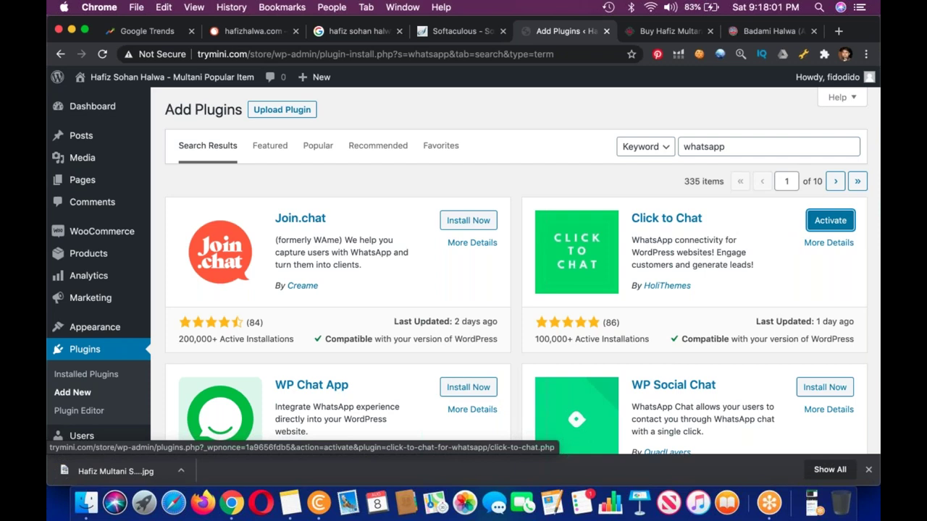
pyautogui.click(830, 220)
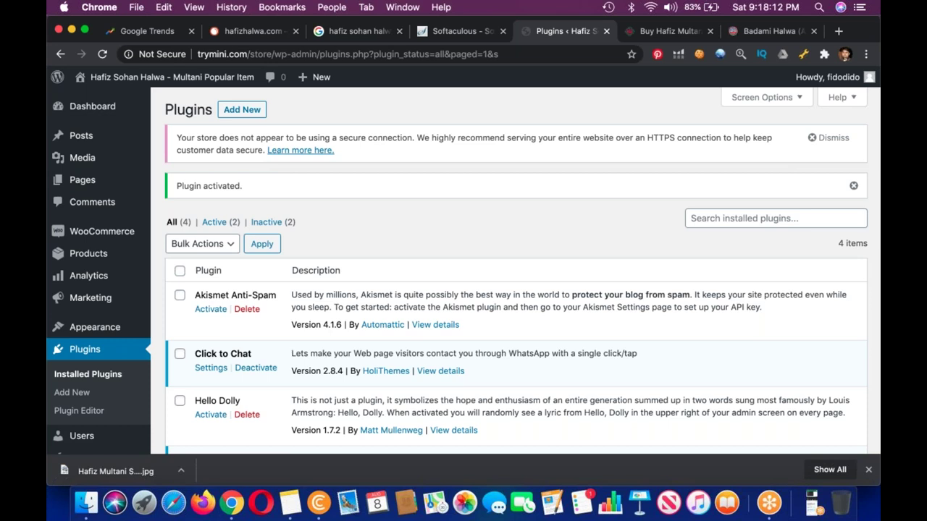
# - Open the form for adding a new WordPress page in a separate browser tab
pyautogui.moveTo(105, 137)
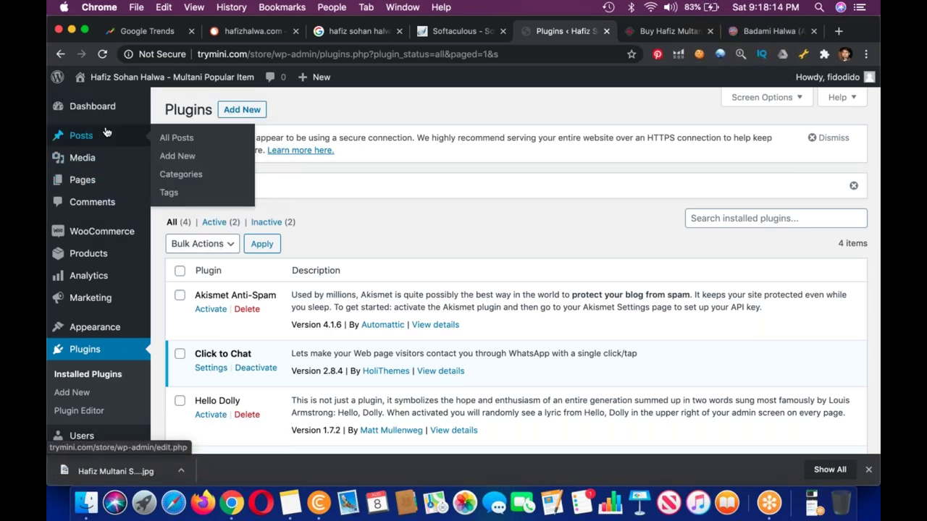
pyautogui.moveTo(116, 183)
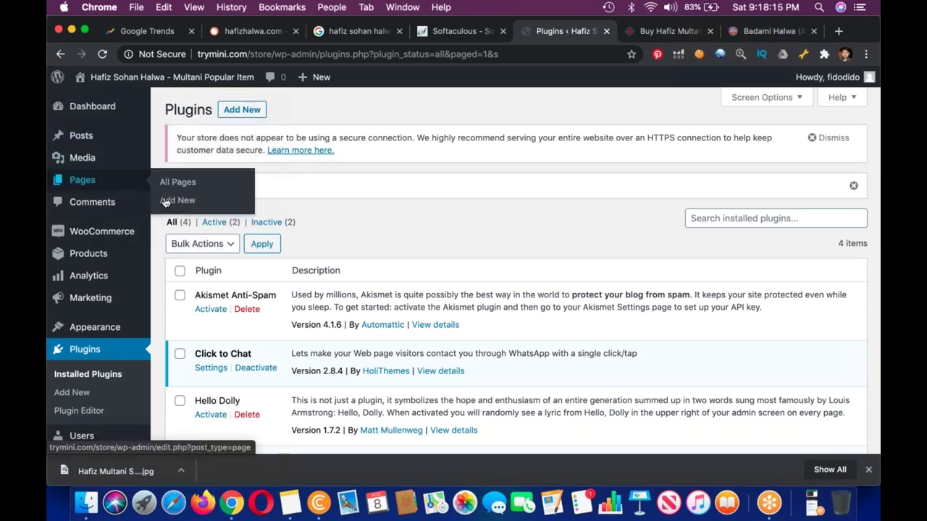
pyautogui.rightClick(184, 203)
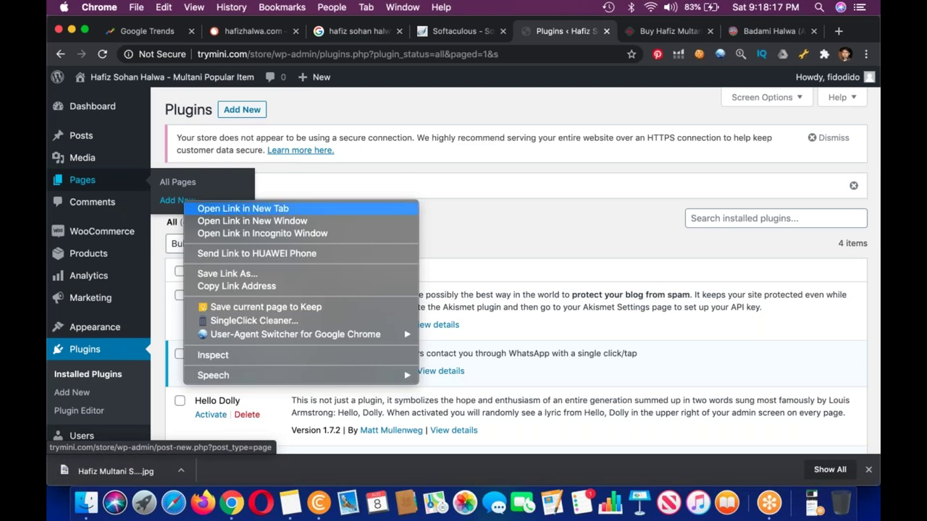
pyautogui.click(217, 208)
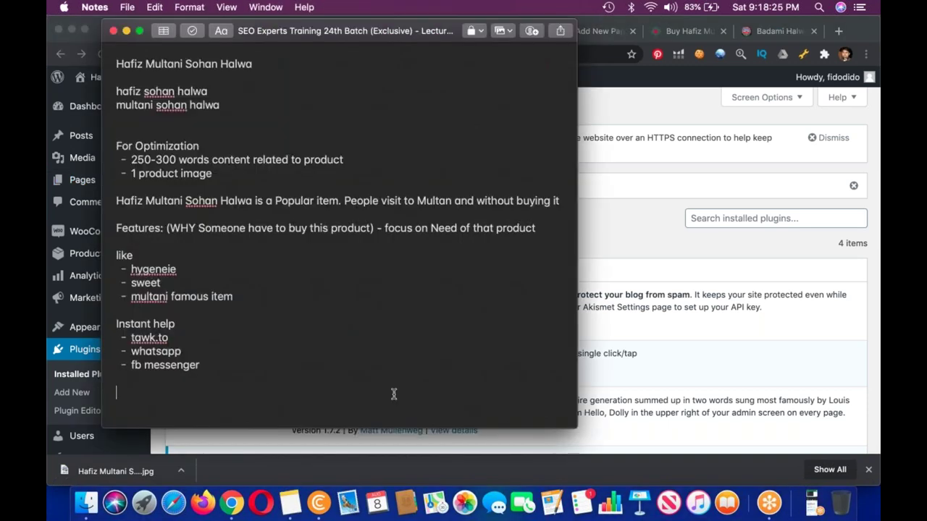
# - In the lecture note in Notes, add the heading "Important pages" with the bullets "privacy policy", "refund policy" and "contact us"
pyautogui.write('Important pages')
pyautogui.press('Return')
pyautogui.write('- ')
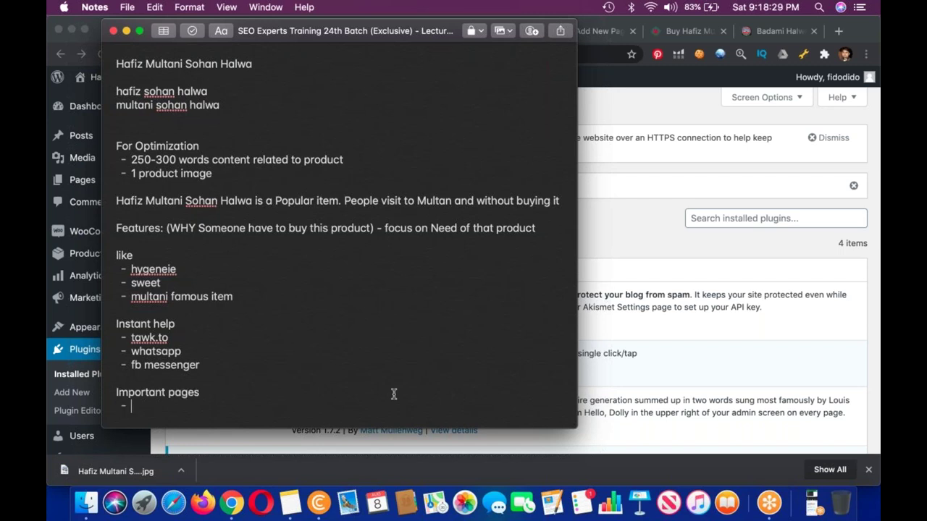
pyautogui.write('privacy policy')
pyautogui.press('Return')
pyautogui.write('refund policy')
pyautogui.press('Return')
pyautogui.write('contact us')
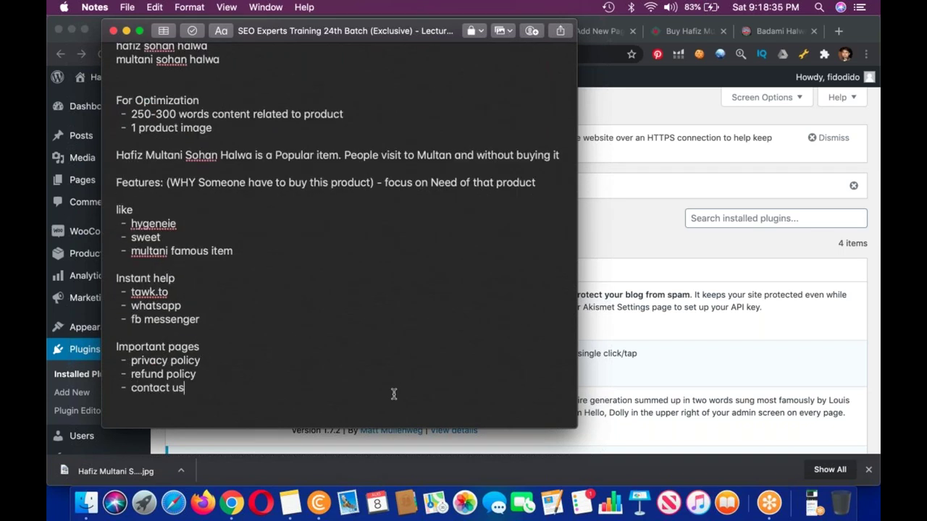
# - Add the bullet "about us" to the "Important pages" list in the lecture note and end the list
pyautogui.press('Return')
pyautogui.write('about us')
pyautogui.press('Return')
pyautogui.press('Return')
pyautogui.scroll(-2, 331, 181)
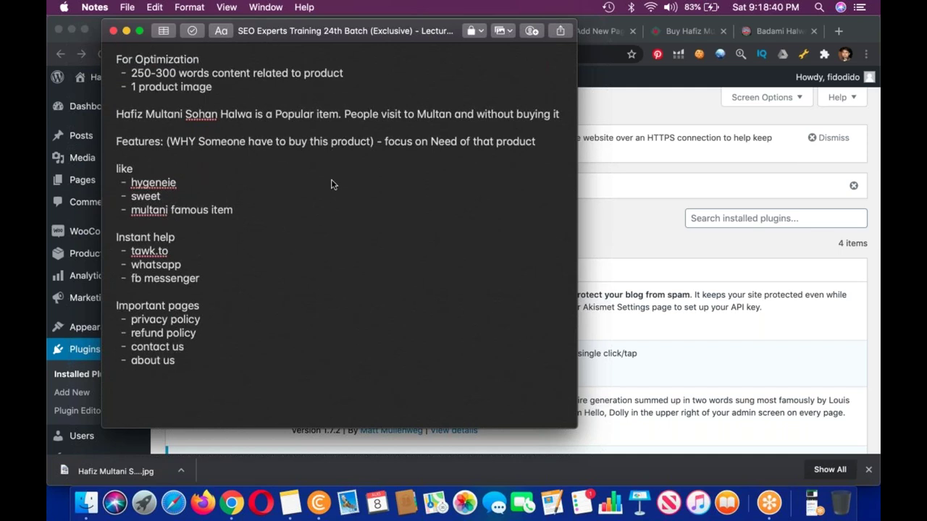
# - In Chrome, find the plugin with the search "wp forms", install and activate Contact Form by WPForms, and start creating its first form
pyautogui.press('super+Tab')
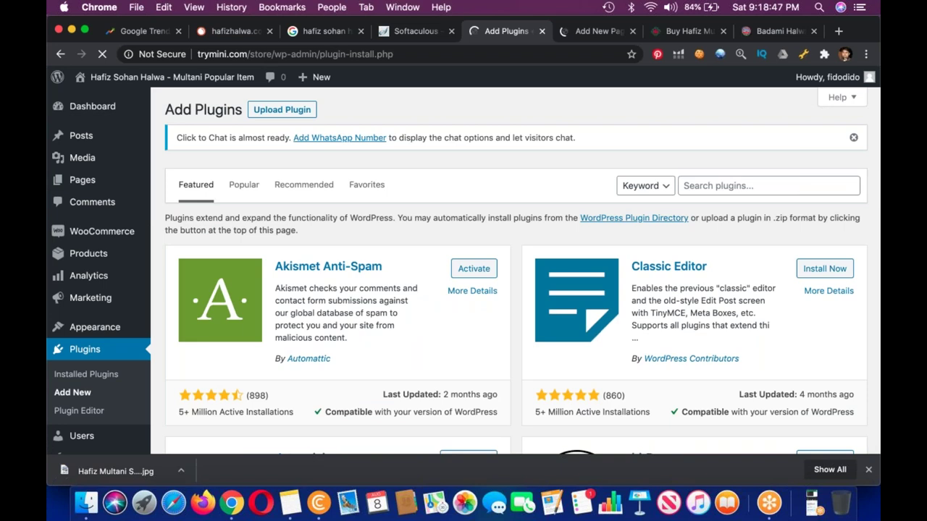
pyautogui.write('wp forms')
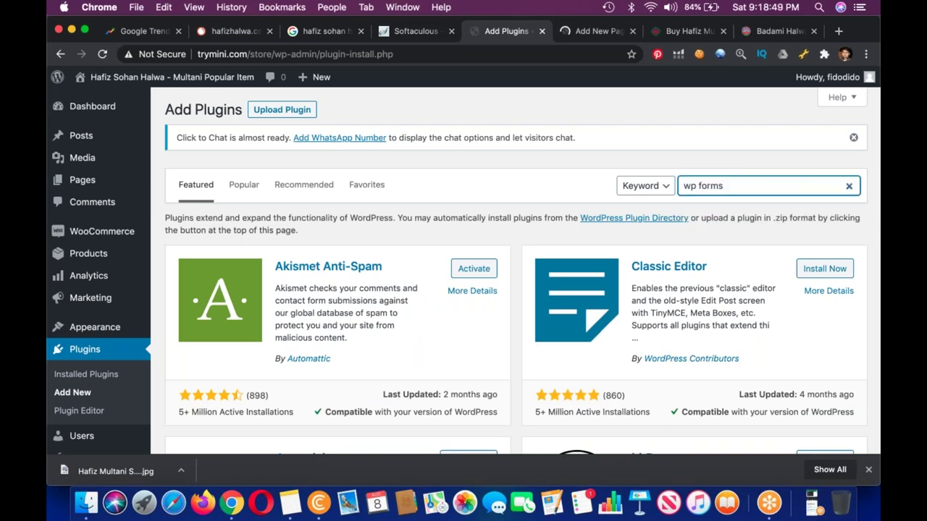
pyautogui.press('Return')
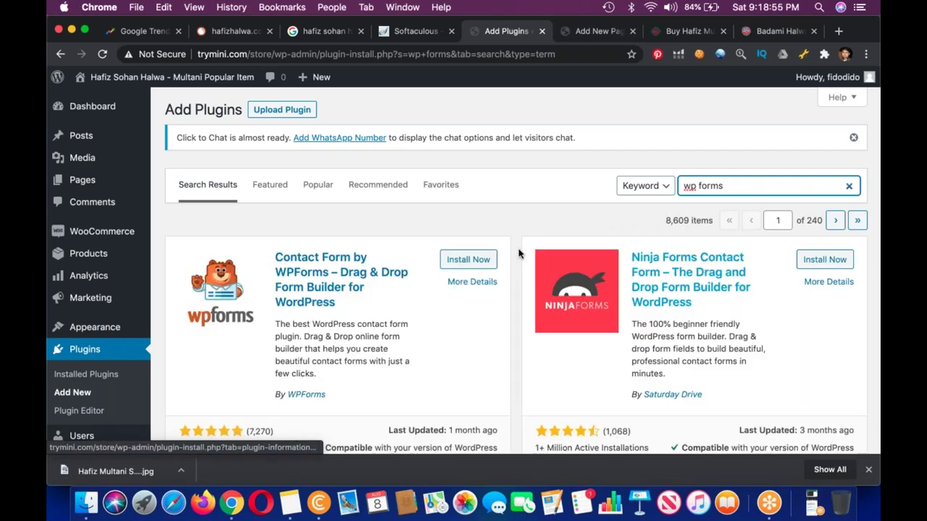
pyautogui.click(468, 259)
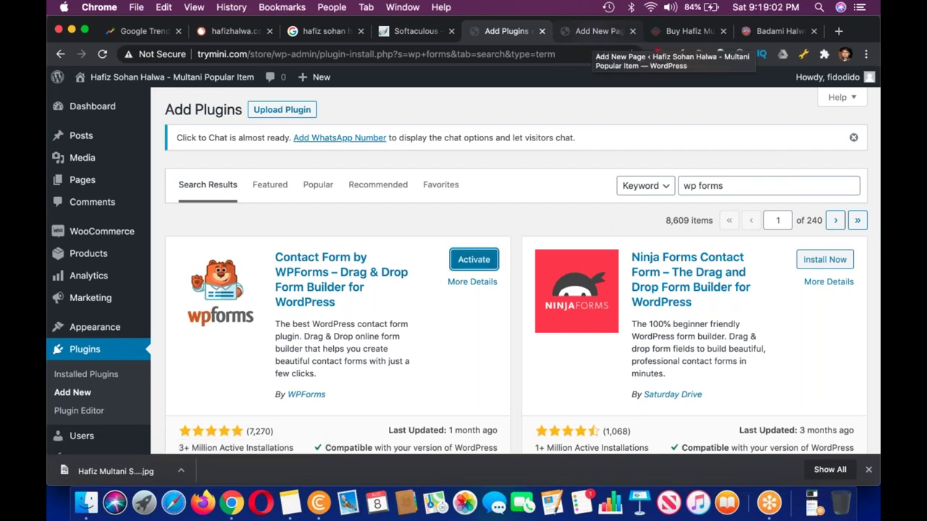
pyautogui.press('Return')
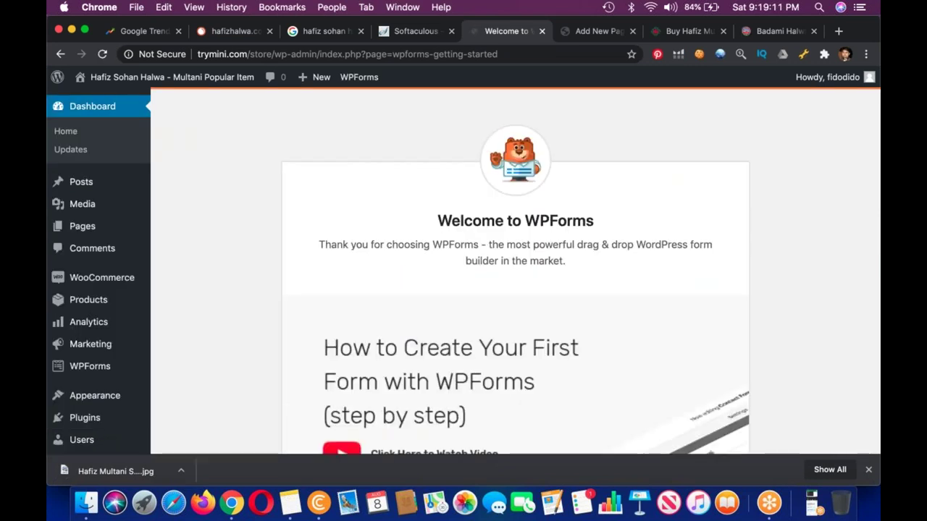
pyautogui.scroll(-5, 470, 135)
pyautogui.click(468, 135)
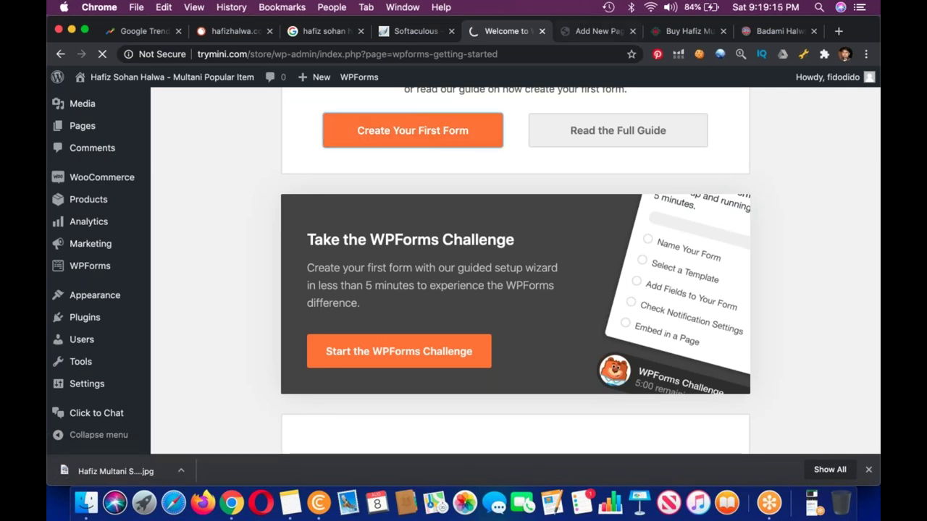
# - Dismiss the block editor welcome guide on the new WordPress page and title the page "Contact"
pyautogui.hotkey('ctrl', 'Tab')
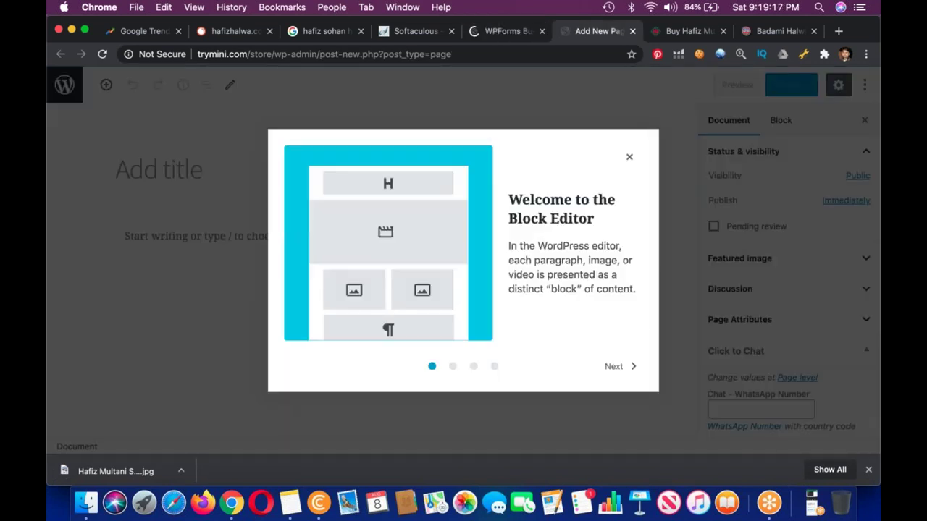
pyautogui.press('Escape')
pyautogui.click(215, 176)
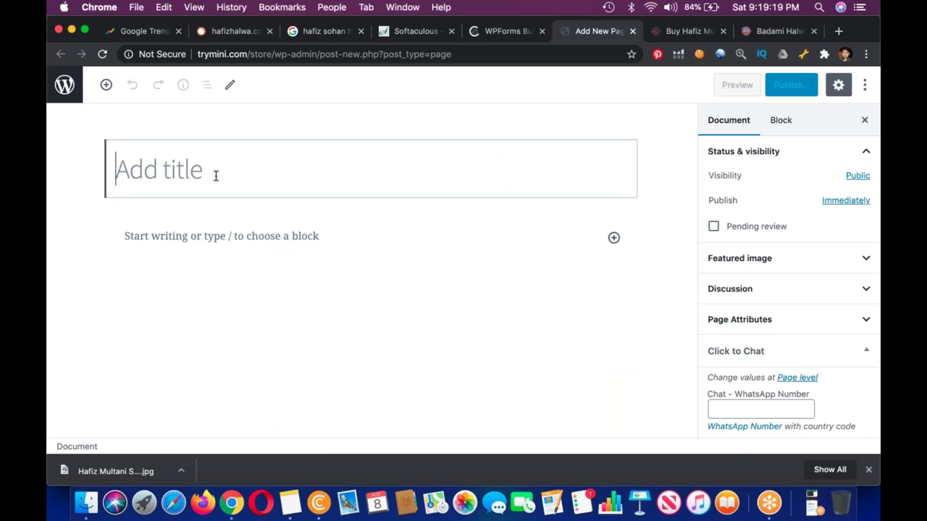
pyautogui.write('Contact')
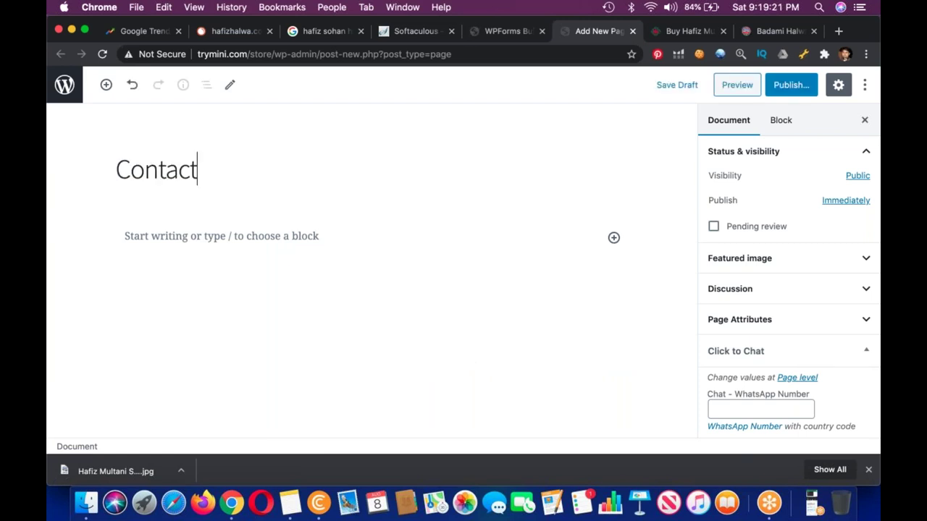
# - Create a form in WPForms from the Simple Contact Form template, set its Name field format to Simple, and save the form
pyautogui.click(497, 33)
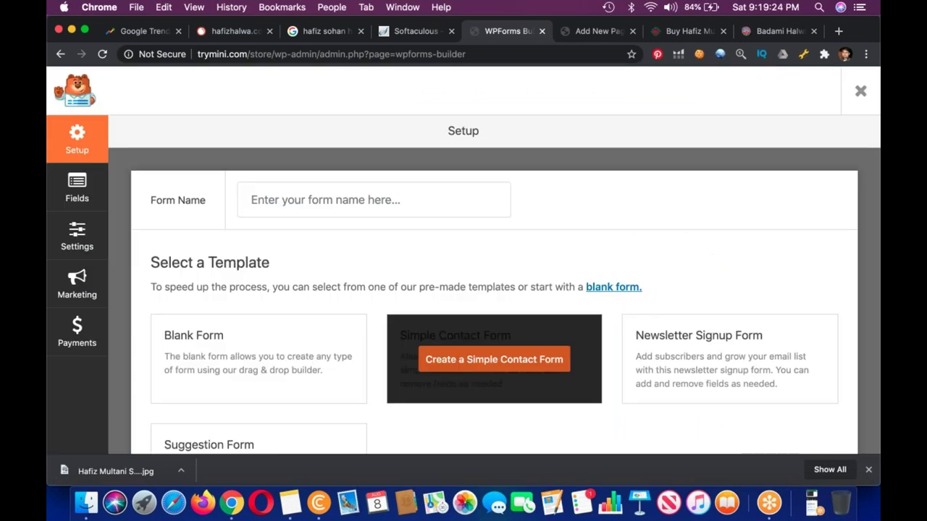
pyautogui.click(495, 358)
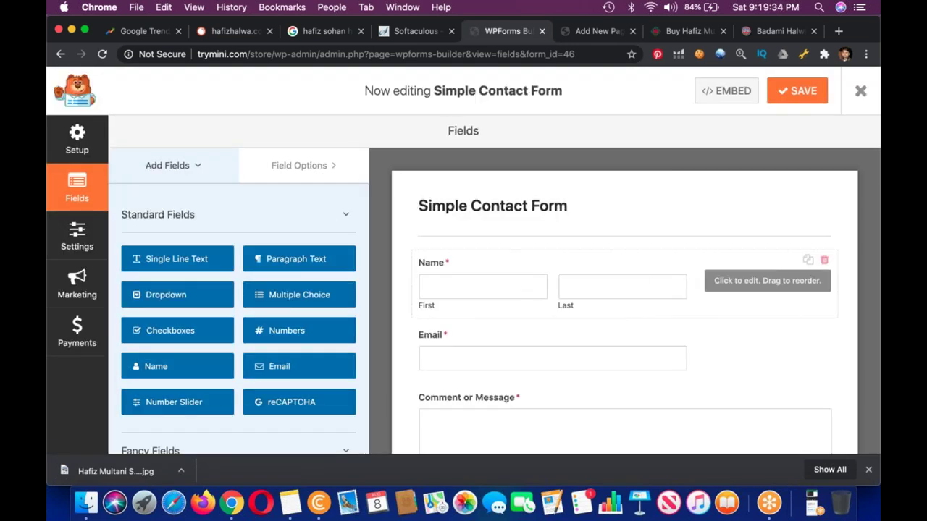
pyautogui.click(723, 288)
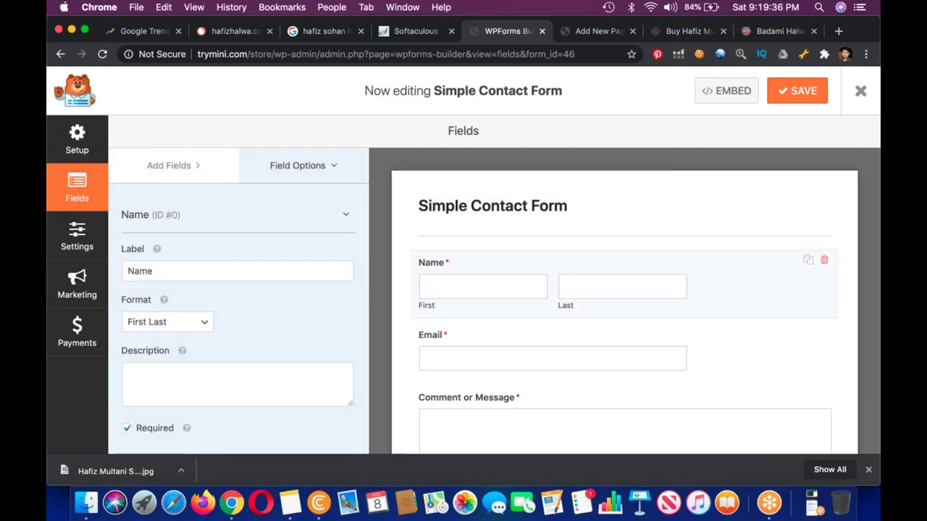
pyautogui.click(176, 320)
pyautogui.click(176, 310)
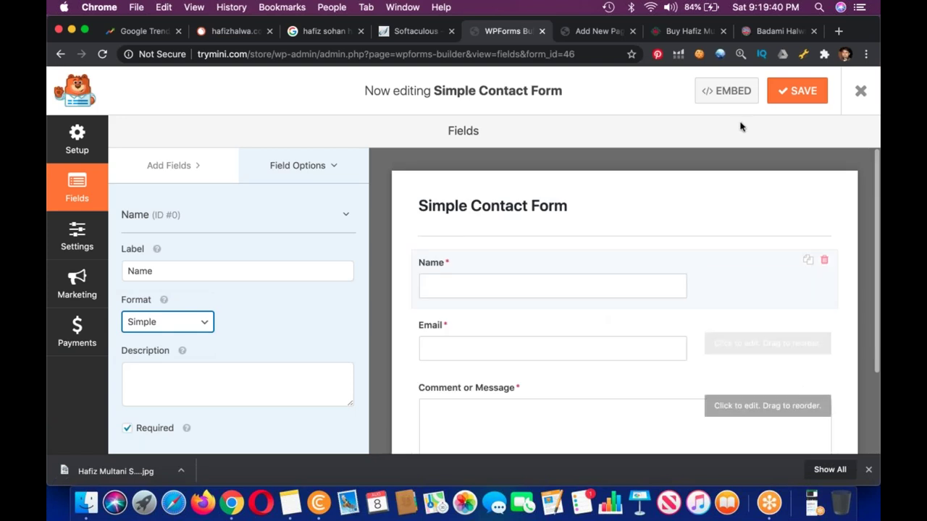
pyautogui.click(773, 92)
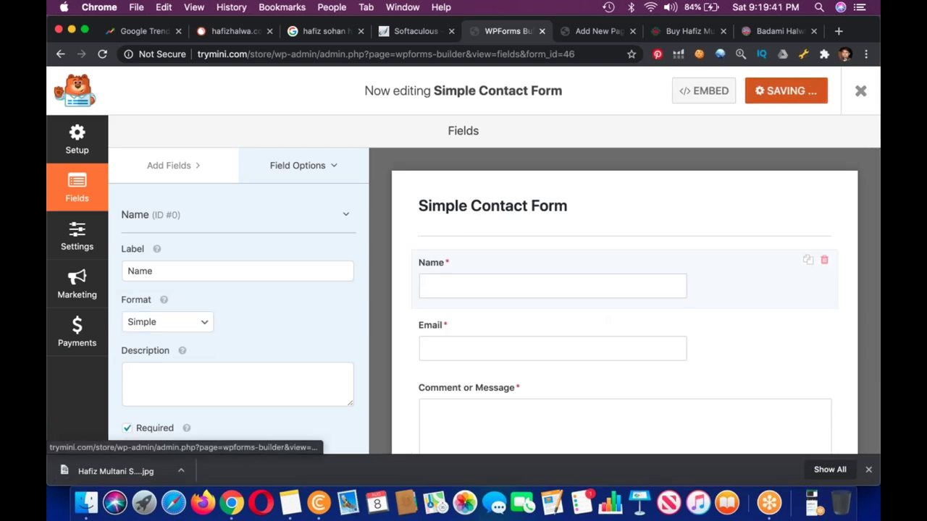
# - Insert the form's embed shortcode [wpforms id="46" title="false" description="false"] into the Contact page body and publish the page
pyautogui.click(726, 90)
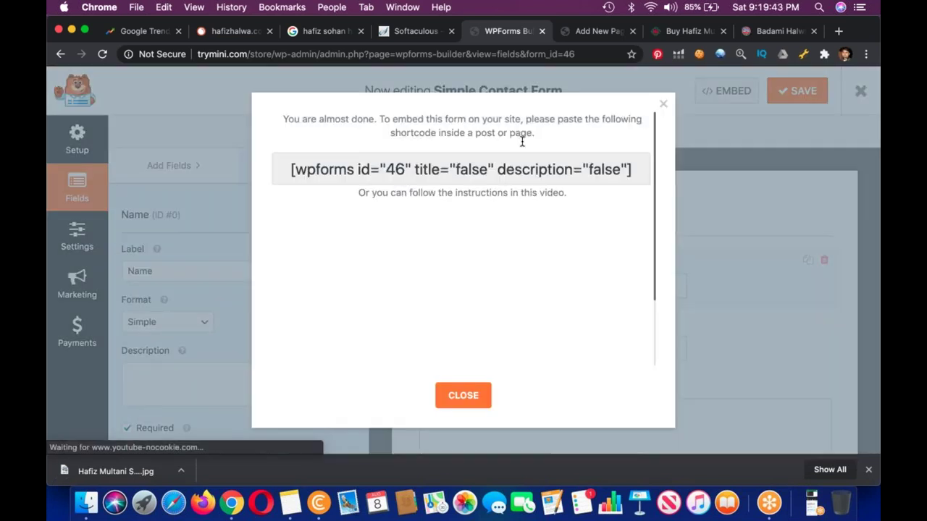
pyautogui.hotkey('ctrl', 'Tab')
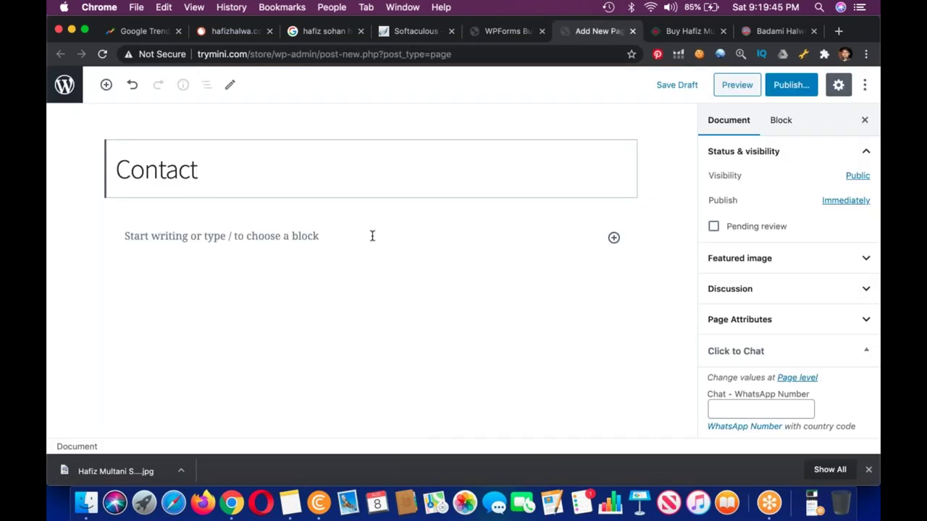
pyautogui.click(323, 235)
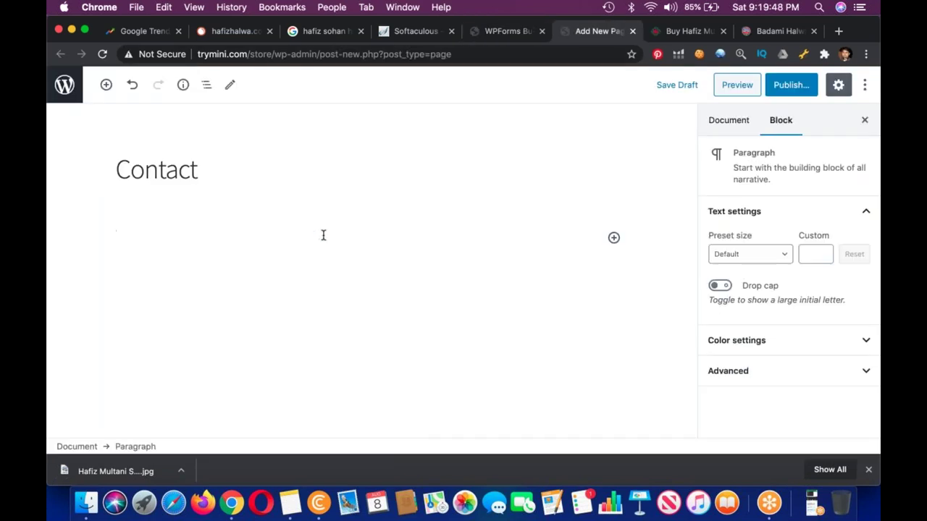
pyautogui.write('[wpforms id="46" title="false" description="false"]')
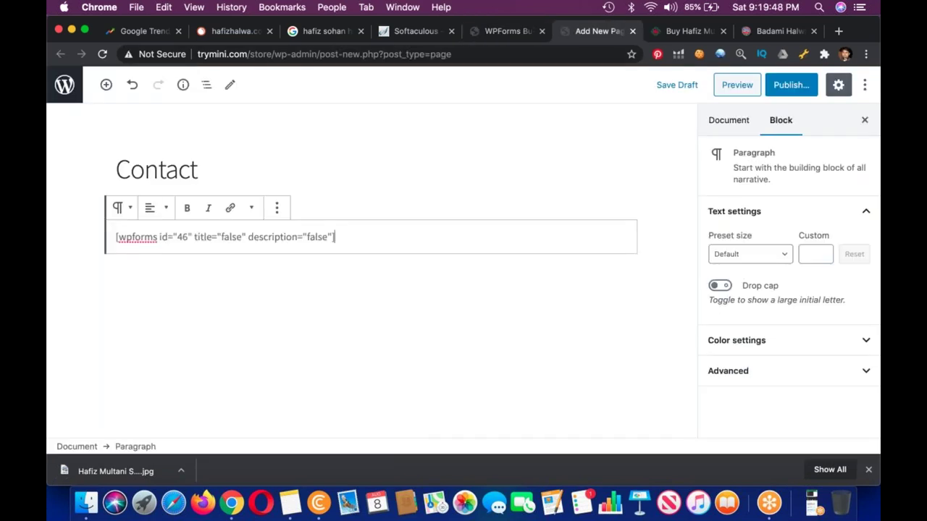
pyautogui.click(796, 86)
pyautogui.click(789, 85)
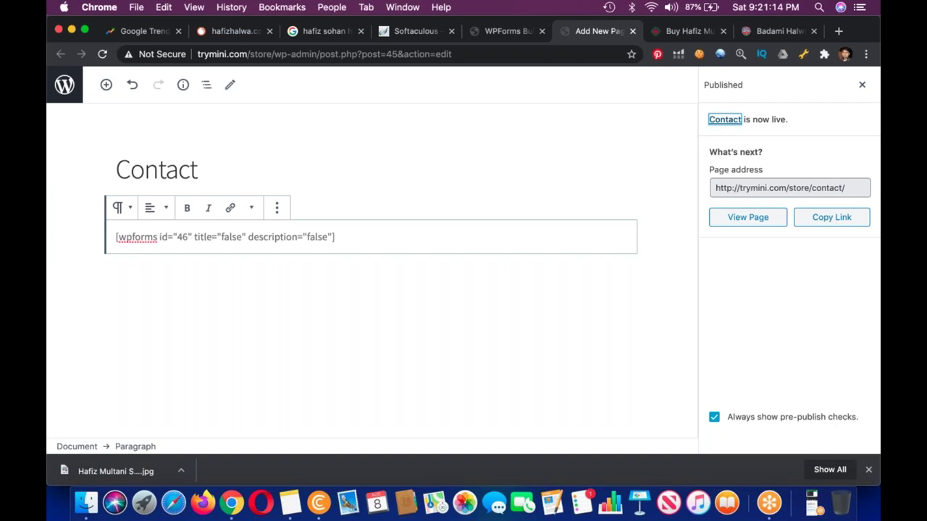
# - In Notes, add the heading "Upcoming lecture" with the bullets "Domain Buying Secrets", "What to look before buying a Domain", "Domain Types" and "etc.."
pyautogui.click(295, 505)
pyautogui.write('Upcoming lecture')
pyautogui.press('Return')
pyautogui.write('- Domain Buying Secrets')
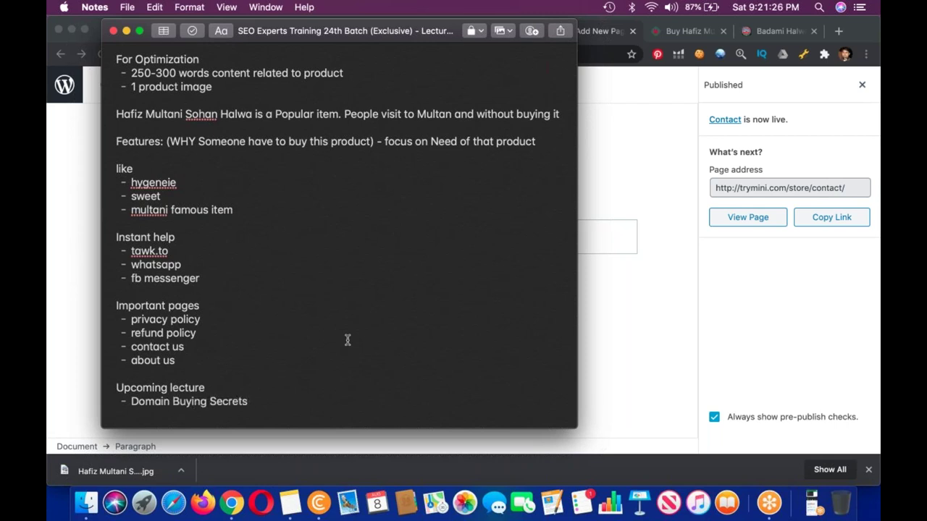
pyautogui.press('Return')
pyautogui.write('What to look before ')
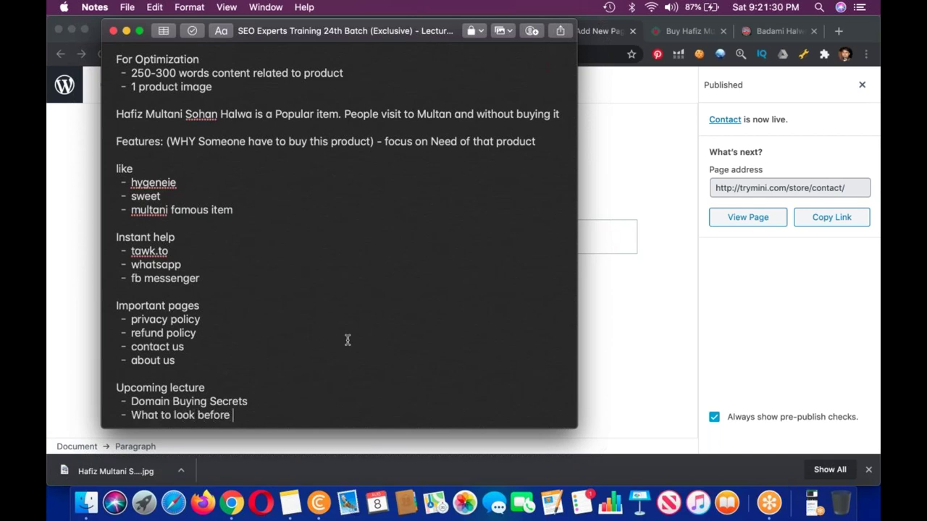
pyautogui.write('buying a Domain')
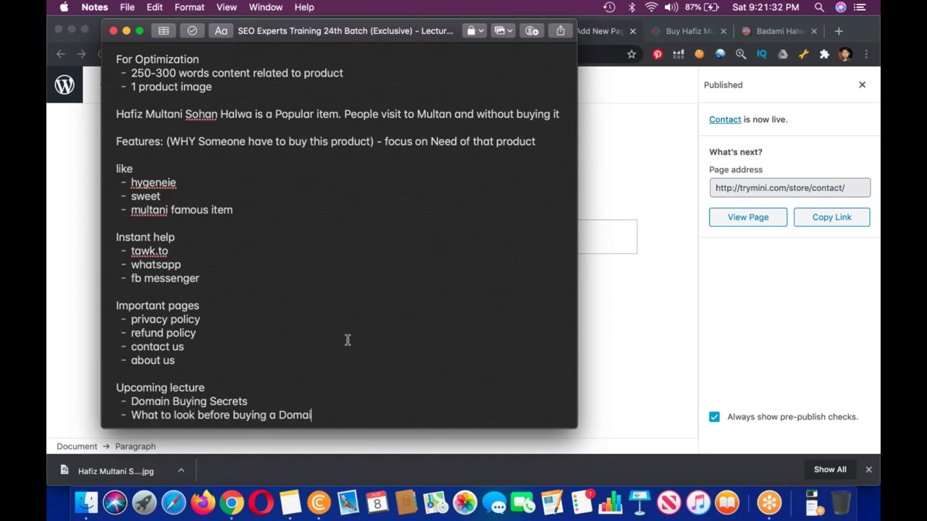
pyautogui.press('Return')
pyautogui.write('Domain Ty')
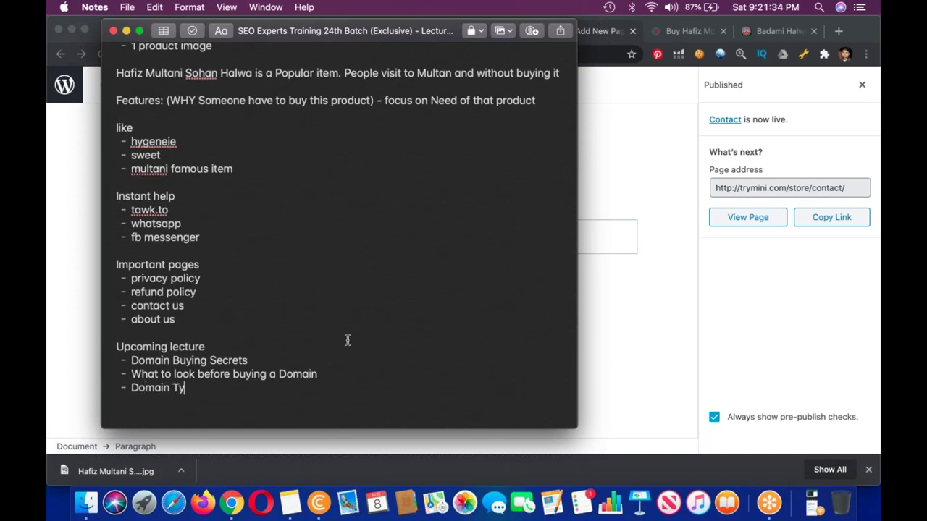
pyautogui.write('pes - etc..')
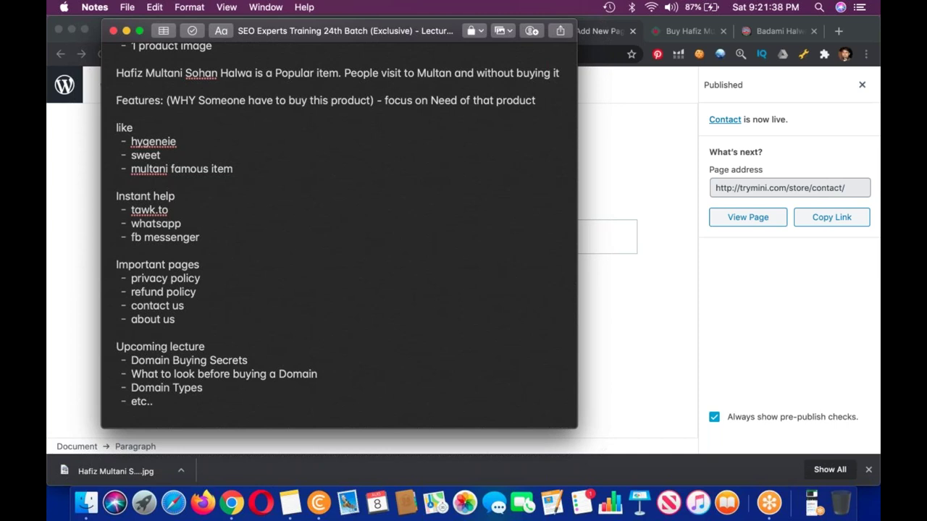